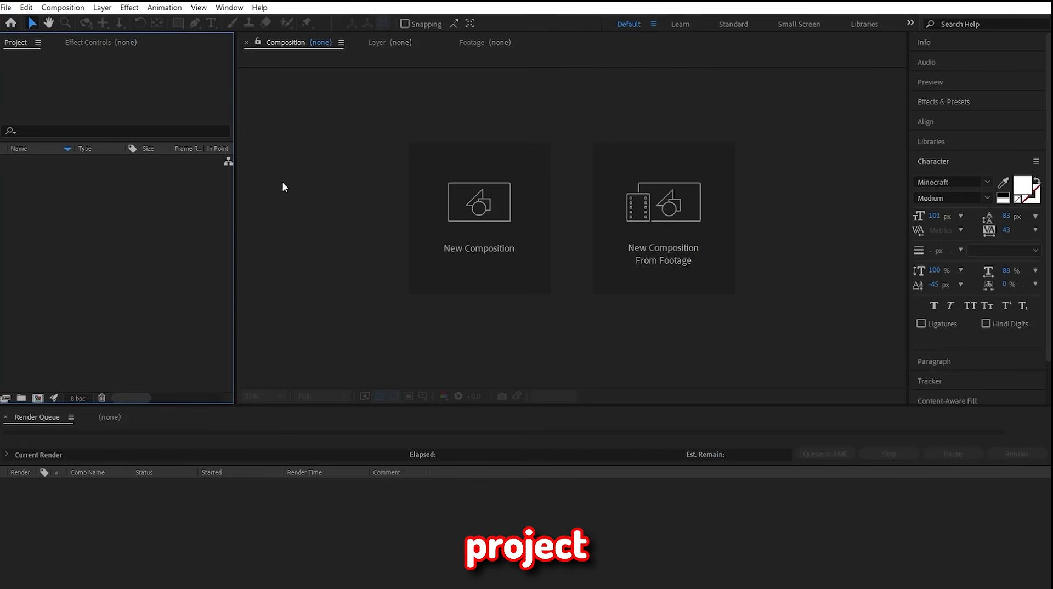
# Step: Create a 2160 × 2160 px composition at 60 fps and add the 7x1.mp4 footage
pyautogui.hotkey('ctrl', 'n')
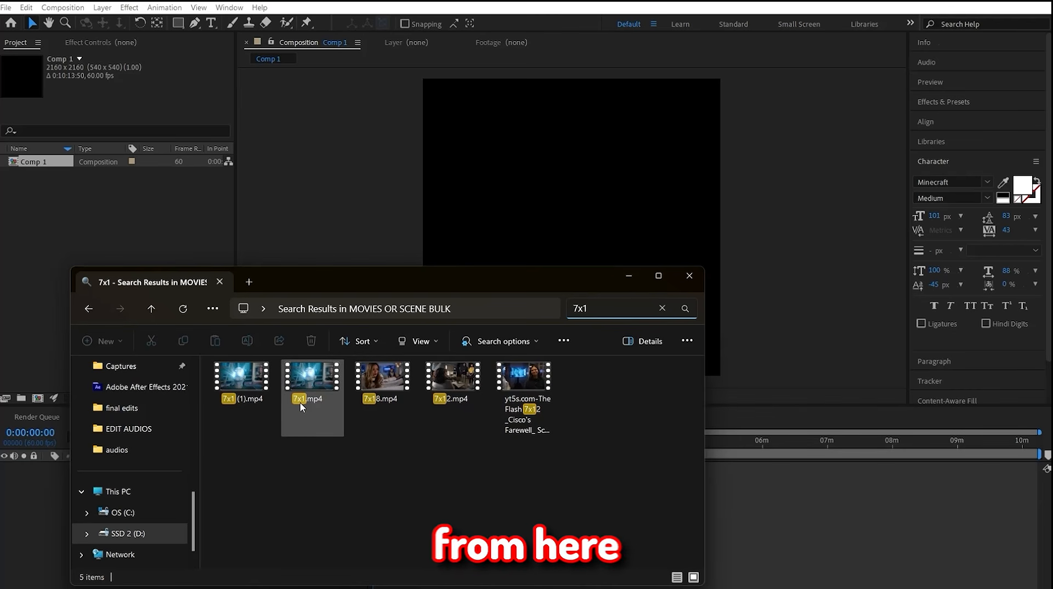
pyautogui.moveTo(312, 378); pyautogui.dragTo(839, 547)
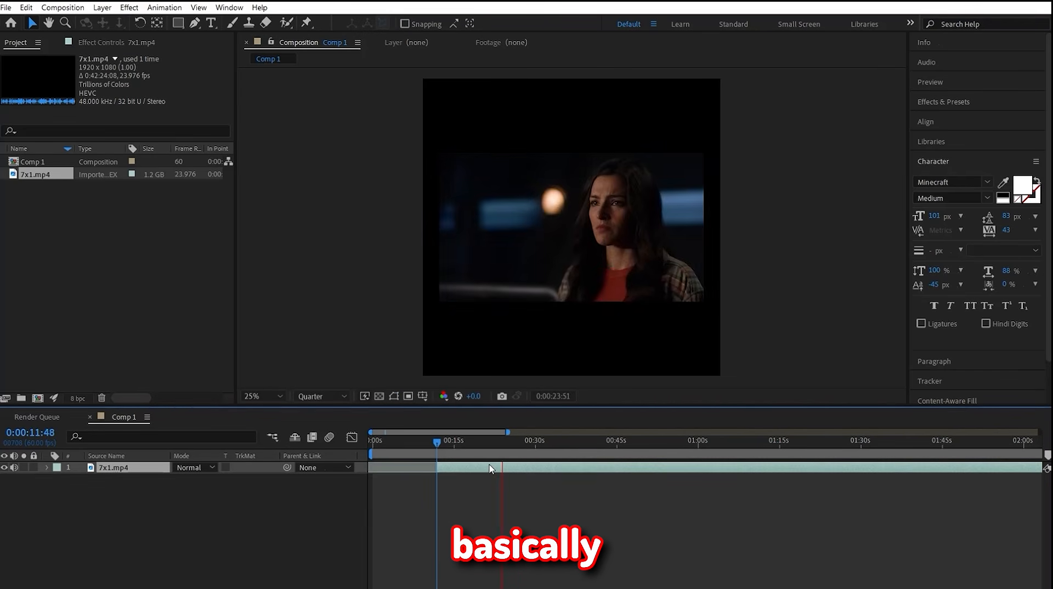
# Step: Play through the 7x1.mp4 footage and cut it into the scenes needed for the edit
pyautogui.click(477, 455)
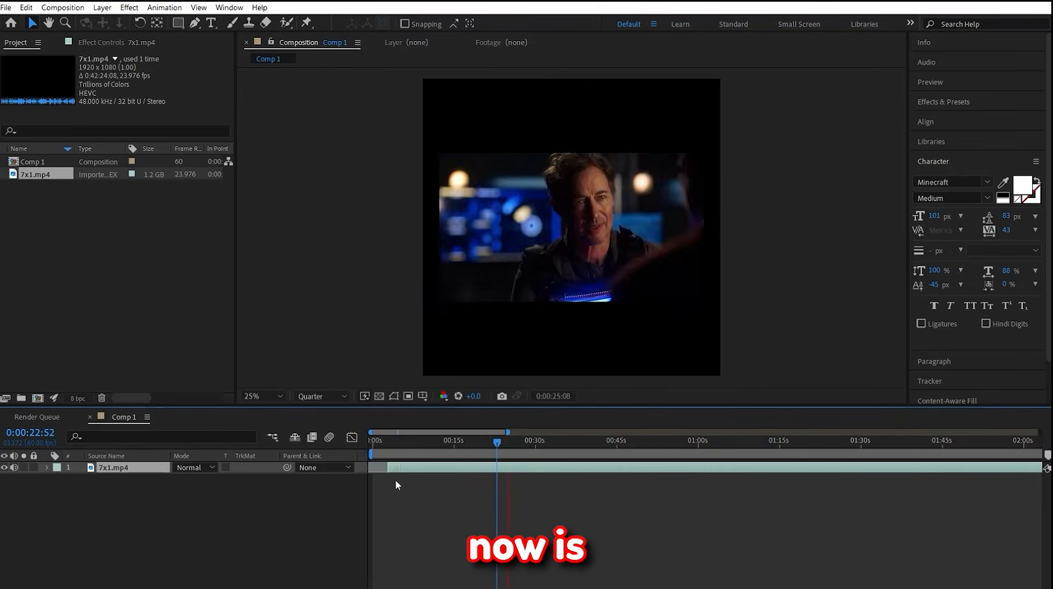
pyautogui.click(374, 440)
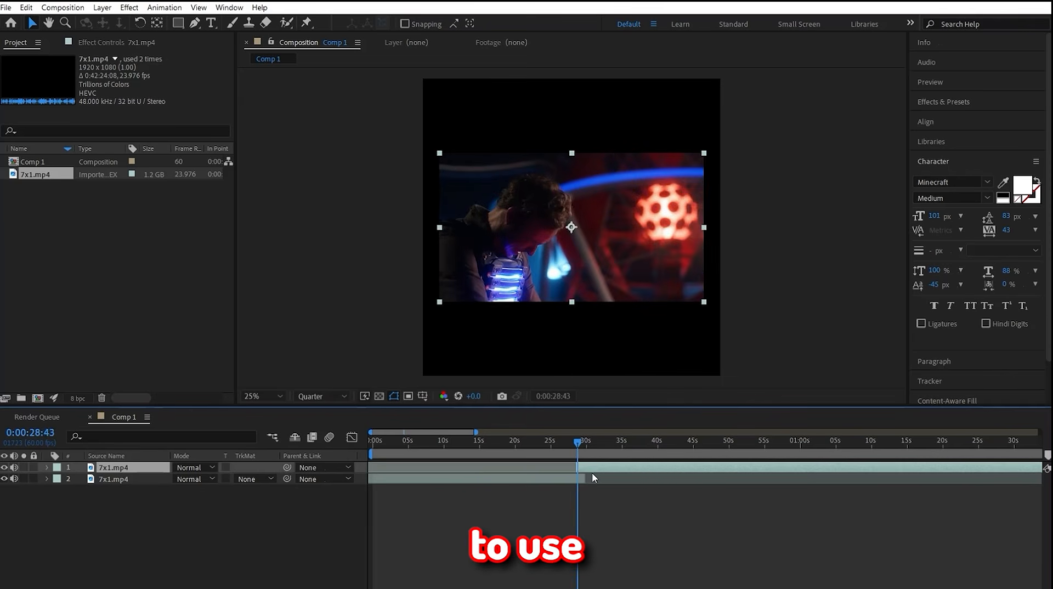
pyautogui.press('space')
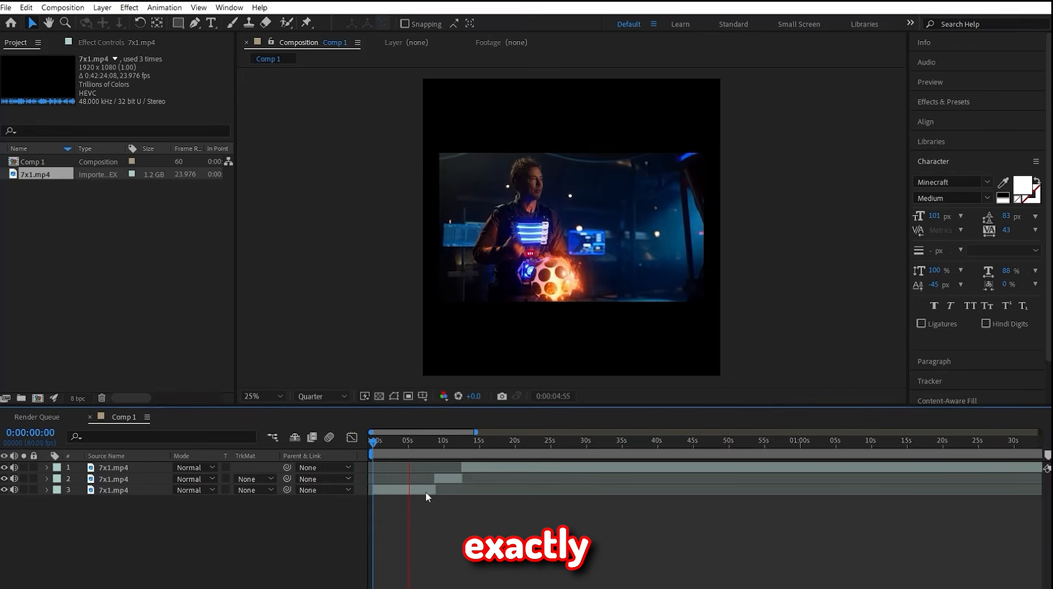
pyautogui.click(461, 442)
pyautogui.click(470, 466)
pyautogui.click(469, 441)
pyautogui.press('space')
pyautogui.click(571, 522)
pyautogui.click(594, 468)
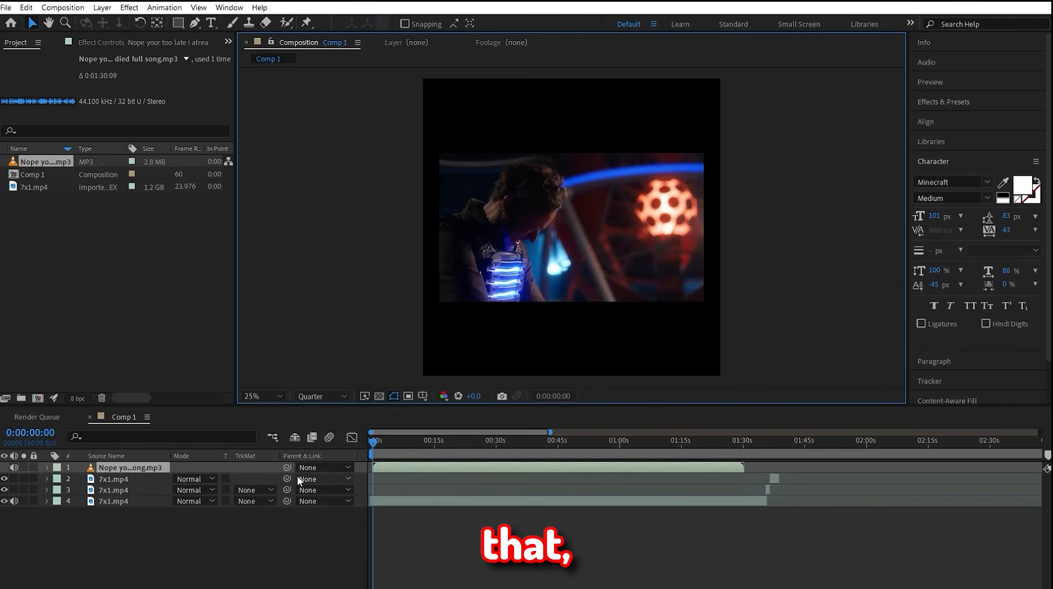
# Step: Move the song layer beneath all the 7x1.mp4 video layers
pyautogui.moveTo(110, 467); pyautogui.dragTo(115, 504)
pyautogui.hotkey('ctrl', 'alt', 'r')
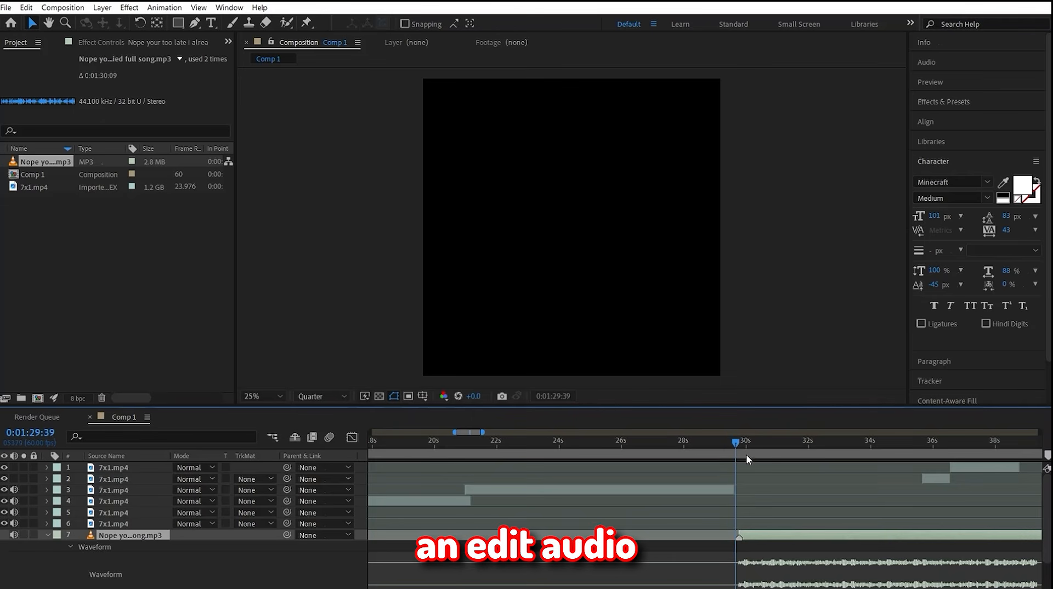
# Step: Play back the 7x1.mp4 intro clips and adjust the point where two of them overlap
pyautogui.moveTo(737, 452); pyautogui.dragTo(491, 445)
pyautogui.click(432, 442)
pyautogui.press('space')
pyautogui.moveTo(476, 501); pyautogui.dragTo(488, 490)
pyautogui.click(442, 442)
pyautogui.press('space')
pyautogui.click(454, 442)
pyautogui.press('space')
# Step: Split the 7x1.mp4 intro clip, delete the unwanted piece and play back the cut
pyautogui.hotkey('ctrl', 'shift', 'd')
pyautogui.click(600, 445)
pyautogui.moveTo(570, 490); pyautogui.dragTo(499, 491)
pyautogui.press('Delete')
pyautogui.click(473, 443)
pyautogui.press('space')
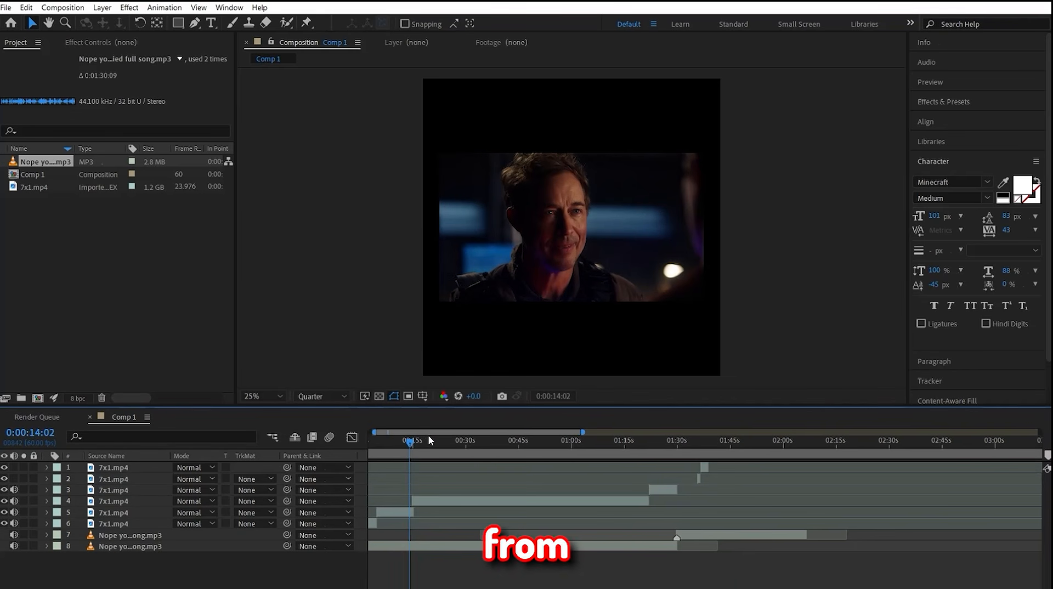
pyautogui.hscroll(-1, 429, 438)
pyautogui.moveTo(422, 446); pyautogui.dragTo(694, 445)
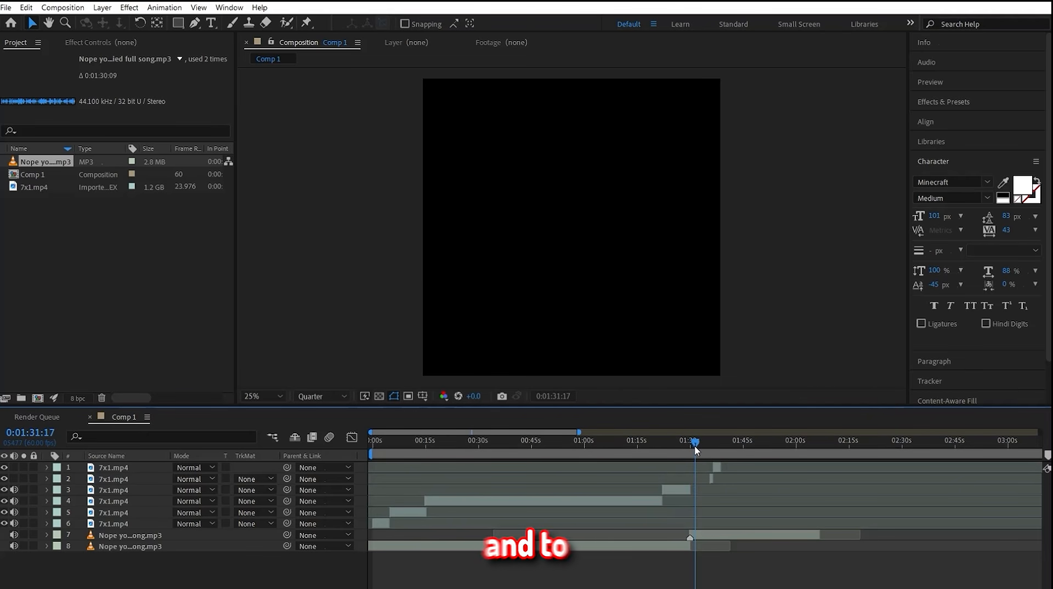
# Step: Convert the audio to keyframes with Keyframe Assistant from the song layer that starts at about 1:30
pyautogui.click(703, 536)
pyautogui.rightClick(703, 537)
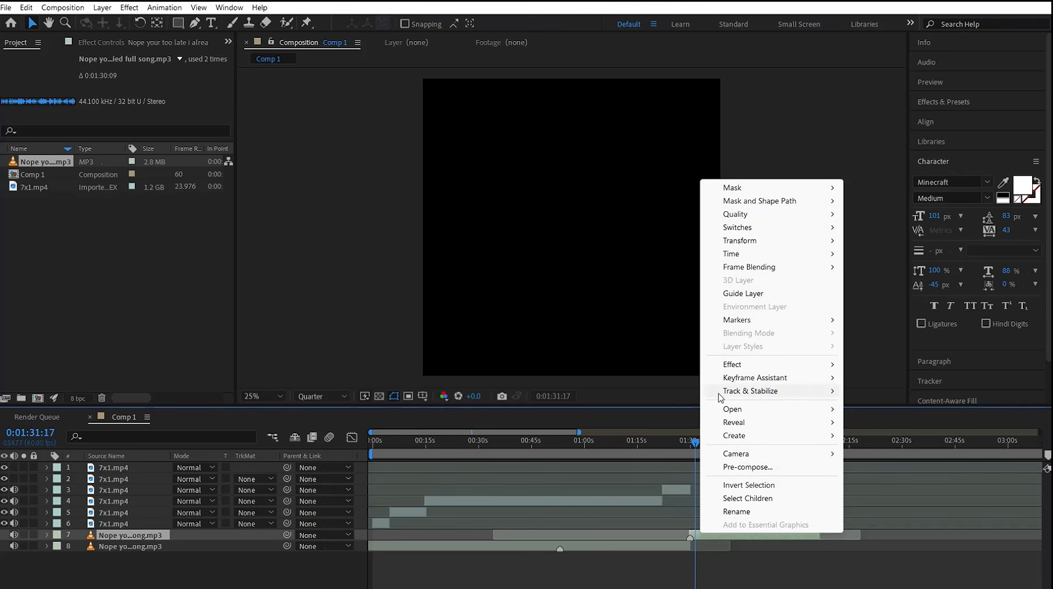
pyautogui.moveTo(771, 377)
pyautogui.click(660, 379)
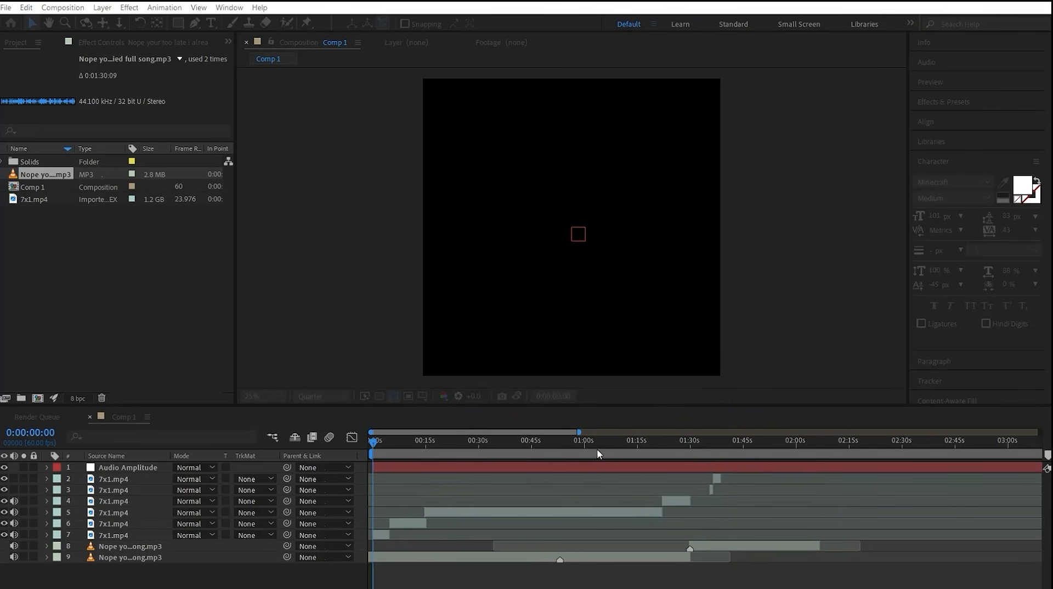
# Step: Reveal the Audio Amplitude keyframes and display the Left Channel slider in the Graph Editor
pyautogui.click(444, 469)
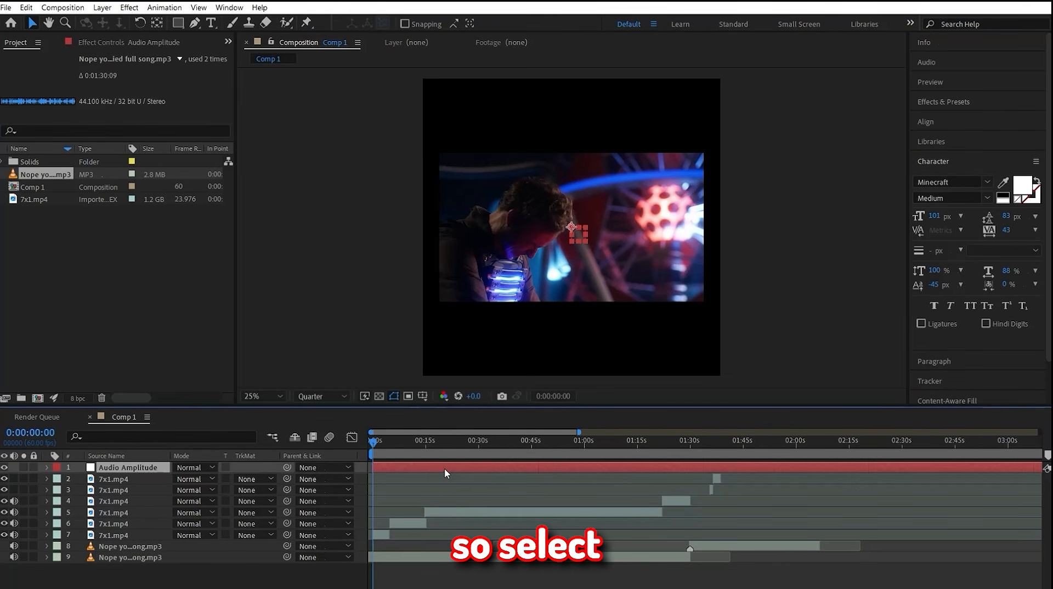
pyautogui.press('u')
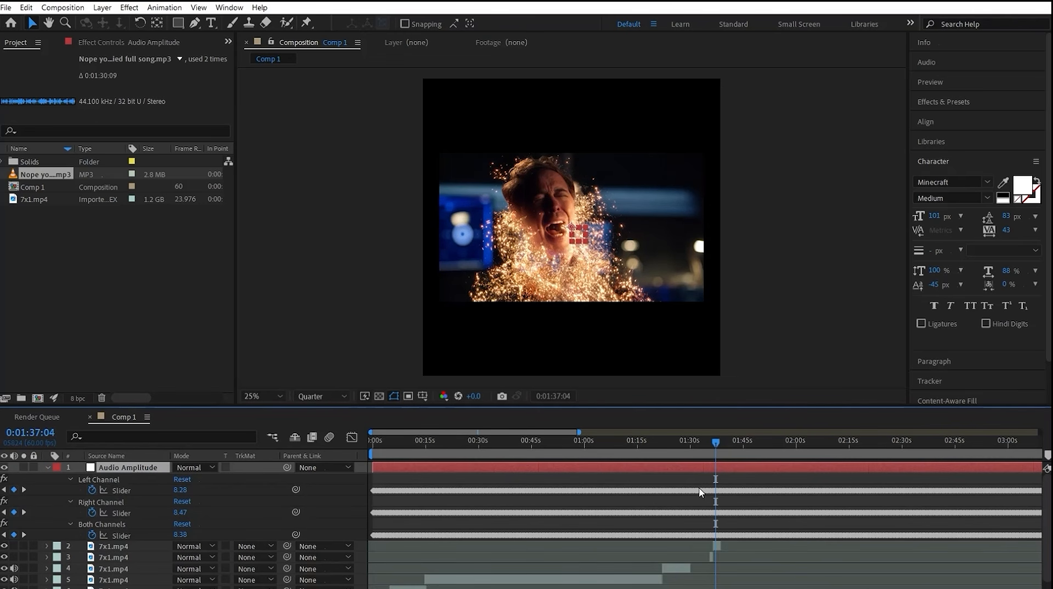
pyautogui.click(690, 488)
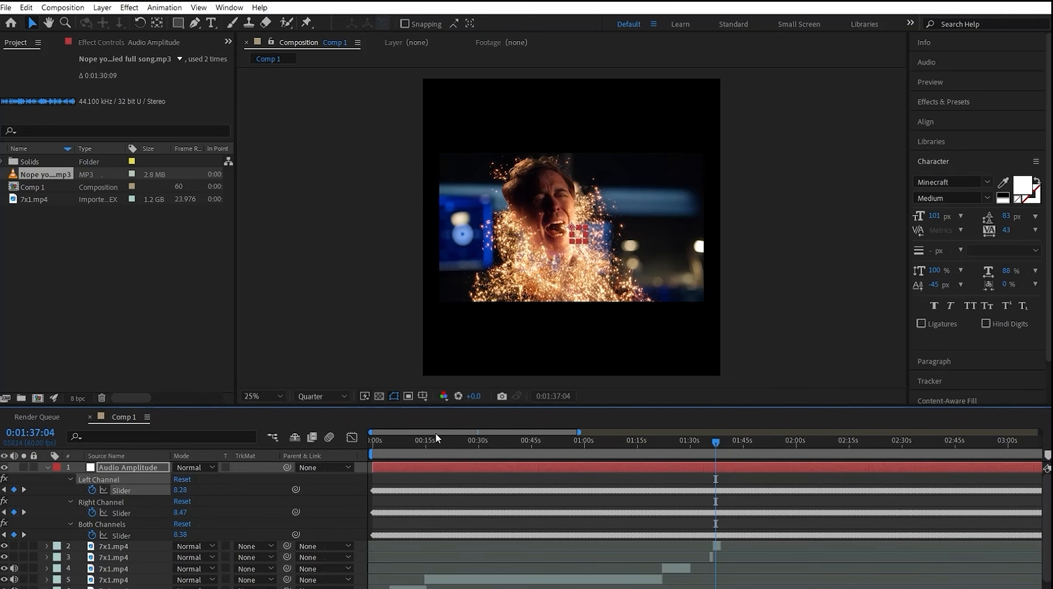
pyautogui.click(353, 439)
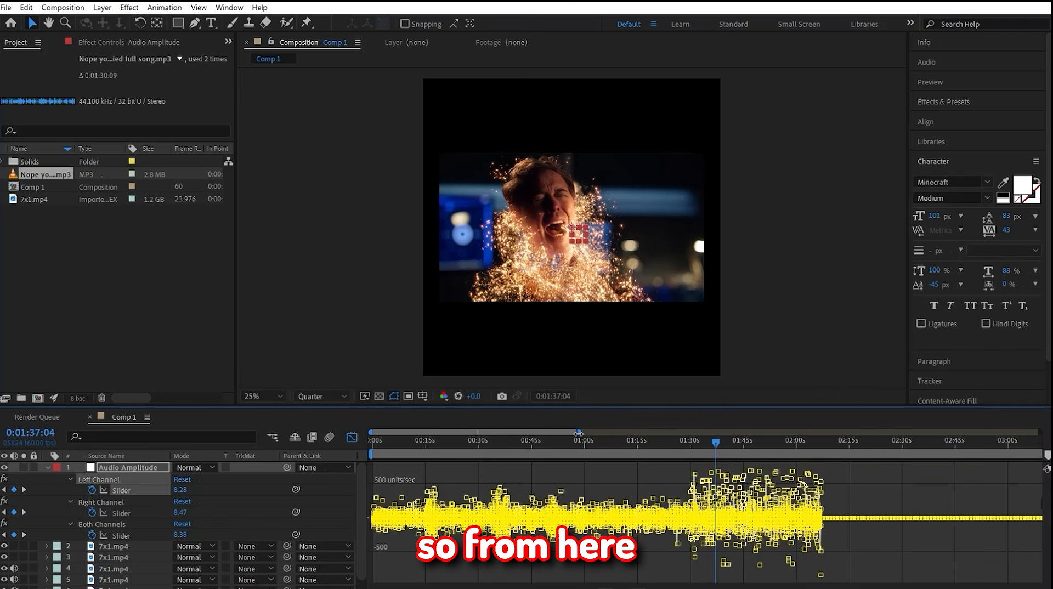
# Step: Place numbered composition markers on the first beat peaks of the audio graph after 1:30
pyautogui.moveTo(579, 433); pyautogui.dragTo(464, 433)
pyautogui.moveTo(446, 433); pyautogui.dragTo(512, 433)
pyautogui.moveTo(656, 442); pyautogui.dragTo(602, 443)
pyautogui.scroll(5, 604, 444)
pyautogui.moveTo(1047, 455); pyautogui.dragTo(603, 455)
pyautogui.moveTo(602, 443); pyautogui.dragTo(657, 443)
pyautogui.moveTo(1047, 455)
pyautogui.mouseDown()
pyautogui.moveTo(622, 453)
pyautogui.moveTo(650, 464)
pyautogui.moveTo(709, 450)
pyautogui.mouseUp()
pyautogui.hotkey('shift', '7')
pyautogui.moveTo(709, 445); pyautogui.dragTo(723, 448)
pyautogui.hotkey('shift', '8')
pyautogui.moveTo(724, 445); pyautogui.dragTo(735, 448)
pyautogui.moveTo(1048, 456); pyautogui.dragTo(881, 453)
# Step: Add more composition markers on the beat peaks between about 1:34 and 1:37
pyautogui.click(796, 447)
pyautogui.click(821, 447)
pyautogui.click(837, 447)
pyautogui.click(853, 447)
pyautogui.click(880, 445)
pyautogui.click(863, 445)
pyautogui.click(909, 446)
pyautogui.moveTo(1048, 455); pyautogui.dragTo(908, 453)
pyautogui.click(937, 445)
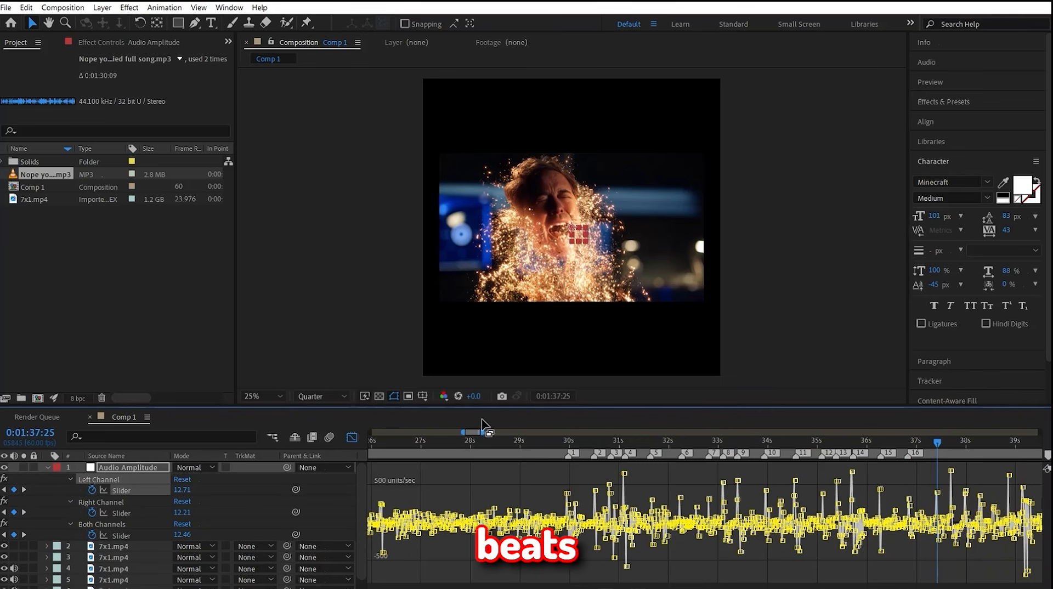
# Step: Play back the marked beats and remove the composition markers that follow marker 11
pyautogui.moveTo(472, 432); pyautogui.dragTo(476, 432)
pyautogui.click(558, 442)
pyautogui.press('space')
pyautogui.keyDown('ctrl'); pyautogui.click(705, 456); pyautogui.keyUp('ctrl')
pyautogui.keyDown('ctrl'); pyautogui.click(734, 455); pyautogui.keyUp('ctrl')
pyautogui.keyDown('ctrl'); pyautogui.click(761, 456); pyautogui.keyUp('ctrl')
pyautogui.click(482, 443)
pyautogui.moveTo(426, 473); pyautogui.dragTo(422, 475)
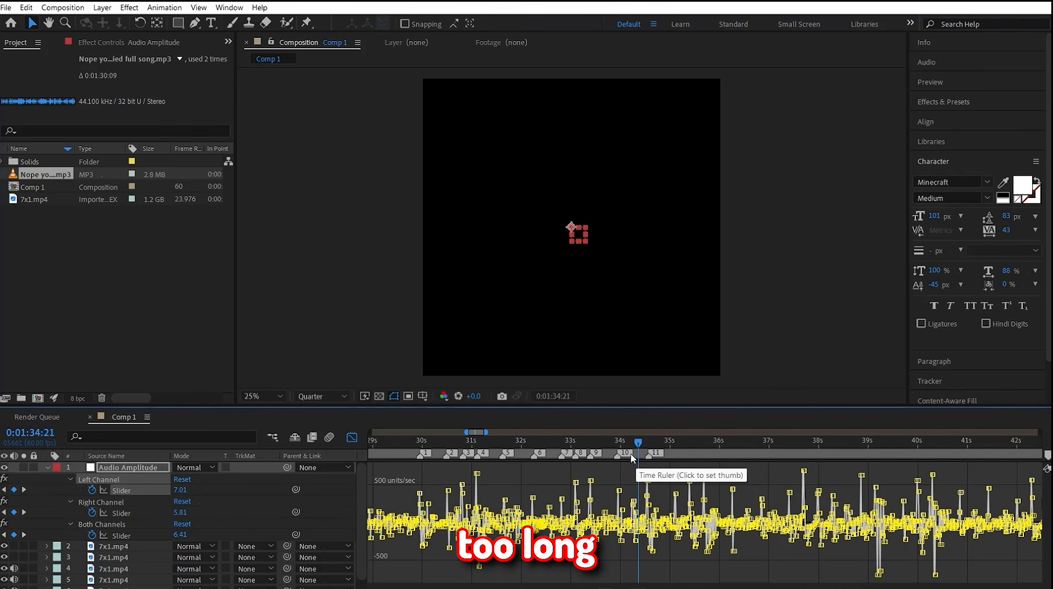
pyautogui.click(431, 441)
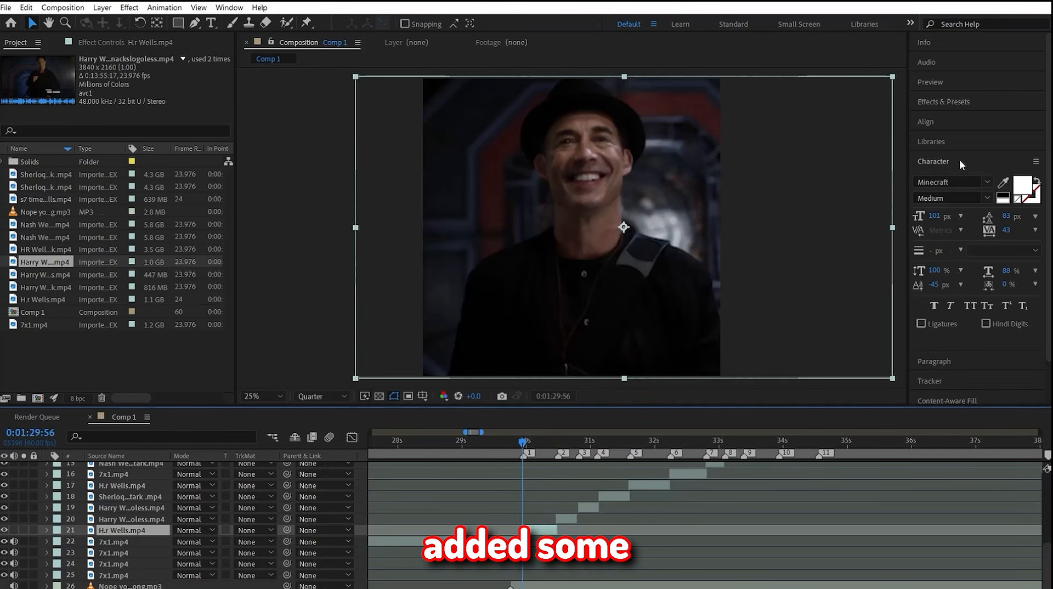
# Step: Set up a position track of type Stabilize for the face in the H.r Wells.mp4 clip
pyautogui.click(960, 160)
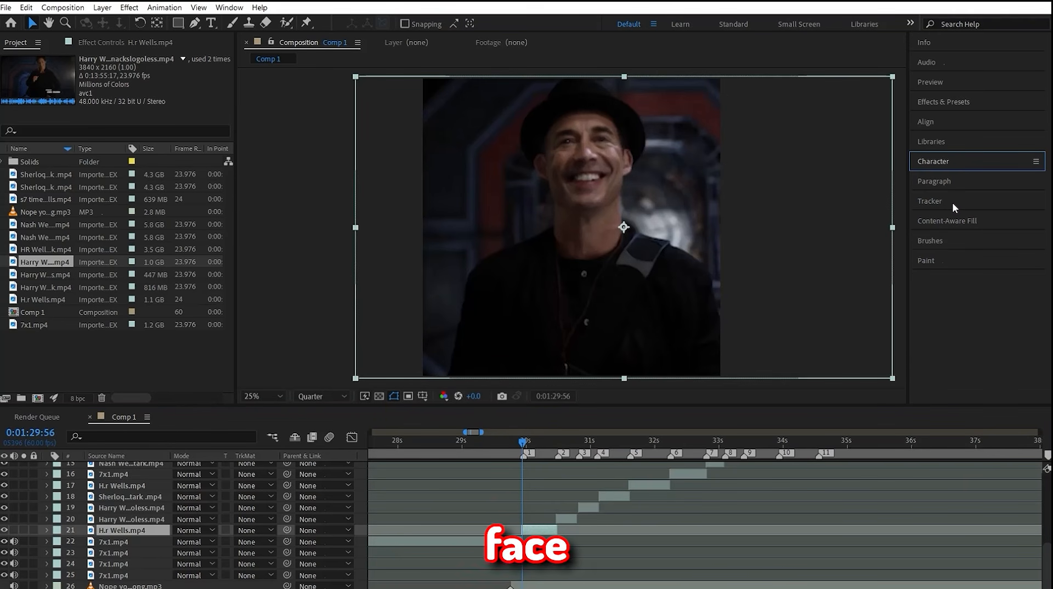
pyautogui.click(966, 200)
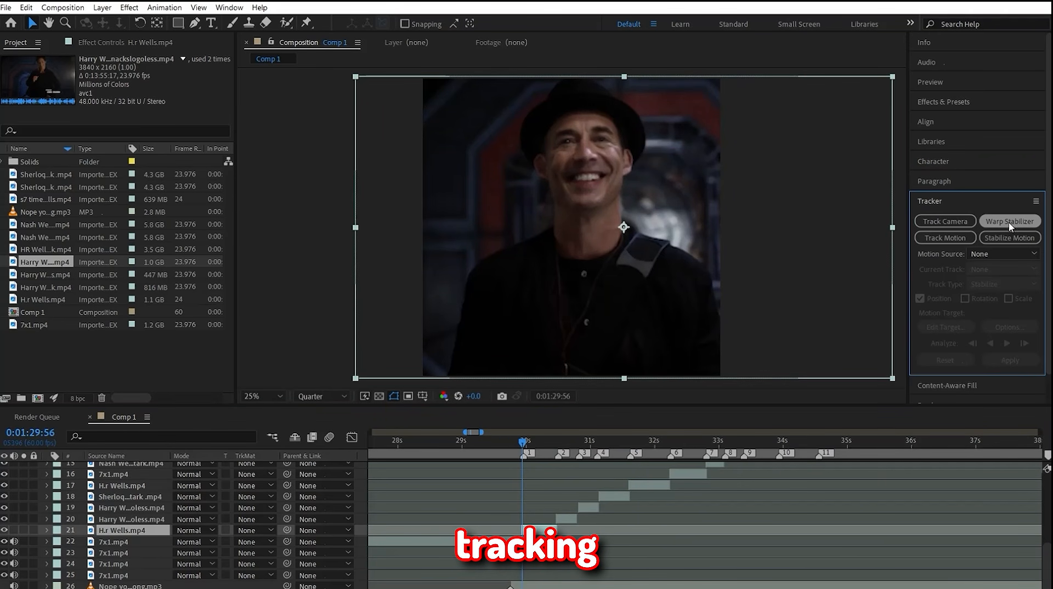
pyautogui.click(945, 238)
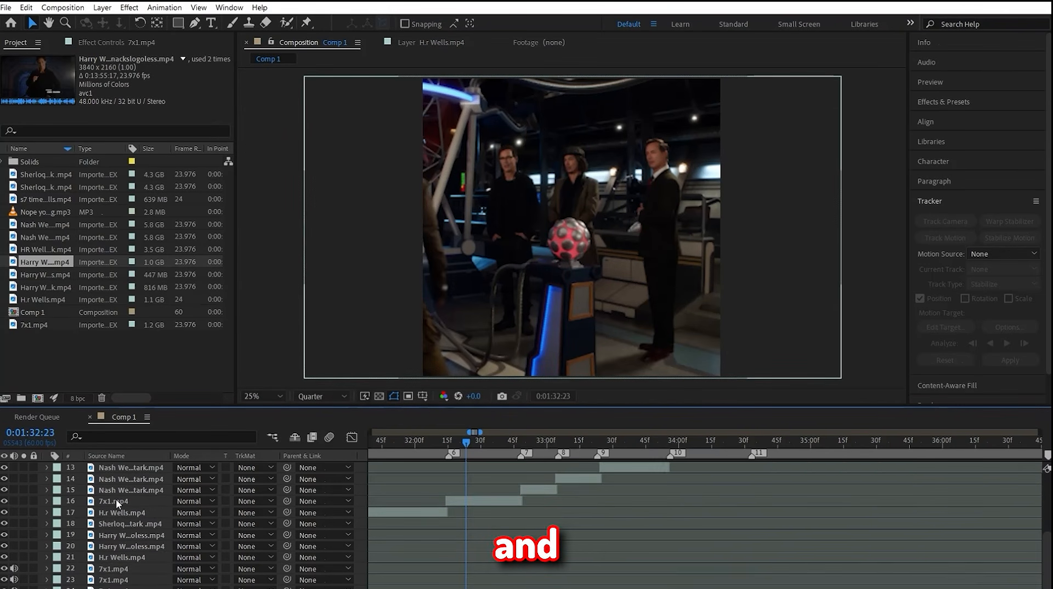
# Step: Turn on smoother frame blending and motion blur for all the beat clips on layers 12 to 21
pyautogui.scroll(1, 116, 501)
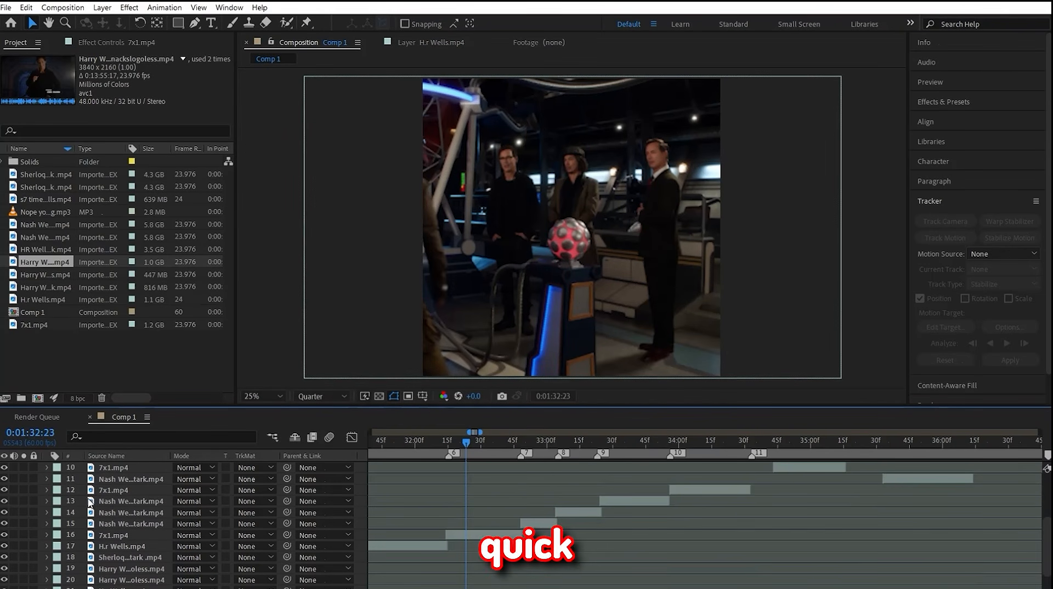
pyautogui.click(100, 501)
pyautogui.keyDown('shift'); pyautogui.click(104, 523); pyautogui.keyUp('shift')
pyautogui.keyDown('ctrl'); pyautogui.click(110, 490); pyautogui.keyUp('ctrl')
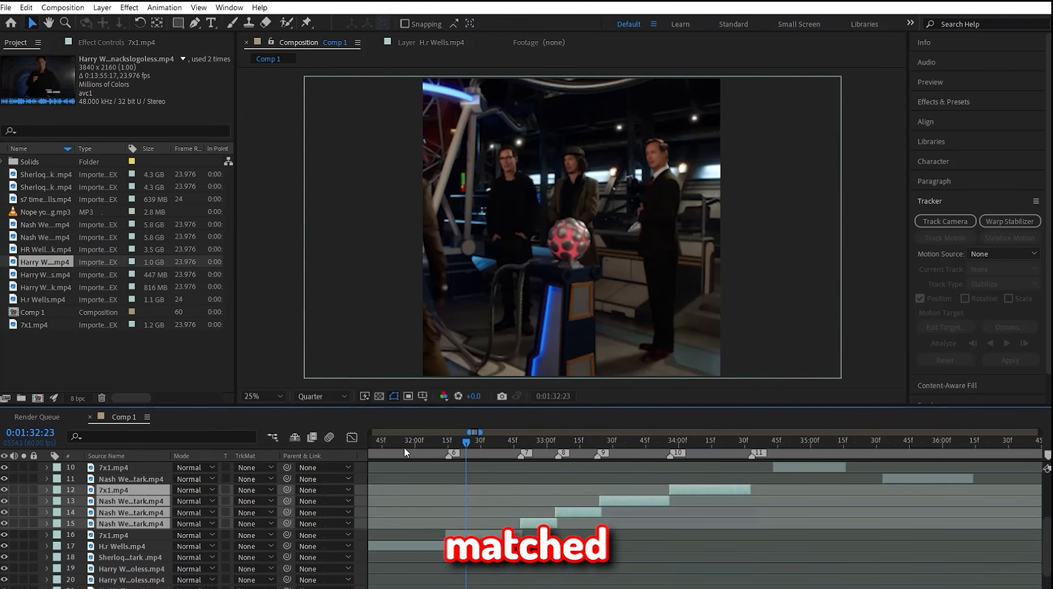
pyautogui.moveTo(468, 433); pyautogui.dragTo(463, 433)
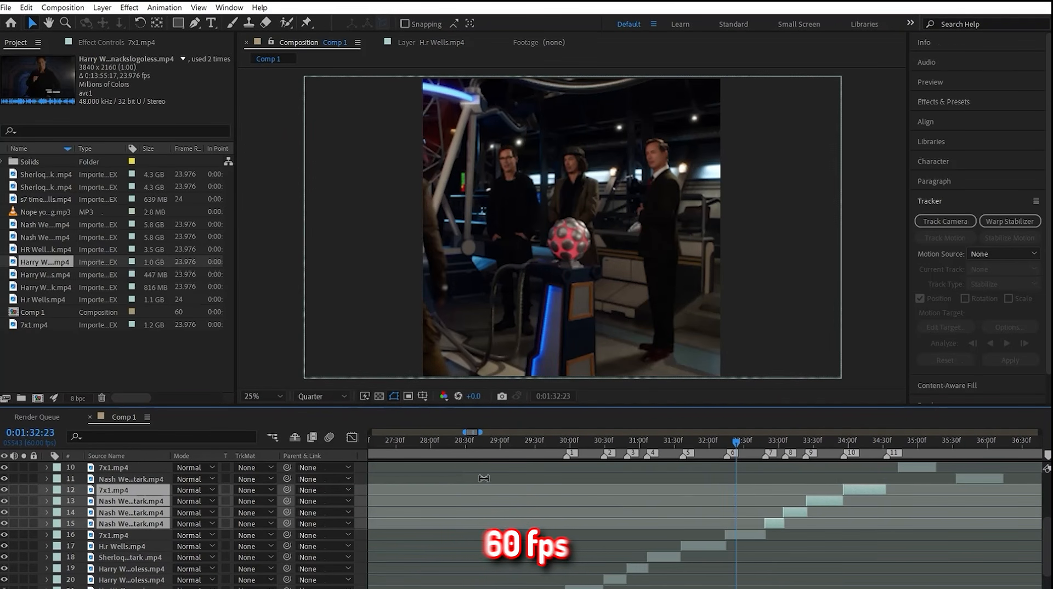
pyautogui.keyDown('ctrl'); pyautogui.click(111, 535); pyautogui.keyUp('ctrl')
pyautogui.keyDown('ctrl'); pyautogui.click(111, 546); pyautogui.keyUp('ctrl')
pyautogui.keyDown('ctrl'); pyautogui.click(111, 558); pyautogui.keyUp('ctrl')
pyautogui.keyDown('ctrl'); pyautogui.click(111, 569); pyautogui.keyUp('ctrl')
pyautogui.keyDown('ctrl'); pyautogui.click(111, 580); pyautogui.keyUp('ctrl')
pyautogui.keyDown('ctrl'); pyautogui.click(113, 587); pyautogui.keyUp('ctrl')
pyautogui.scroll(-1, 142, 567)
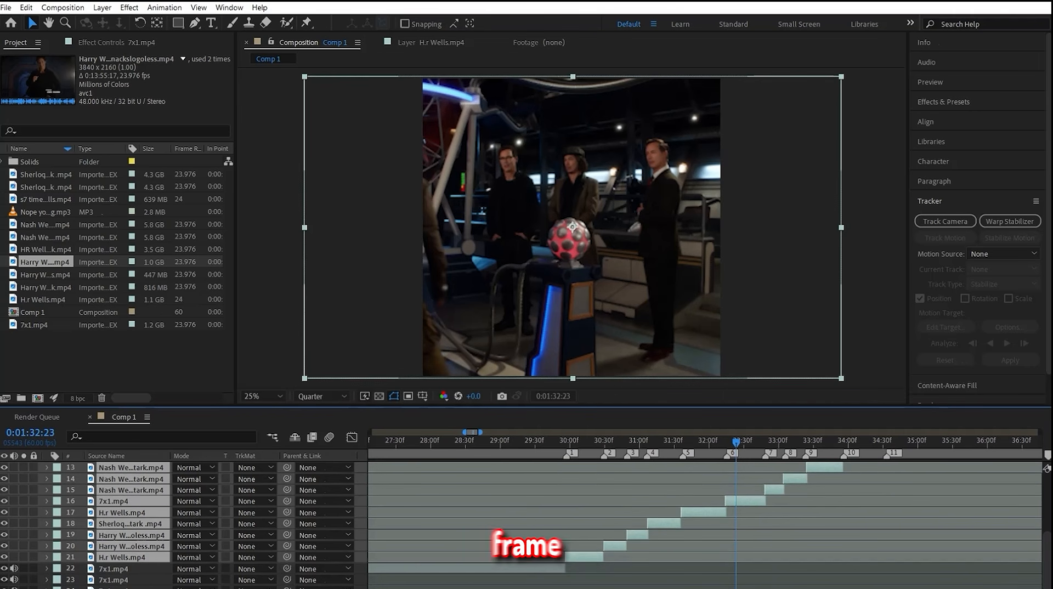
pyautogui.press('F4')
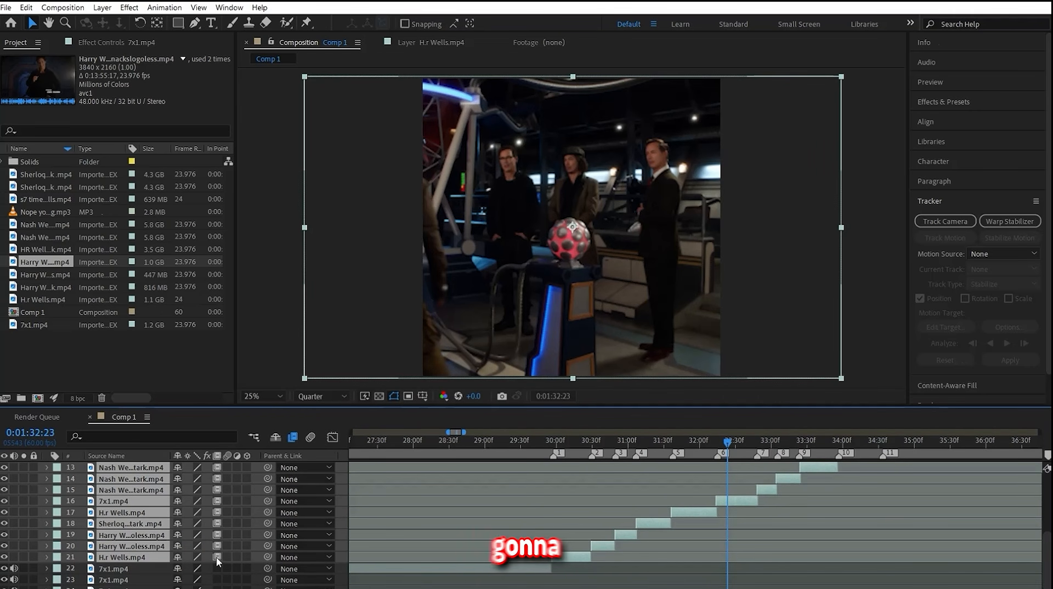
pyautogui.click(216, 558)
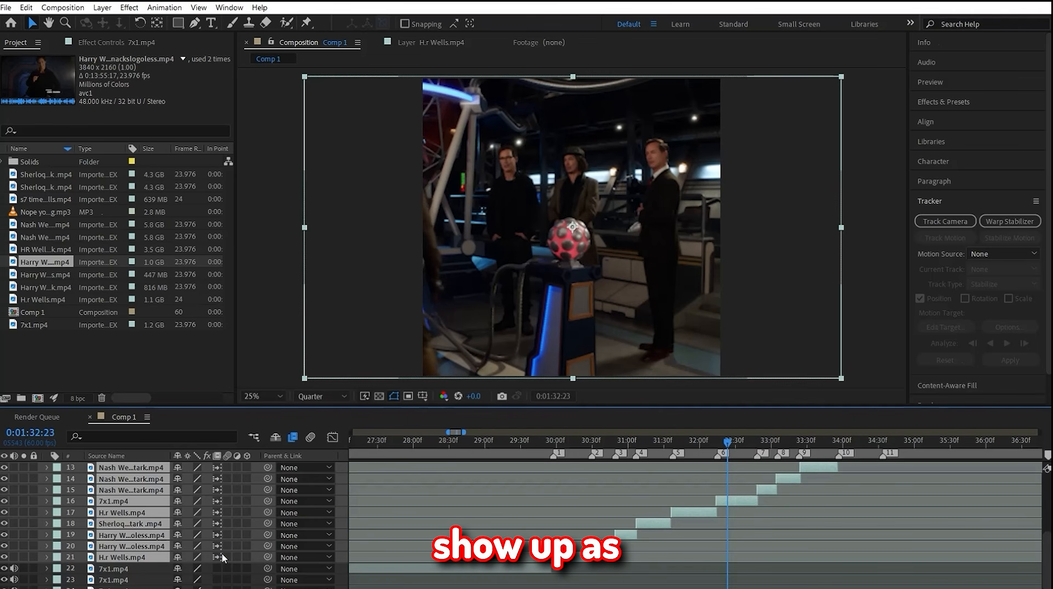
pyautogui.click(225, 556)
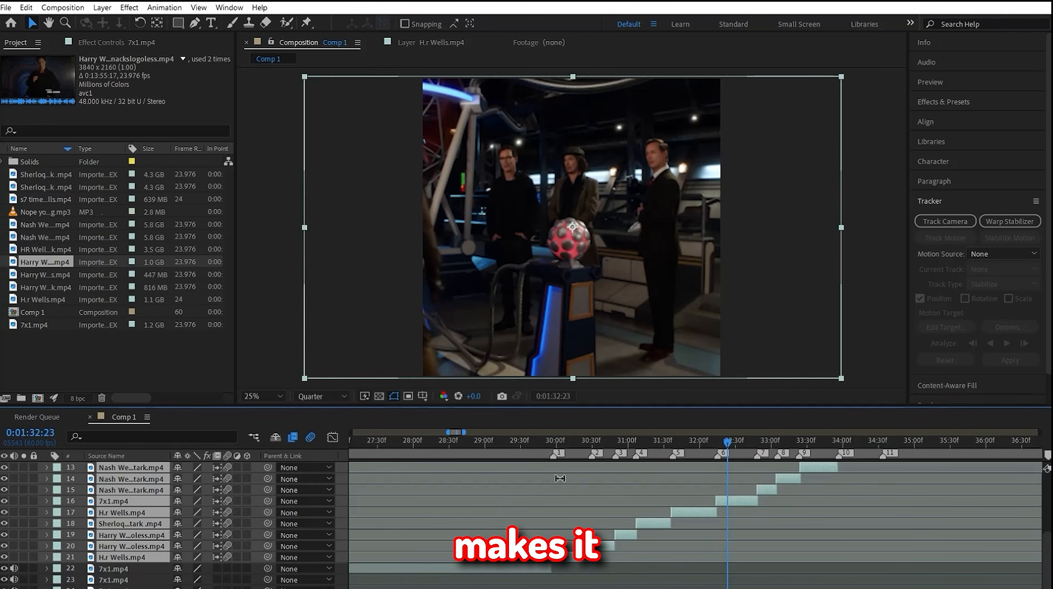
# Step: Pre-compose each beat clip separately, moving all attributes and adjusting the composition duration to the layer's time span
pyautogui.click(569, 442)
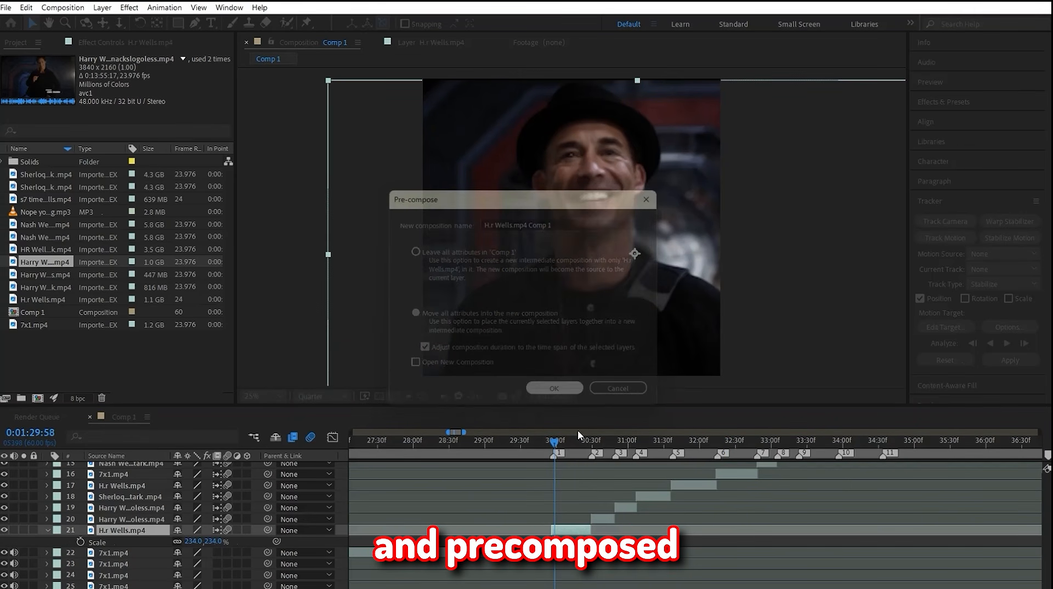
pyautogui.click(546, 393)
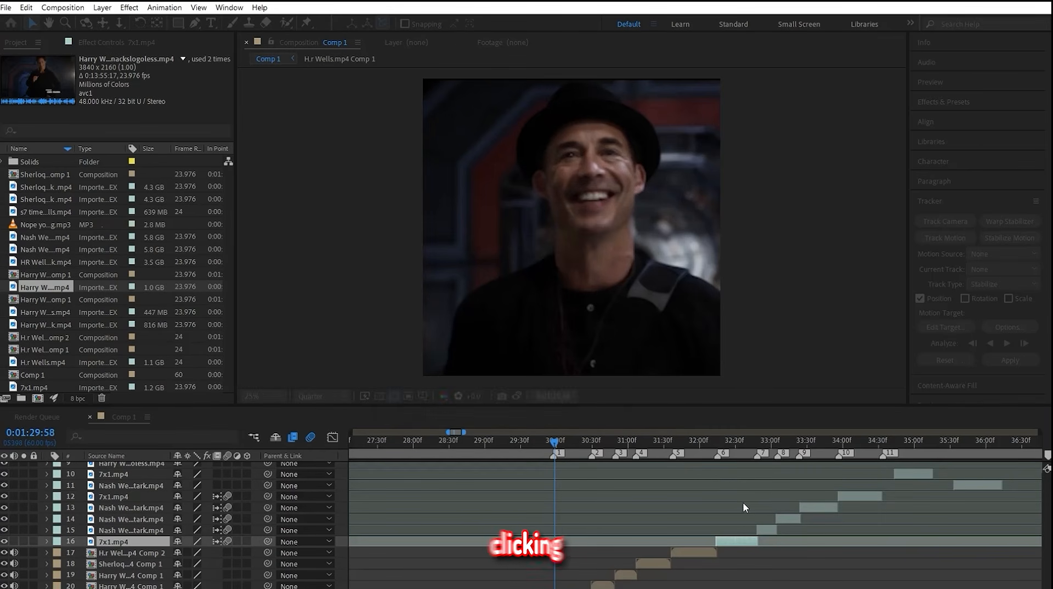
pyautogui.hotkey('ctrl', 'shift', 'c')
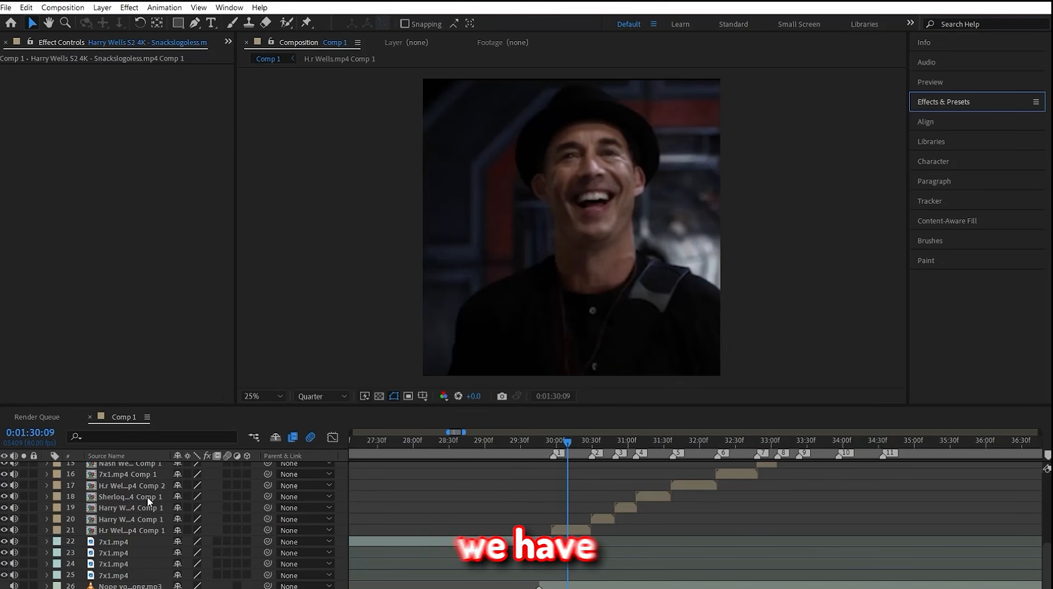
# Step: Search the effects for "twixtor" and apply Twixtor to the first H.r Wells.mp4 pre-composition
pyautogui.click(949, 106)
pyautogui.write('twixtor')
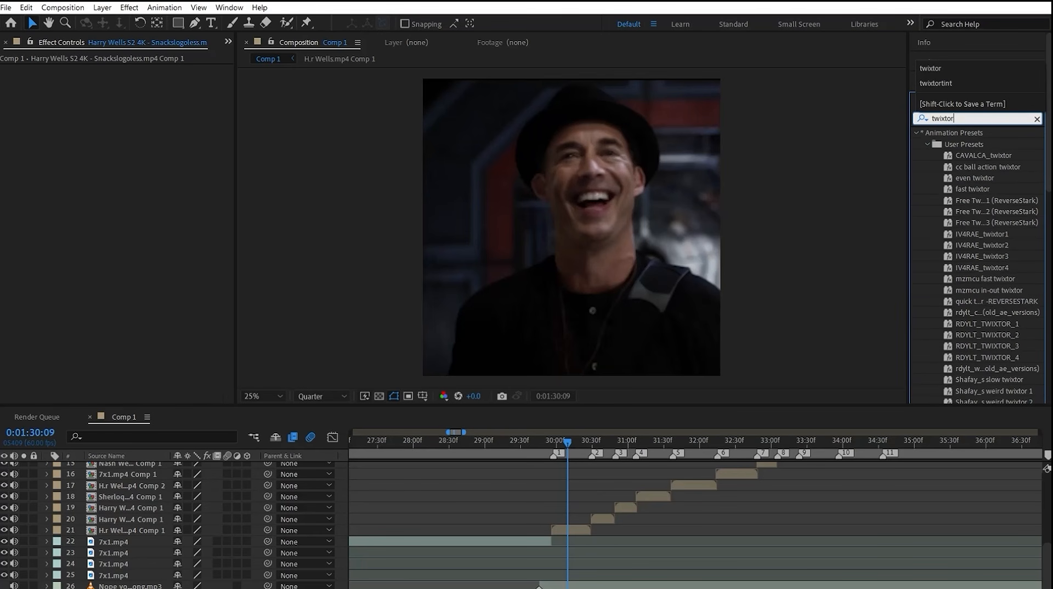
pyautogui.scroll(-10, 986, 191)
pyautogui.moveTo(957, 211); pyautogui.dragTo(568, 527)
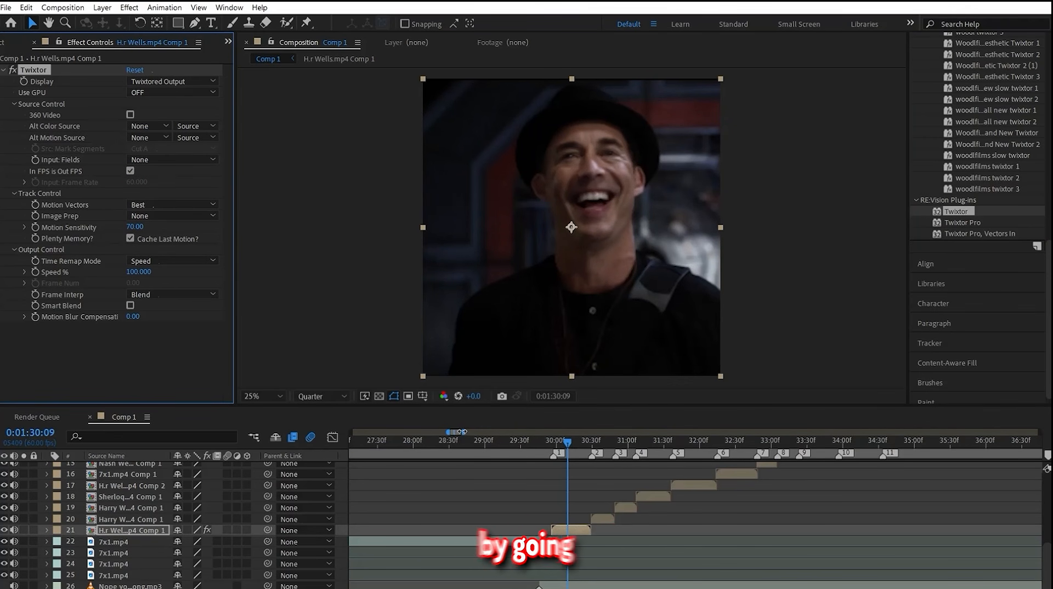
# Step: Keyframe the Twixtor Speed % at 120 on the first clip's start and 45 near its middle at 0:01:30:11
pyautogui.moveTo(462, 431); pyautogui.dragTo(458, 437)
pyautogui.click(761, 442)
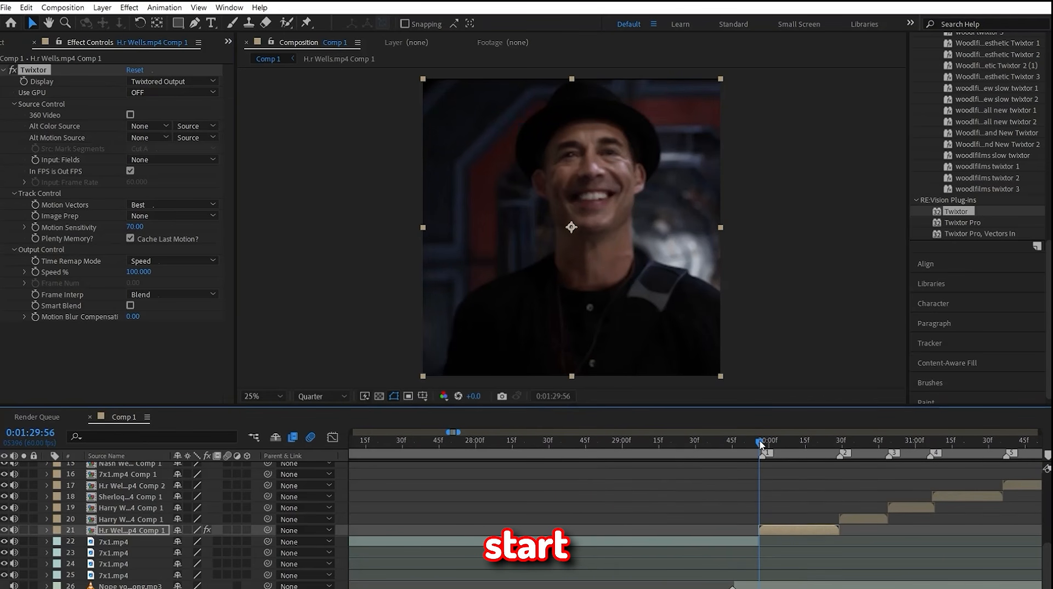
pyautogui.press('u')
pyautogui.click(795, 441)
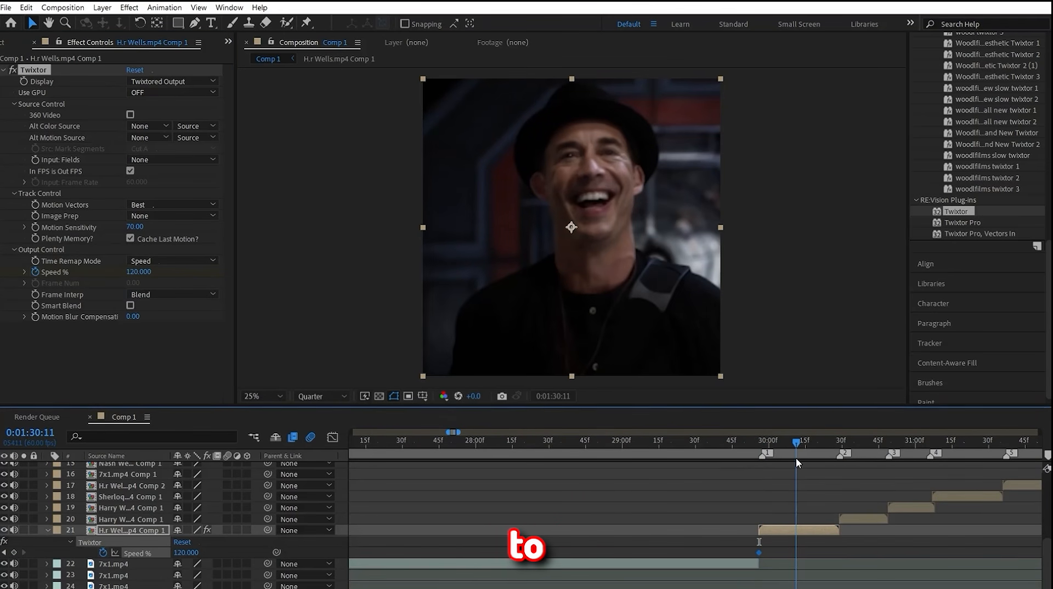
pyautogui.click(137, 272)
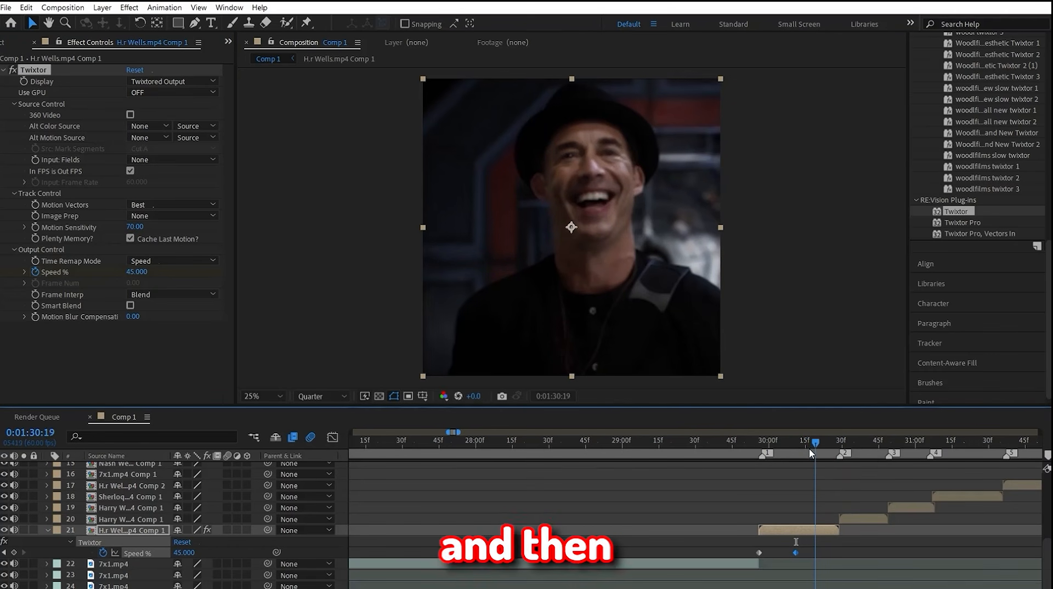
# Step: Add a Twixtor Speed % keyframe of 120 at the clip's end and Easy Ease all three keyframes
pyautogui.click(839, 442)
pyautogui.click(137, 272)
pyautogui.write('120')
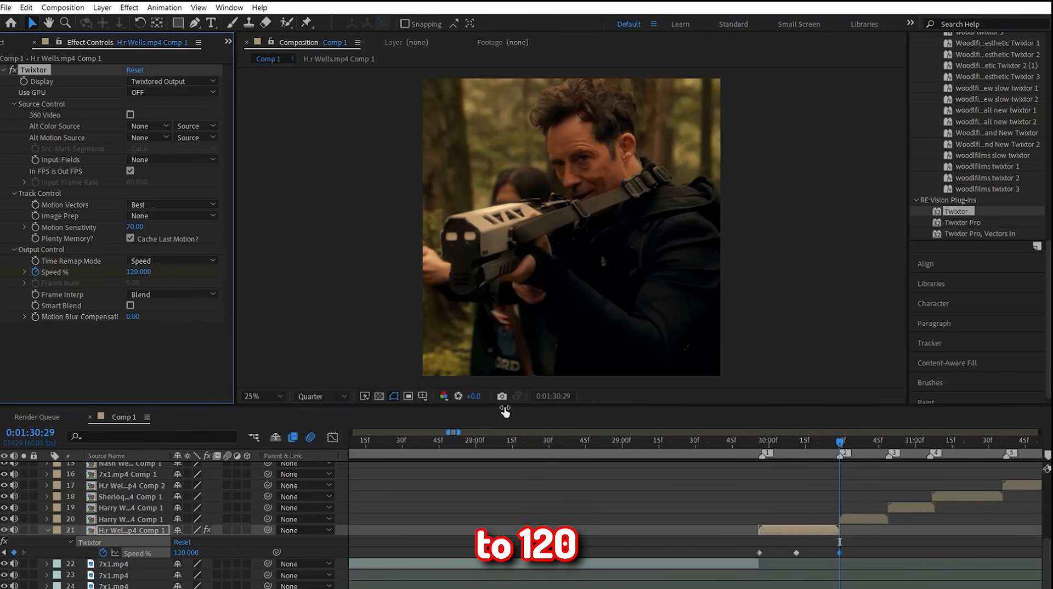
pyautogui.moveTo(869, 553); pyautogui.dragTo(702, 555)
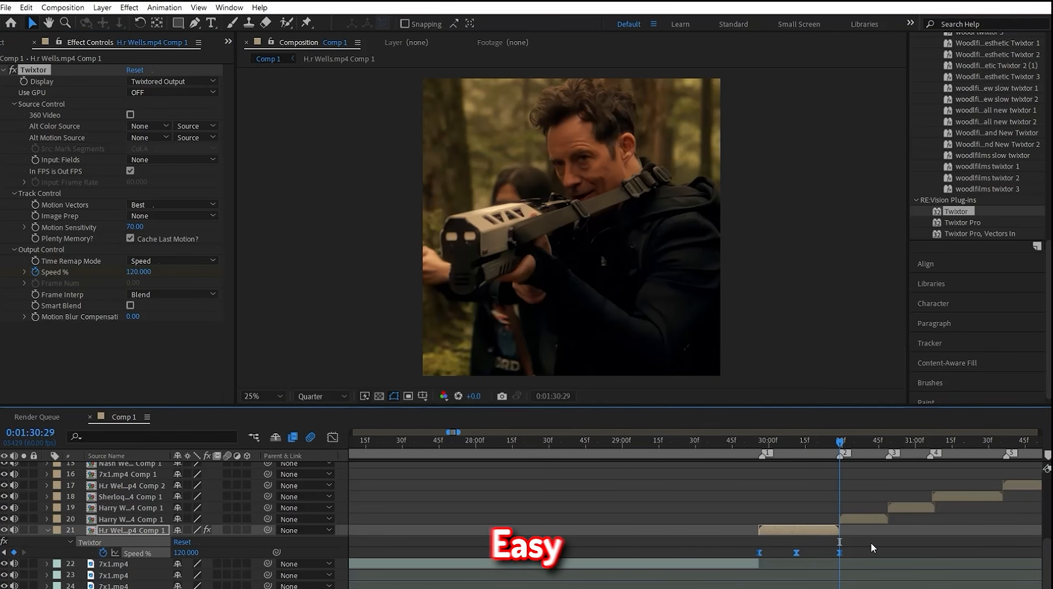
# Step: Reshape the first clip's Twixtor Speed % curve around the middle keyframe in the value graph and set that keyframe to 60
pyautogui.click(797, 552)
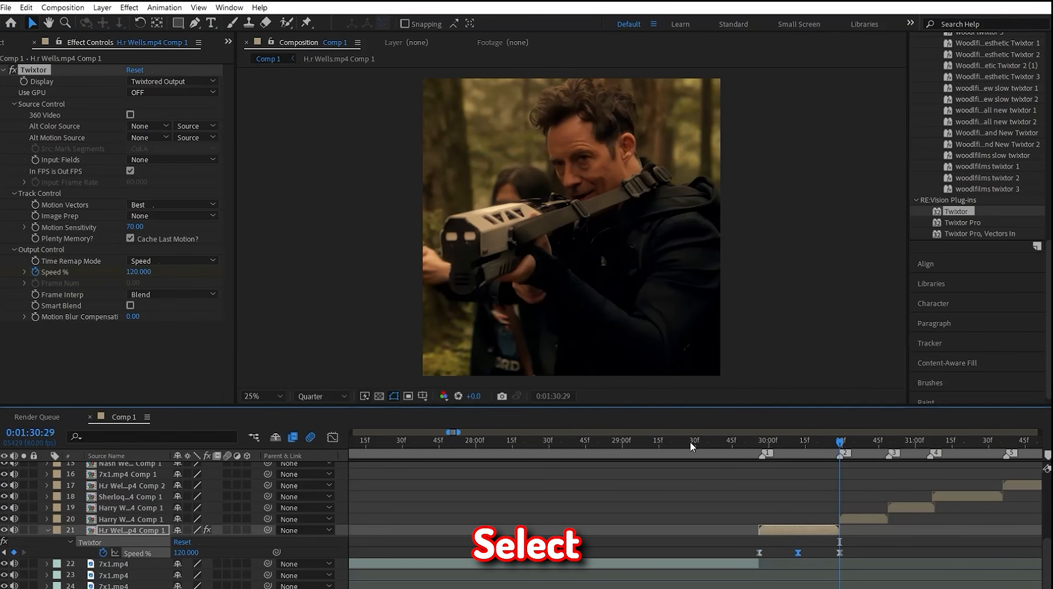
pyautogui.click(333, 437)
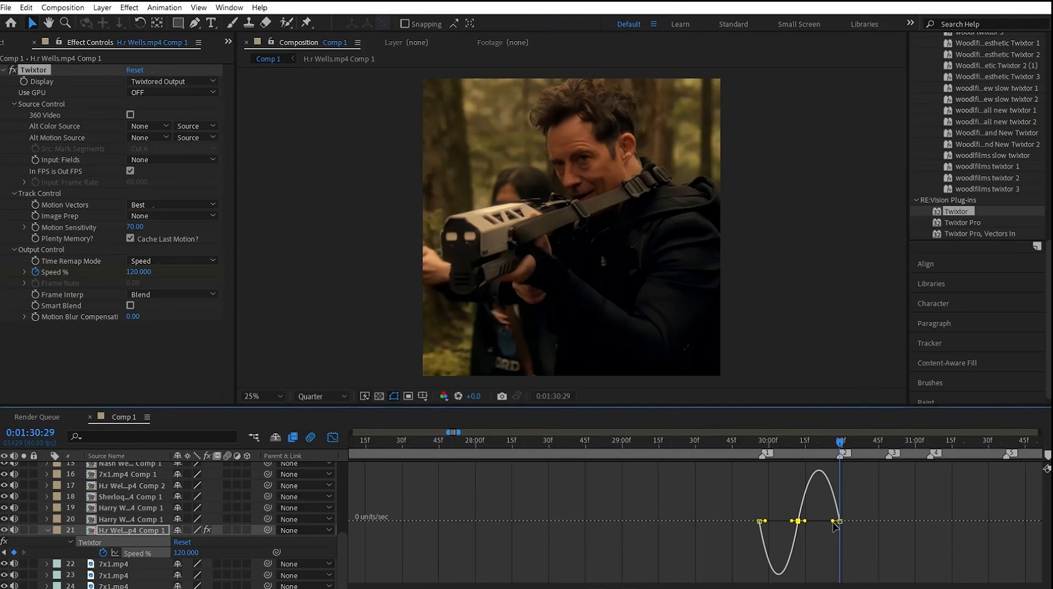
pyautogui.moveTo(813, 520); pyautogui.dragTo(813, 521)
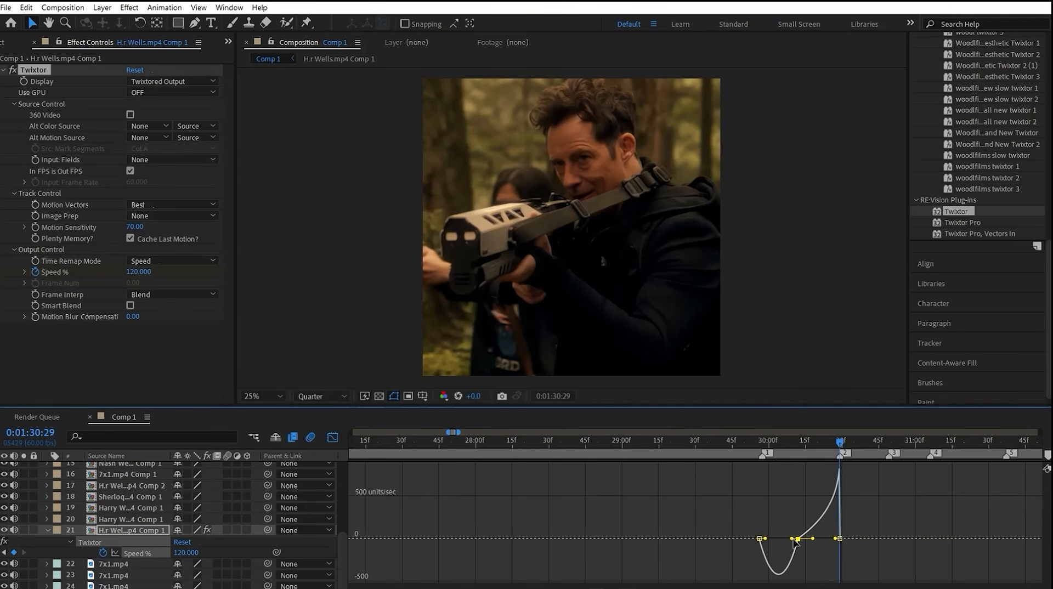
pyautogui.rightClick(556, 443)
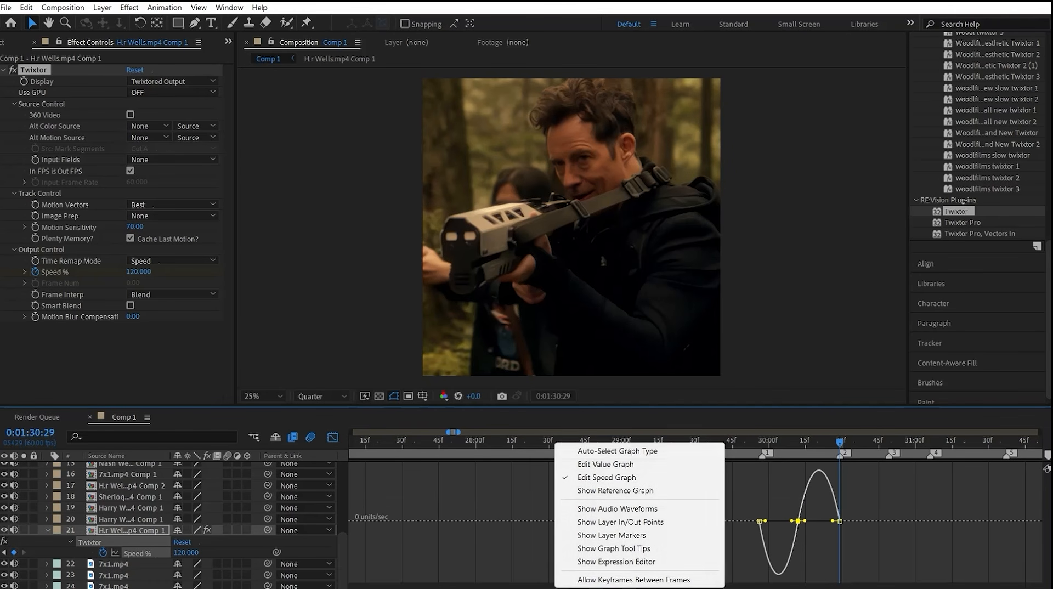
pyautogui.click(606, 464)
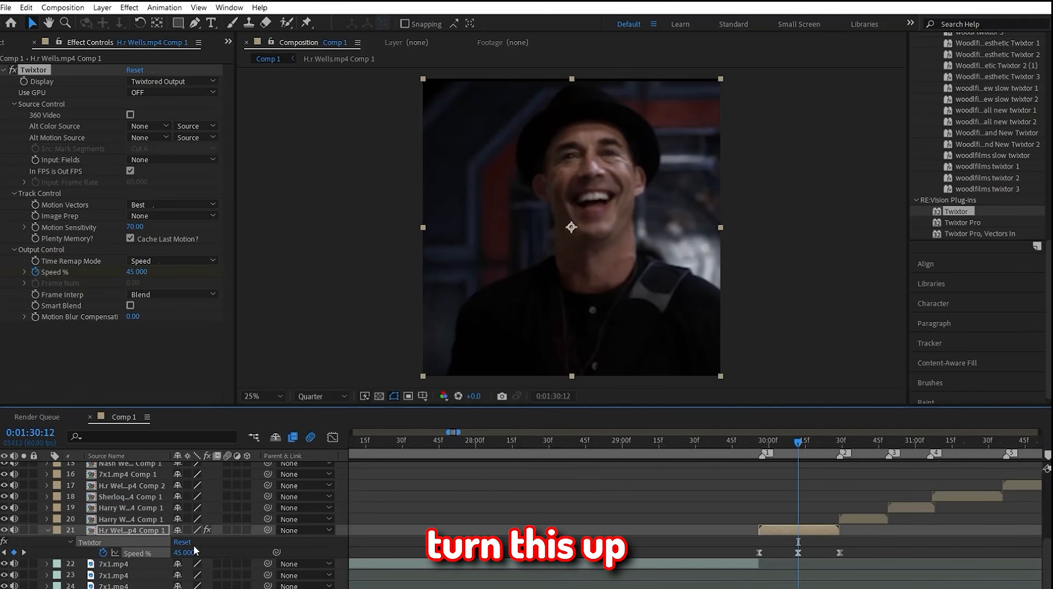
pyautogui.click(187, 549)
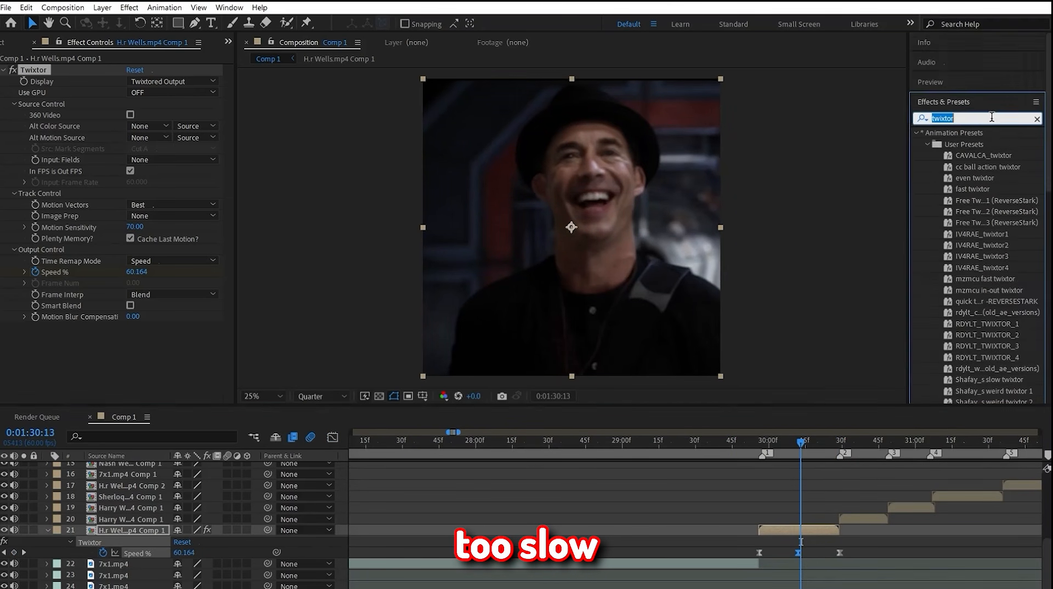
# Step: Search the effects for "blurmo" and apply S_BlurMoCurves to the first H.r Wells.mp4 pre-composition
pyautogui.write('b')
pyautogui.press('BackSpace')
pyautogui.write('urmo')
pyautogui.moveTo(982, 144); pyautogui.dragTo(795, 529)
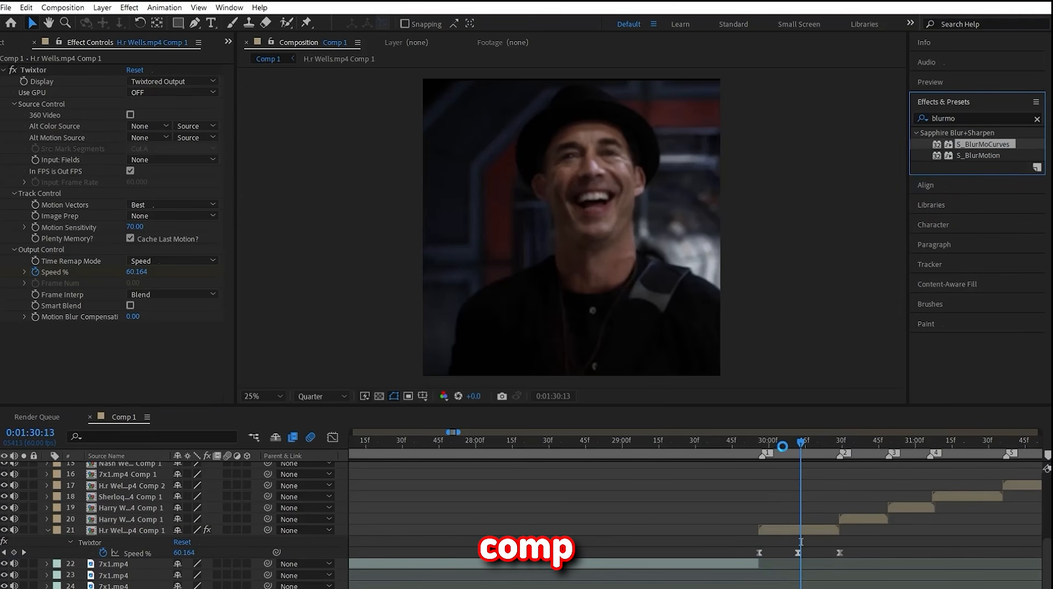
# Step: Keyframe the S_BlurMoCurves Z Dist at 1 on the first clip's start and 0.75 at its end, 0:01:30:29
pyautogui.moveTo(782, 446); pyautogui.dragTo(761, 449)
pyautogui.click(24, 186)
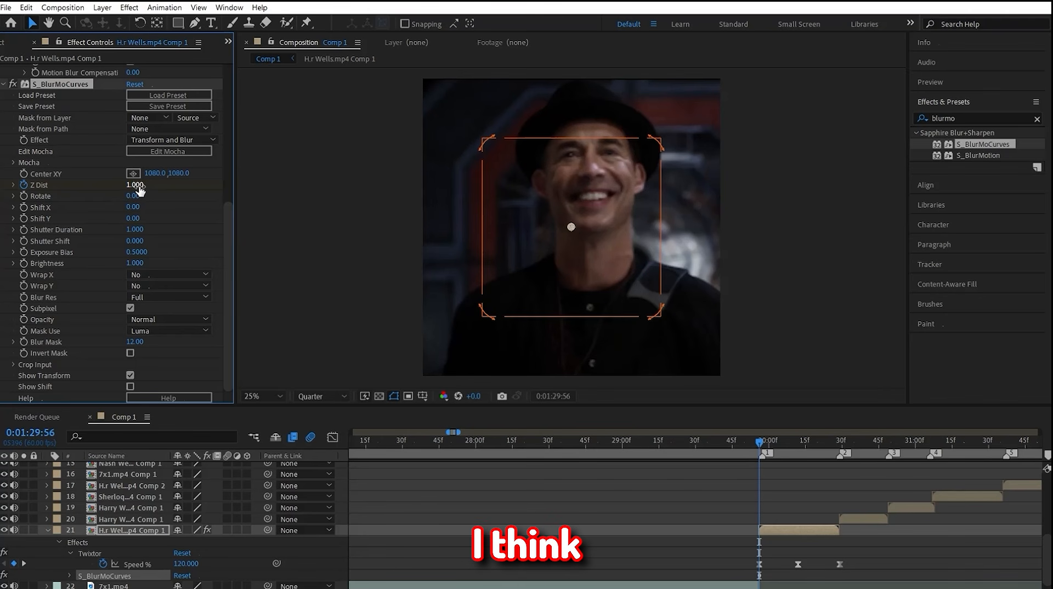
pyautogui.moveTo(828, 444); pyautogui.dragTo(839, 451)
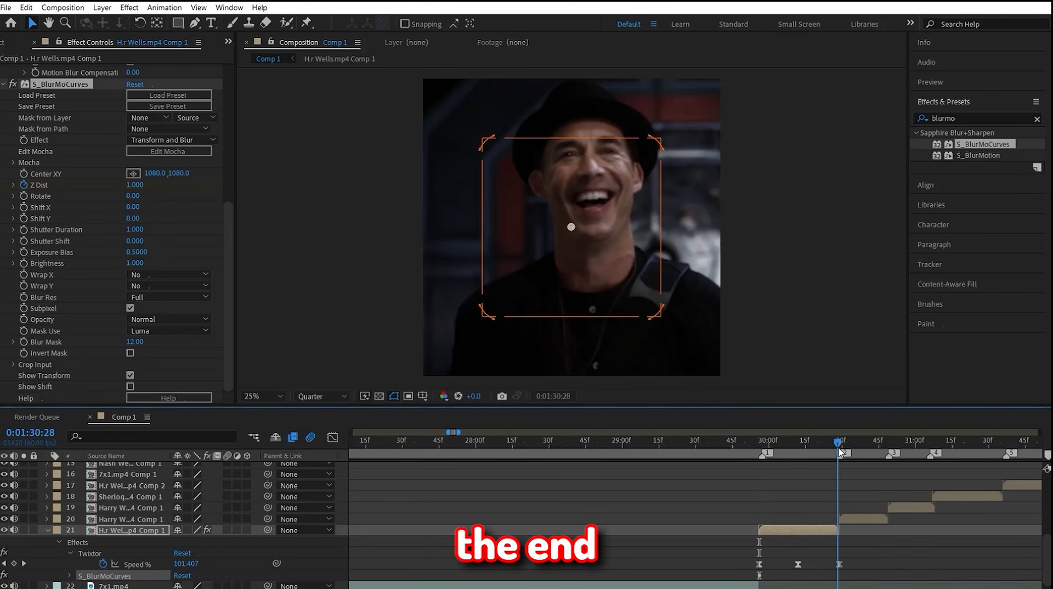
pyautogui.click(138, 185)
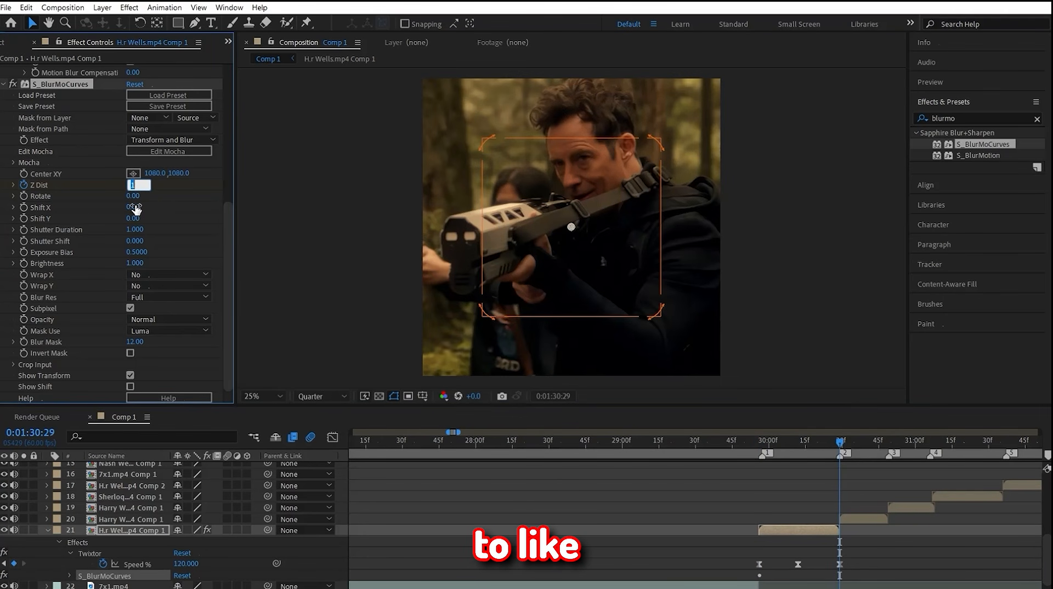
pyautogui.write('0.7')
pyautogui.write('5')
pyautogui.press('Return')
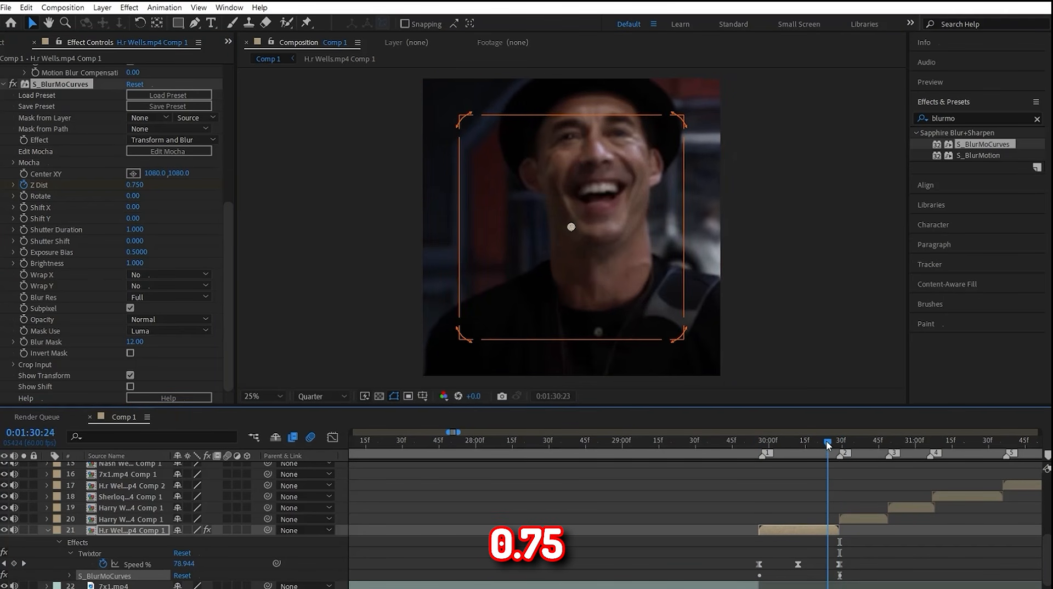
# Step: Easy Ease the first clip's two Z Dist keyframes and reshape the Z Dist curve from its first keyframe in the graph editor
pyautogui.press('u')
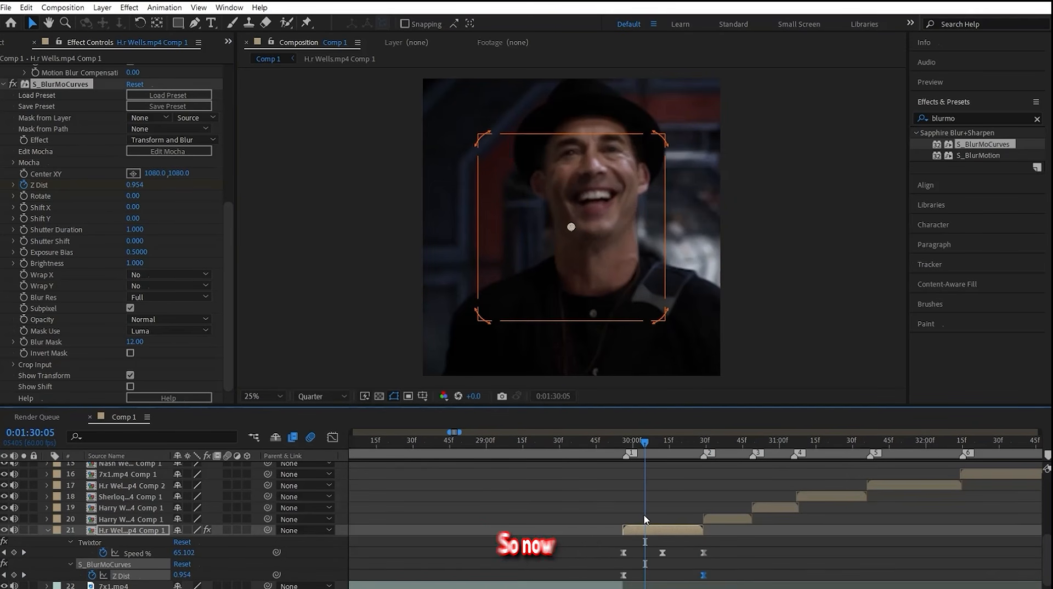
pyautogui.click(730, 560)
pyautogui.moveTo(725, 569); pyautogui.dragTo(605, 579)
pyautogui.click(613, 576)
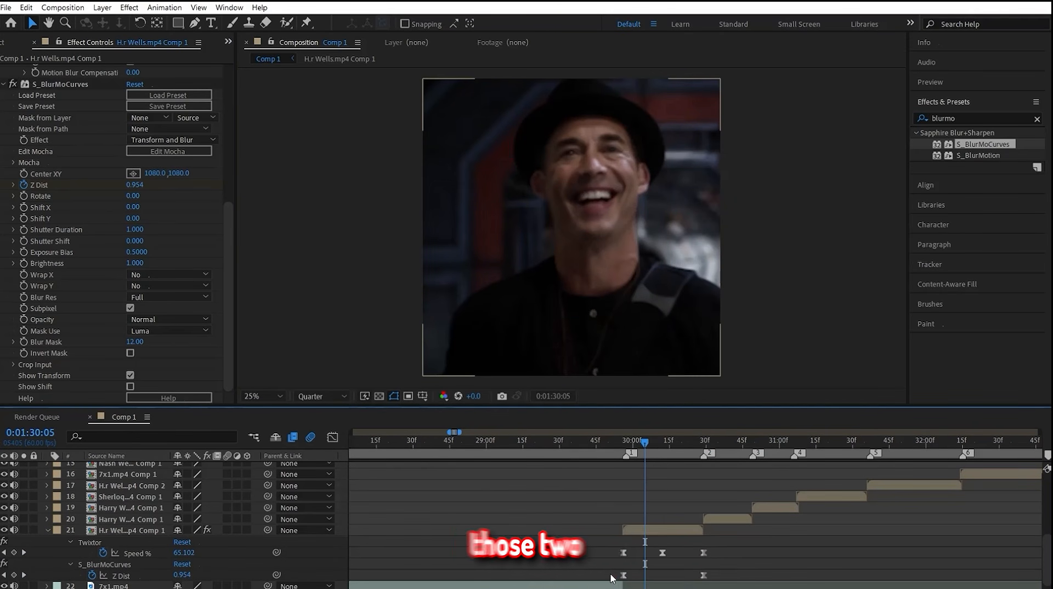
pyautogui.click(623, 575)
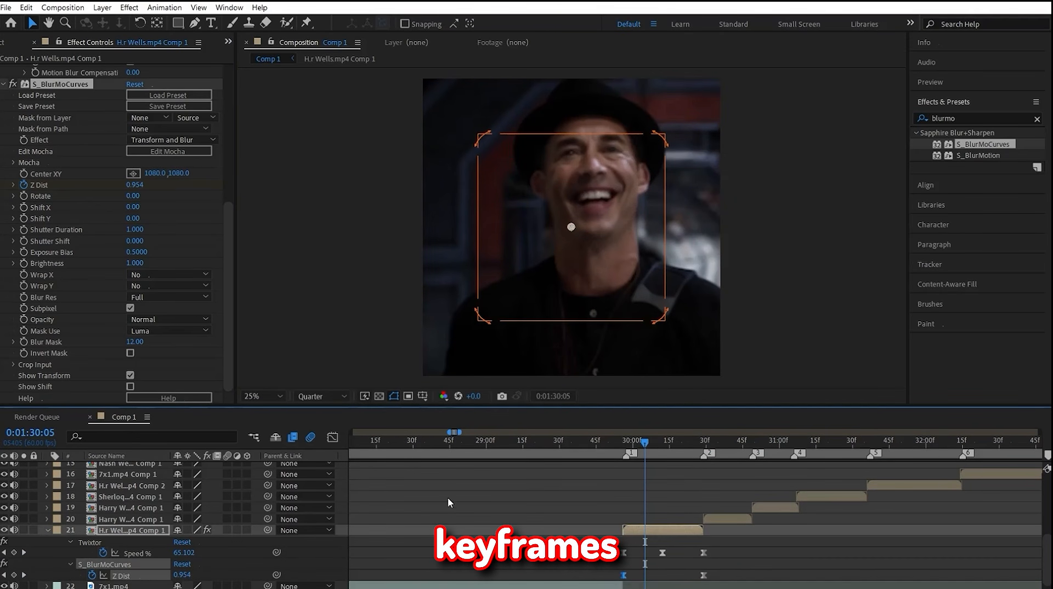
pyautogui.click(332, 438)
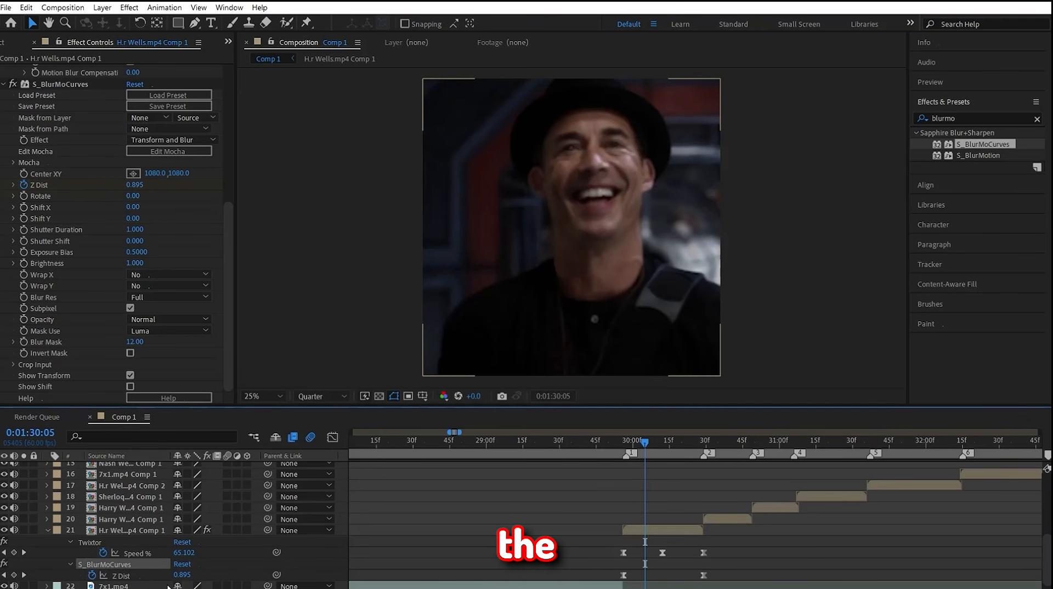
# Step: Move the S_BlurMoCurves center point onto the man's face, at about 1232, 656
pyautogui.click(116, 565)
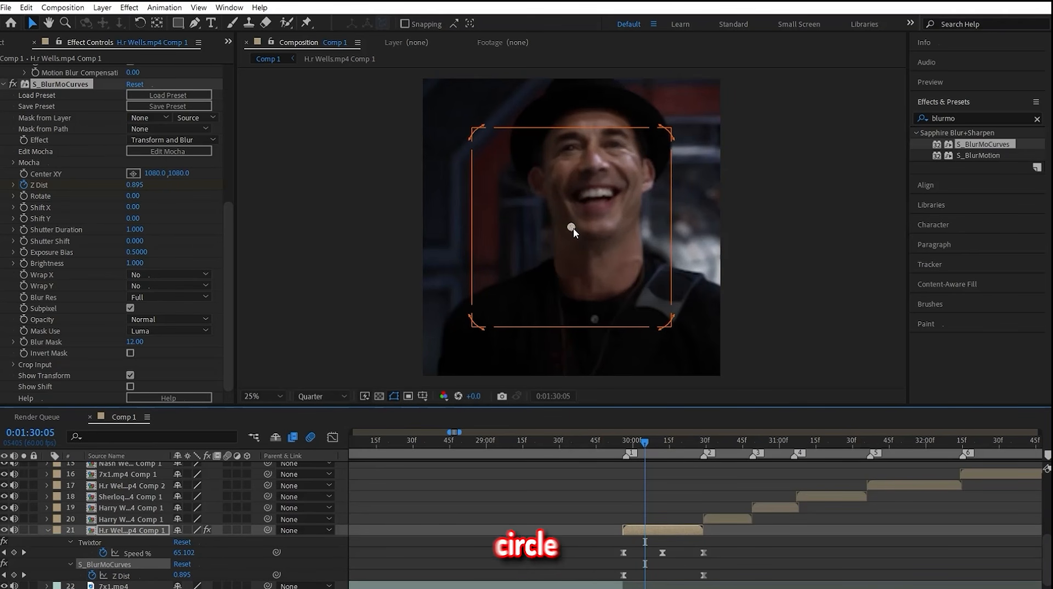
pyautogui.moveTo(571, 227); pyautogui.dragTo(597, 170)
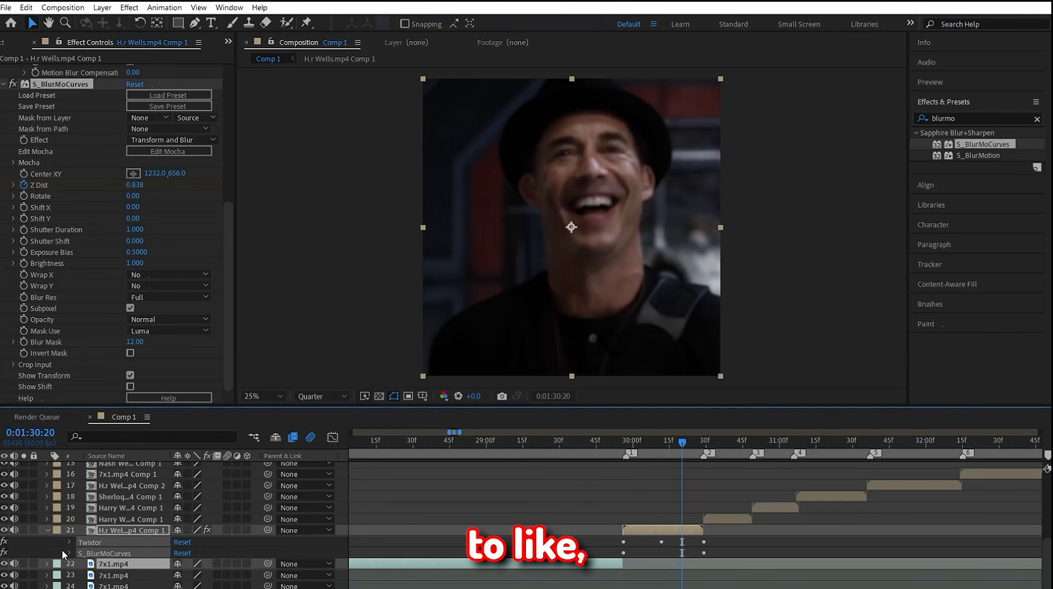
# Step: Copy the Twixtor and S_BlurMoCurves effects from the finished beat clips and paste them onto 7x1.mp4 Comp 1 at 0:01:32:14
pyautogui.click(74, 553)
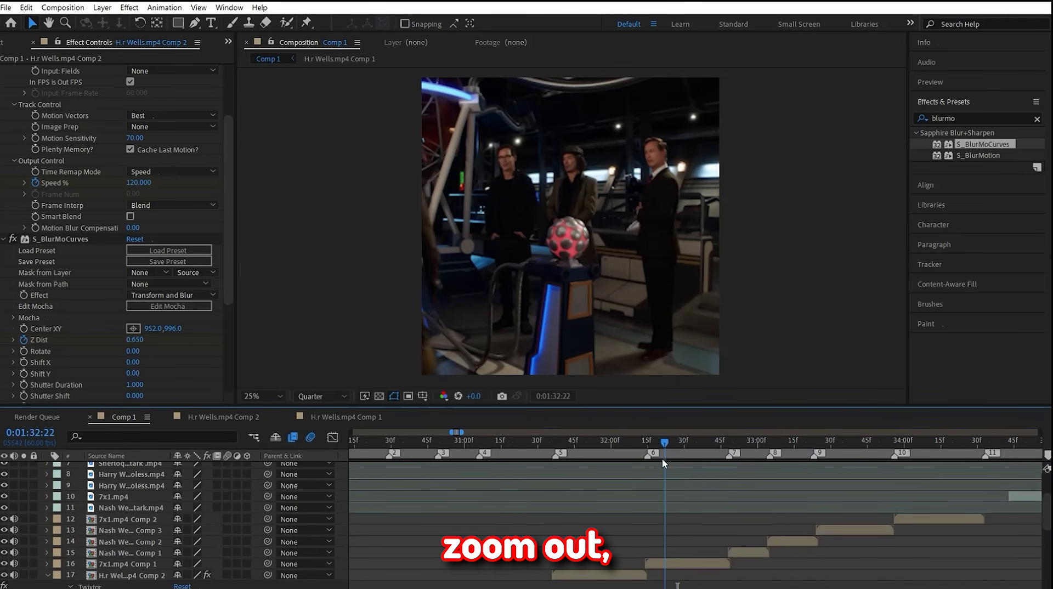
pyautogui.click(646, 439)
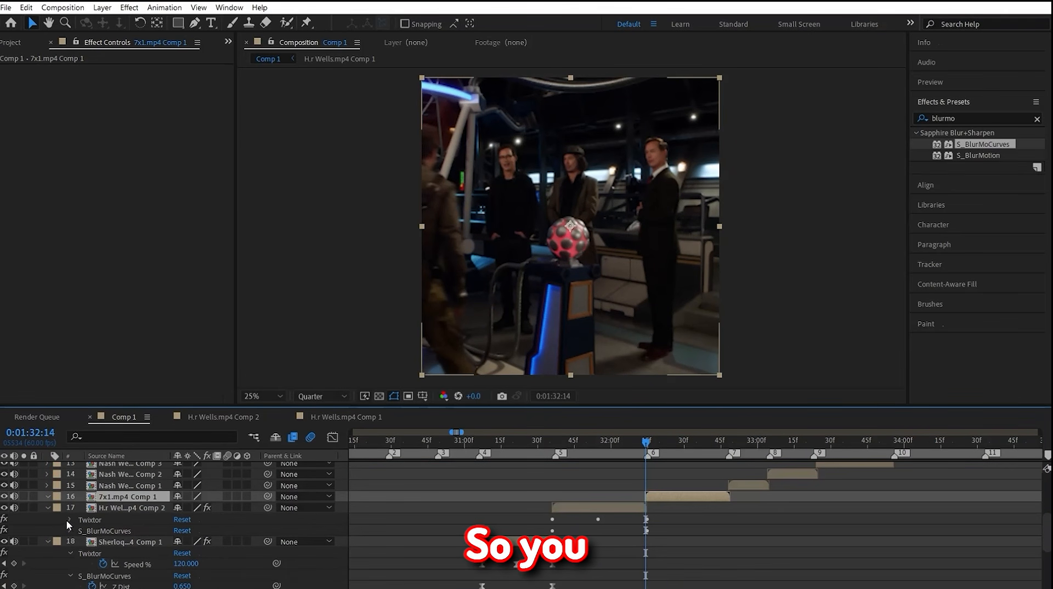
pyautogui.moveTo(59, 518); pyautogui.dragTo(85, 532)
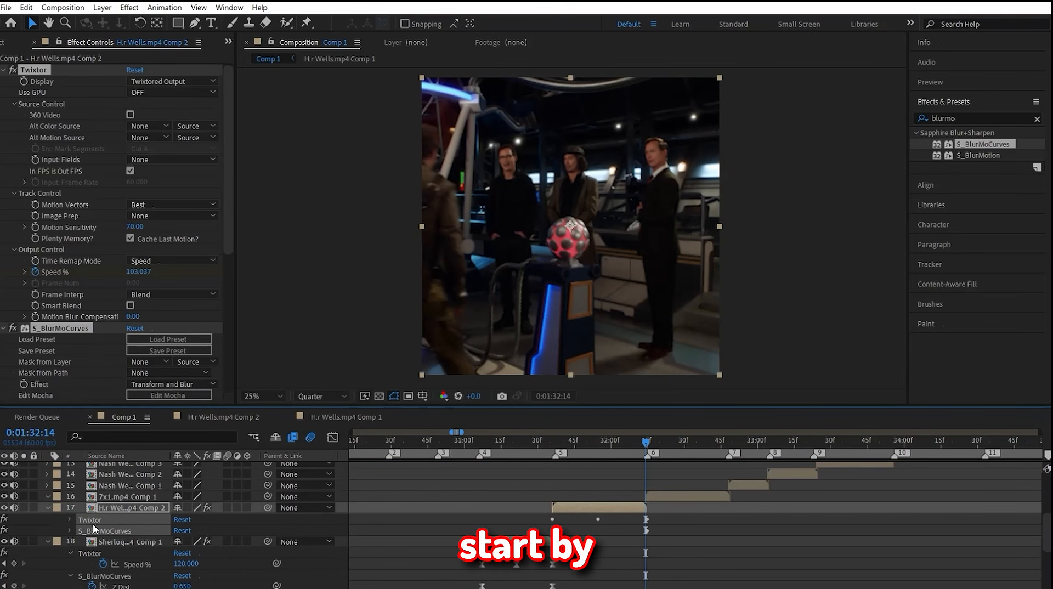
pyautogui.click(125, 496)
pyautogui.hotkey('ctrl', 'v')
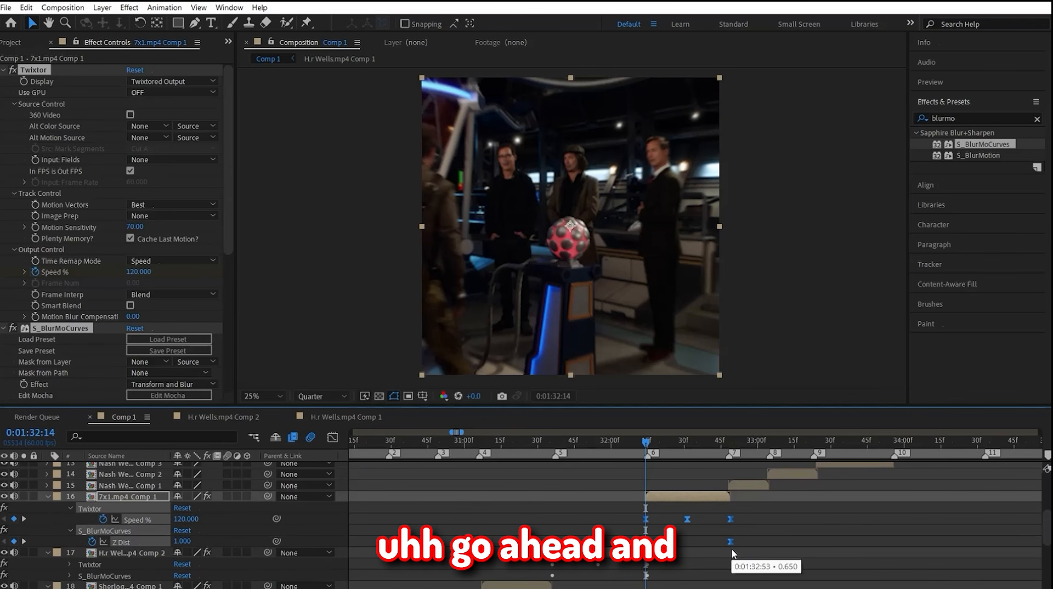
# Step: Align the pasted keyframes with the end of 7x1.mp4 Comp 1 and reverse its Z Dist keyframes to run from 0.650 to 1
pyautogui.moveTo(727, 549)
pyautogui.mouseDown()
pyautogui.moveTo(753, 550)
pyautogui.moveTo(729, 555)
pyautogui.mouseUp()
pyautogui.click(709, 476)
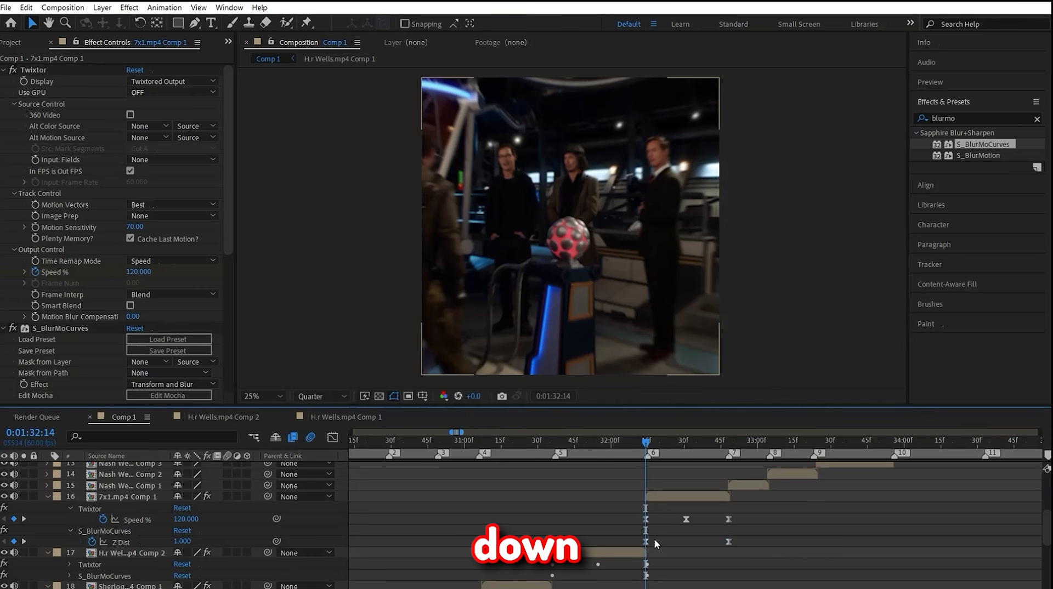
pyautogui.moveTo(647, 543)
pyautogui.mouseDown()
pyautogui.moveTo(735, 542)
pyautogui.moveTo(648, 558)
pyautogui.mouseUp()
pyautogui.moveTo(736, 541); pyautogui.dragTo(730, 542)
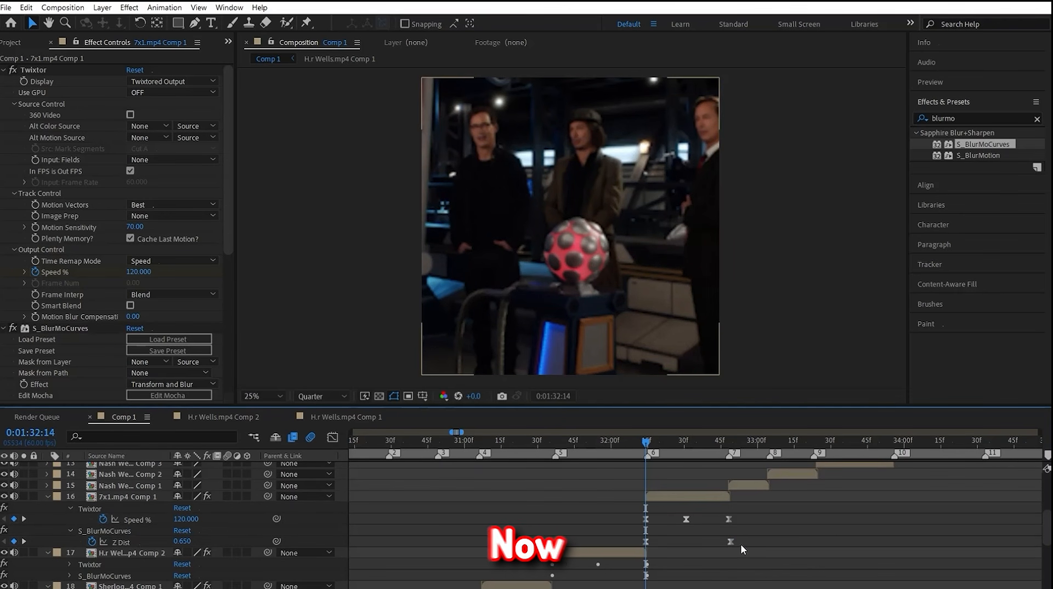
# Step: Reshape the reversed Z Dist curve from its start keyframe and move the blur center onto the middle man's face
pyautogui.click(332, 437)
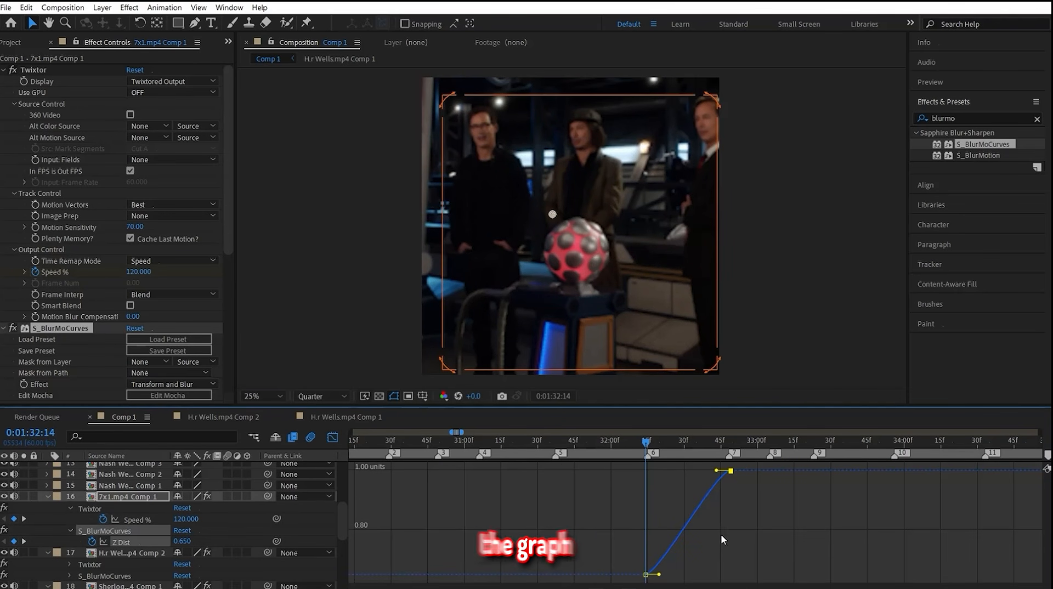
pyautogui.moveTo(659, 575); pyautogui.dragTo(646, 528)
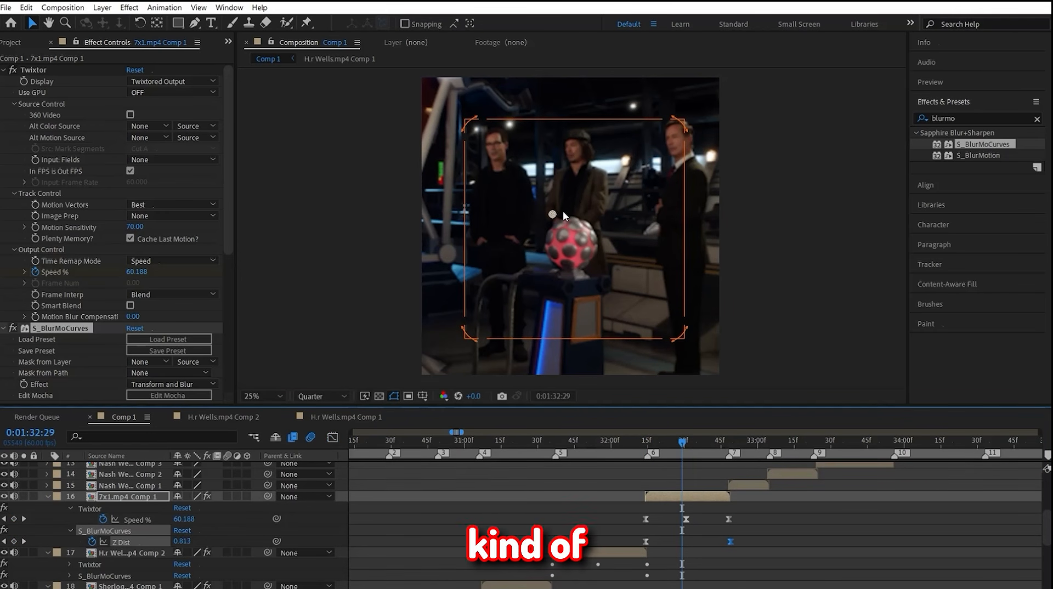
pyautogui.click(590, 213)
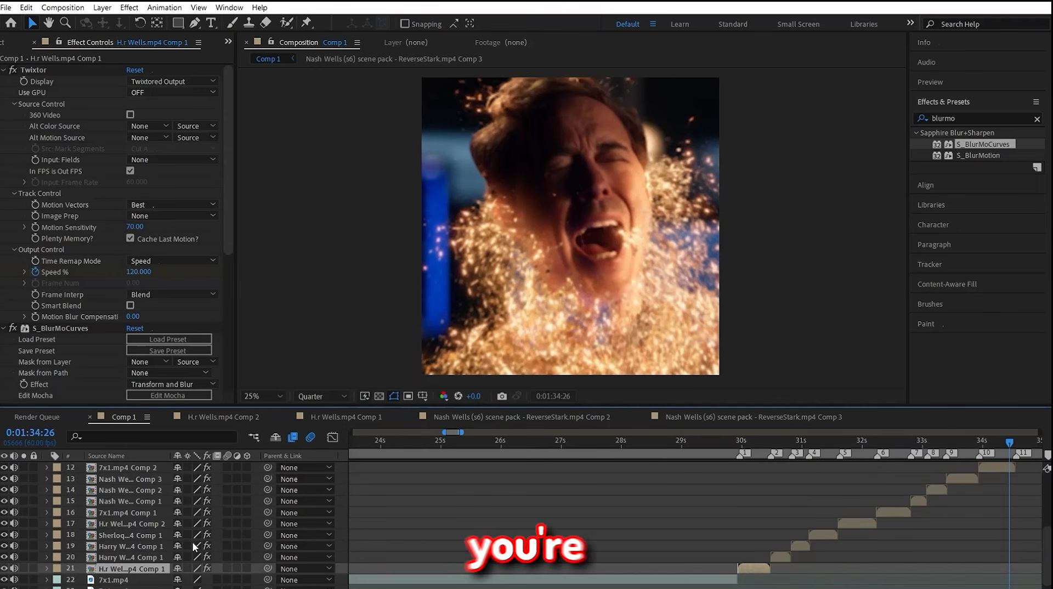
# Step: Pre-compose all the beat clip compositions together into Pre-comp 1
pyautogui.moveTo(71, 572); pyautogui.dragTo(120, 499)
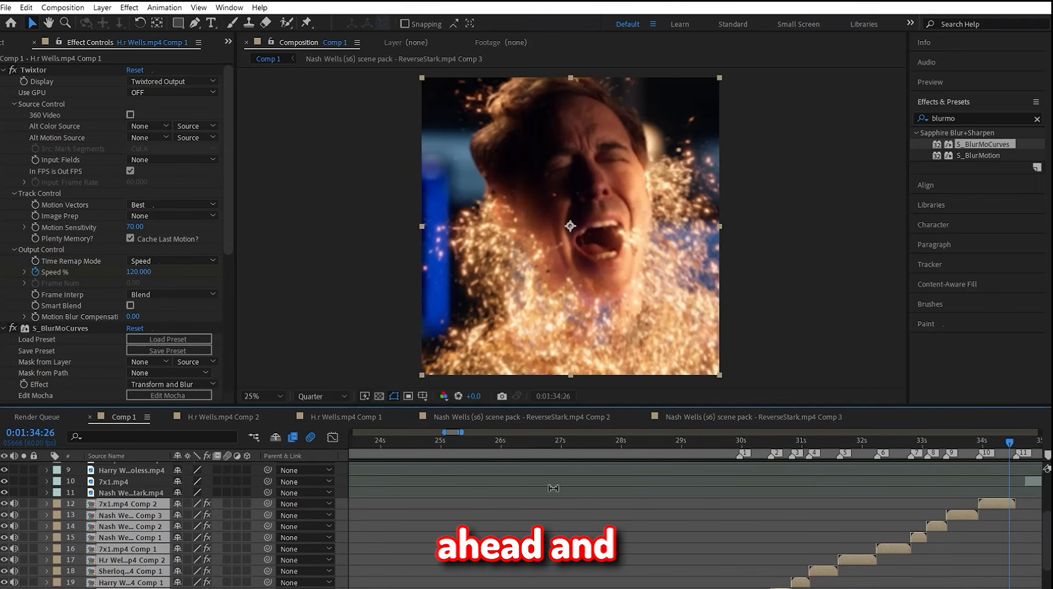
pyautogui.hotkey('ctrl', 'shift', 'c')
pyautogui.click(556, 391)
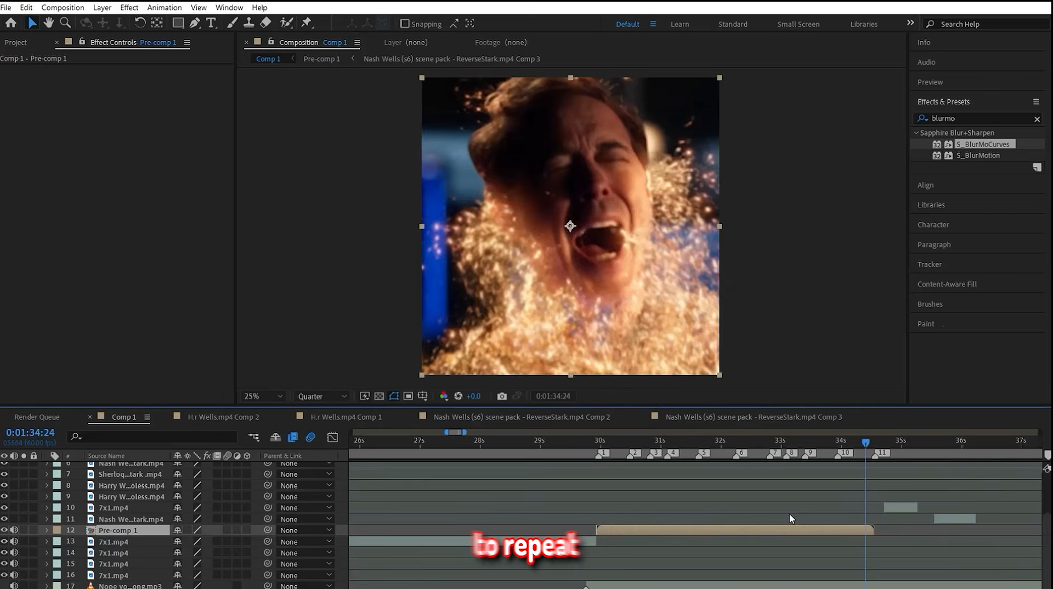
# Step: Duplicate Pre-comp 1 and place the copy directly after the end of the original
pyautogui.moveTo(450, 458); pyautogui.dragTo(599, 442)
pyautogui.hotkey('ctrl', 'd')
pyautogui.moveTo(459, 529); pyautogui.dragTo(737, 529)
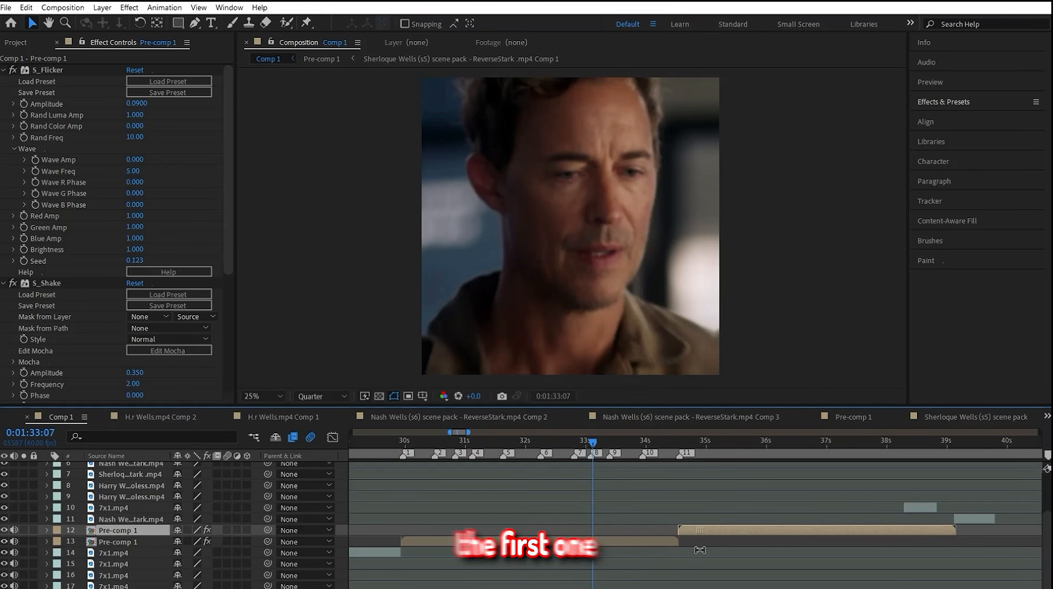
# Step: Preview the transition between the two pre-comps and delete the leftover source clips stacked above them
pyautogui.click(651, 442)
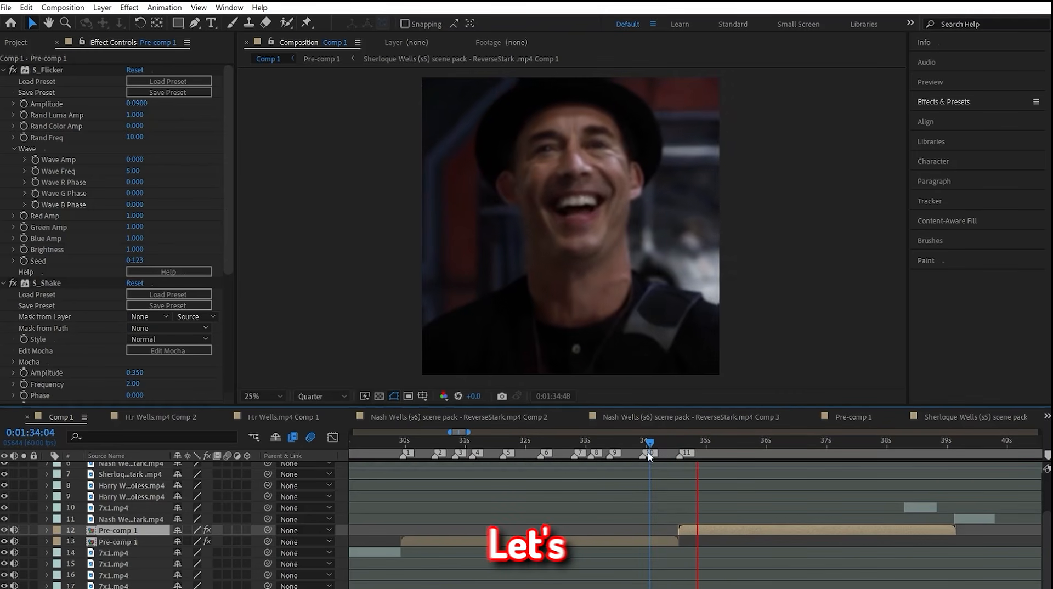
pyautogui.moveTo(70, 515); pyautogui.dragTo(112, 369)
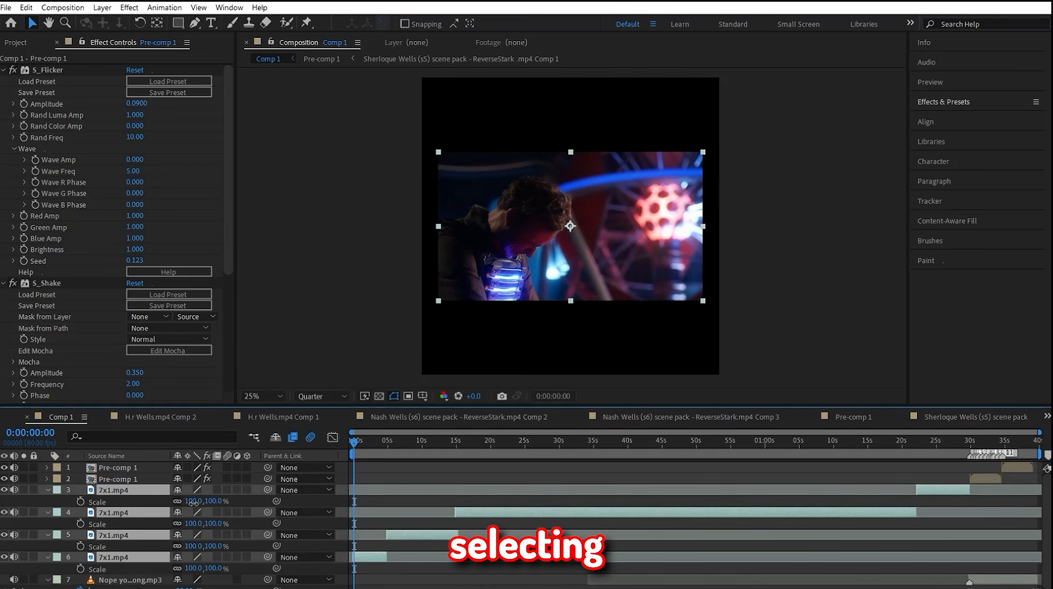
# Step: Enable frame blending and motion blur on all the 7x1.mp4 intro clips
pyautogui.moveTo(193, 501); pyautogui.dragTo(402, 485)
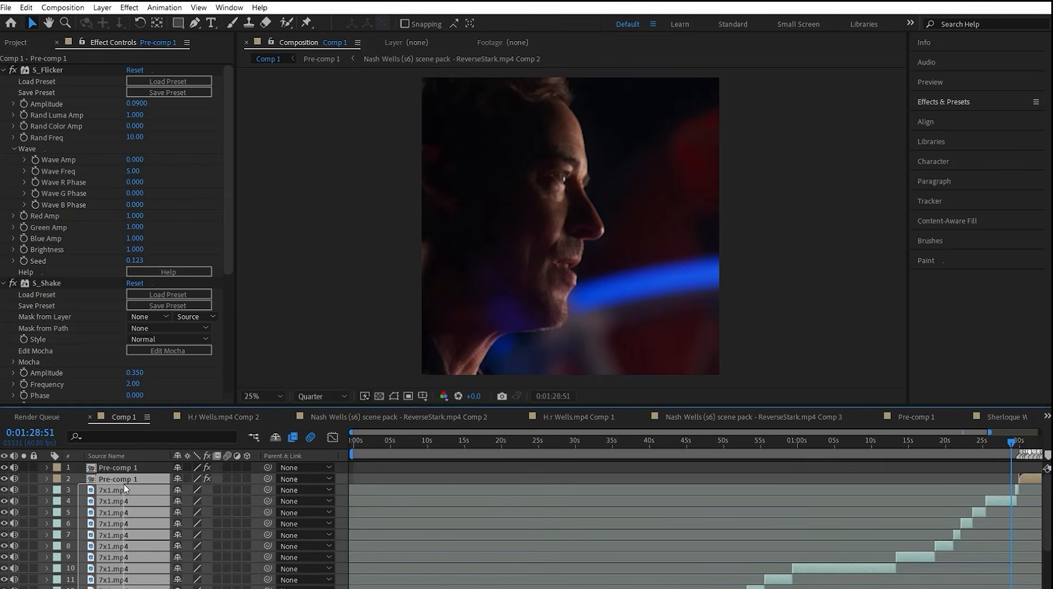
pyautogui.click(217, 490)
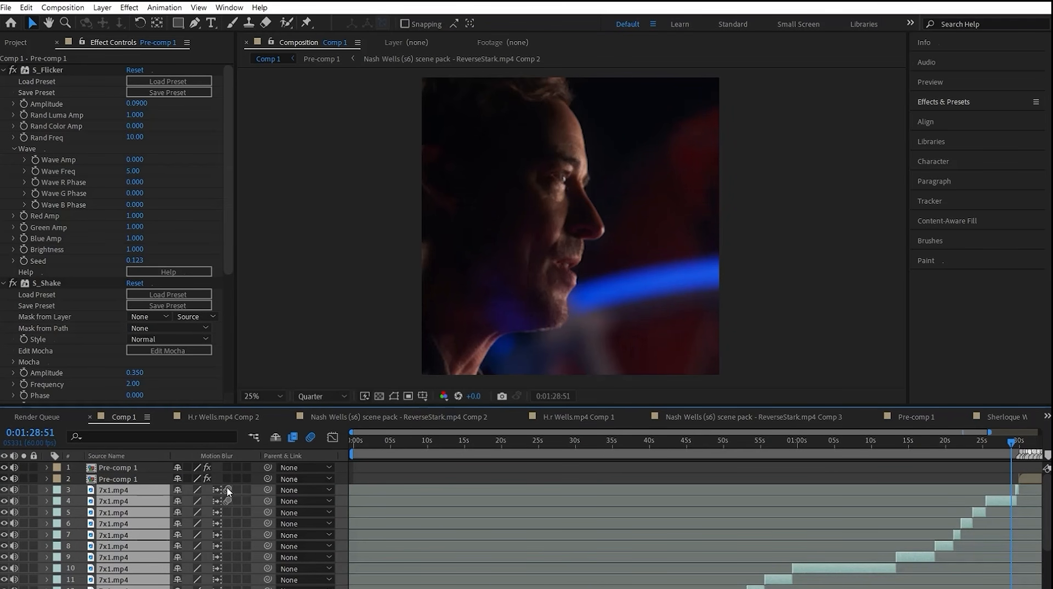
pyautogui.click(226, 488)
# Step: Split the adjoining 7x1.mp4 intro clips two frames before and two frames after their cut at 0:00:40:24
pyautogui.moveTo(433, 454); pyautogui.dragTo(425, 433)
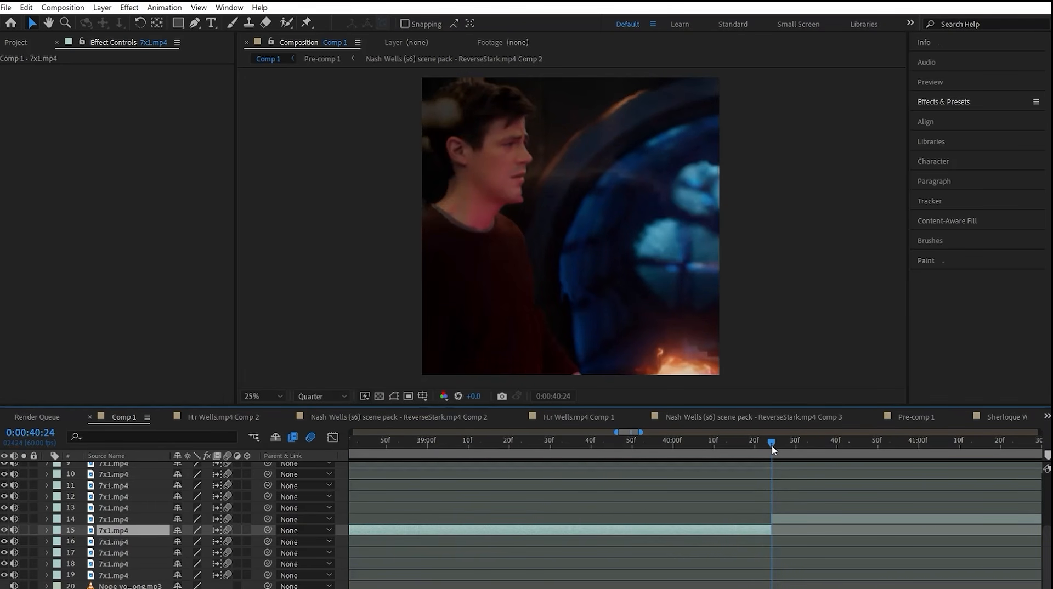
pyautogui.moveTo(766, 451); pyautogui.dragTo(781, 455)
pyautogui.hotkey('ctrl', 'shift', 'd')
pyautogui.rightClick(772, 497)
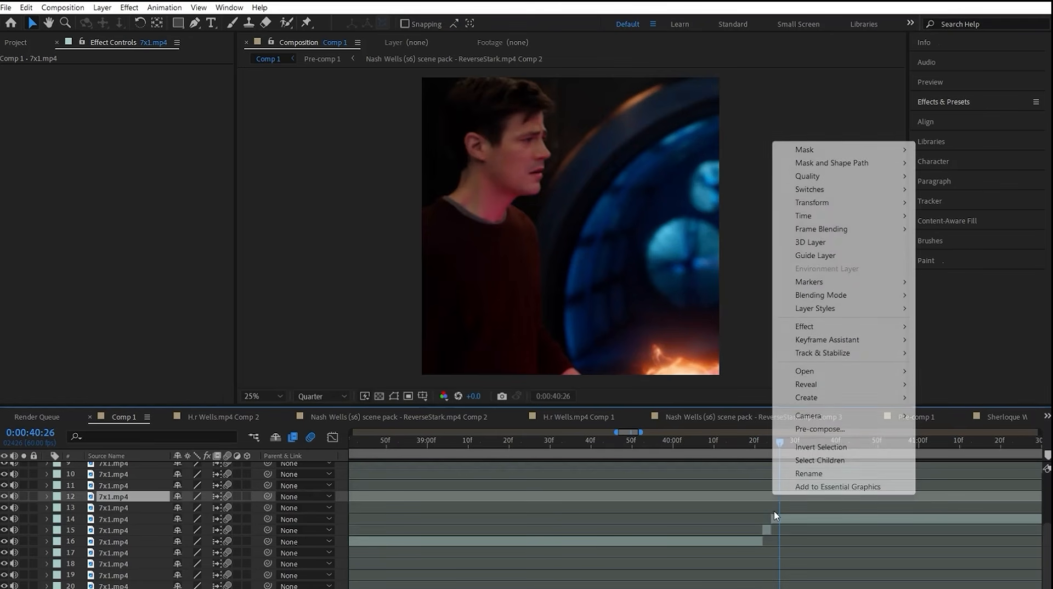
pyautogui.click(782, 522)
pyautogui.hotkey('ctrl', 'shift', 'd')
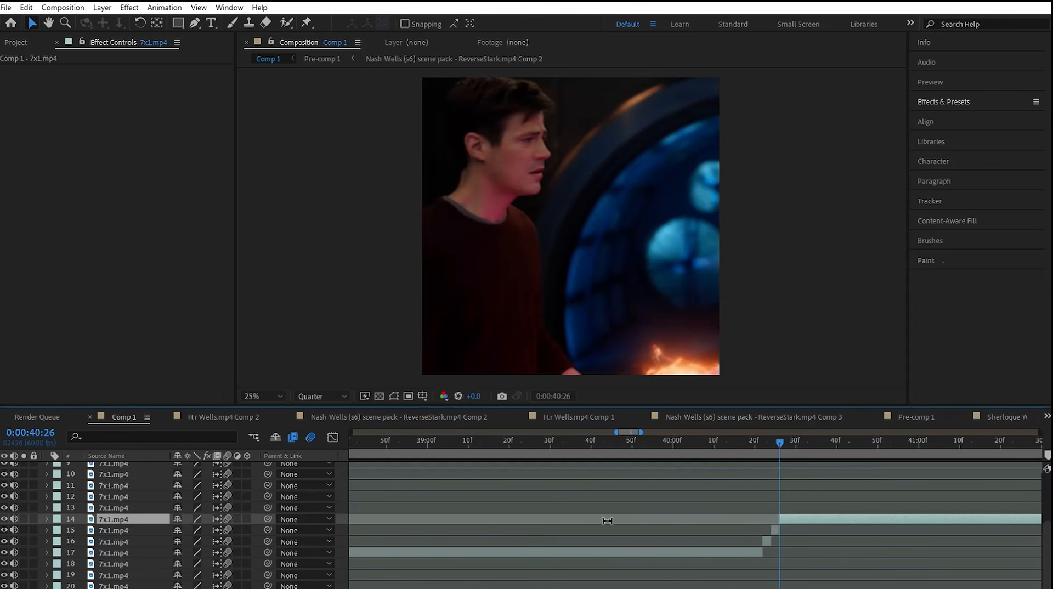
# Step: Turn off frame blending on the two short 7x1.mp4 pieces on either side of the cut at 0:00:40:24
pyautogui.moveTo(74, 531); pyautogui.dragTo(84, 541)
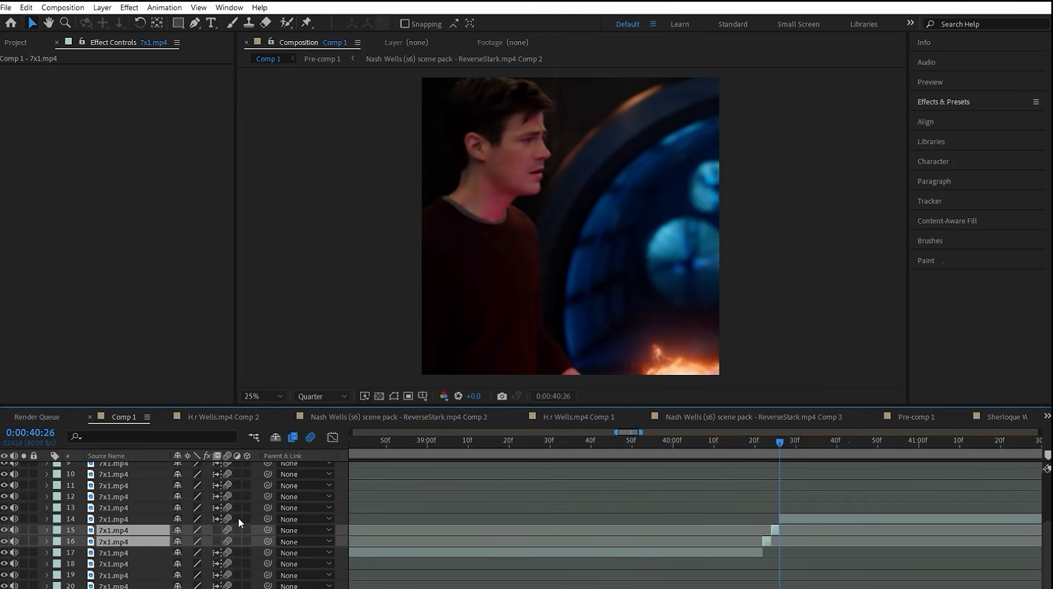
pyautogui.moveTo(759, 451)
pyautogui.mouseDown()
pyautogui.moveTo(743, 454)
pyautogui.moveTo(756, 454)
pyautogui.mouseUp()
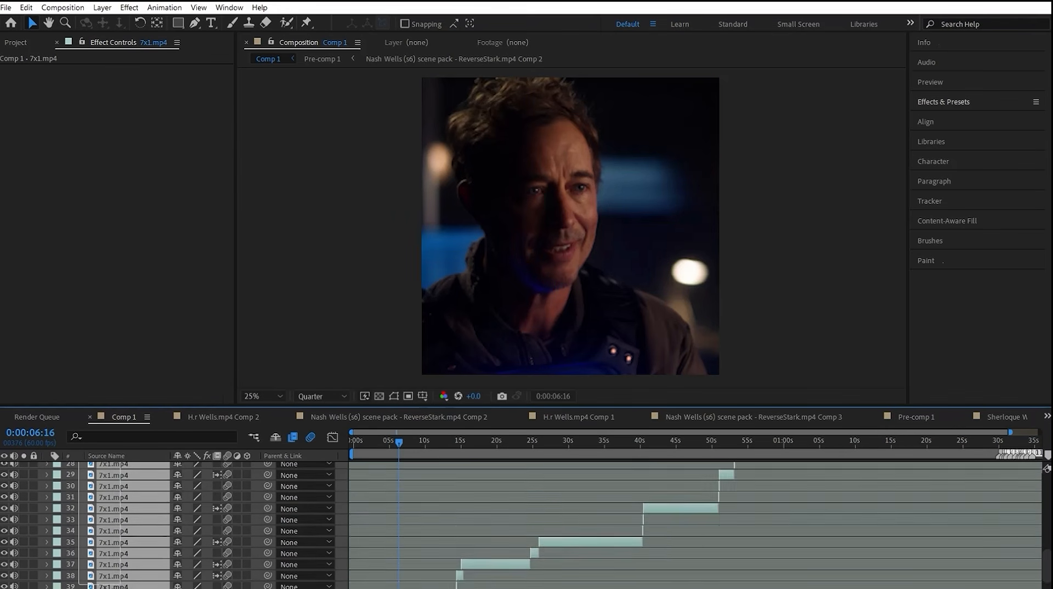
# Step: Pre-compose all the 7x1.mp4 intro clips into one new composition with its duration matched to their time span
pyautogui.keyDown('shift'); pyautogui.click(113, 575); pyautogui.keyUp('shift')
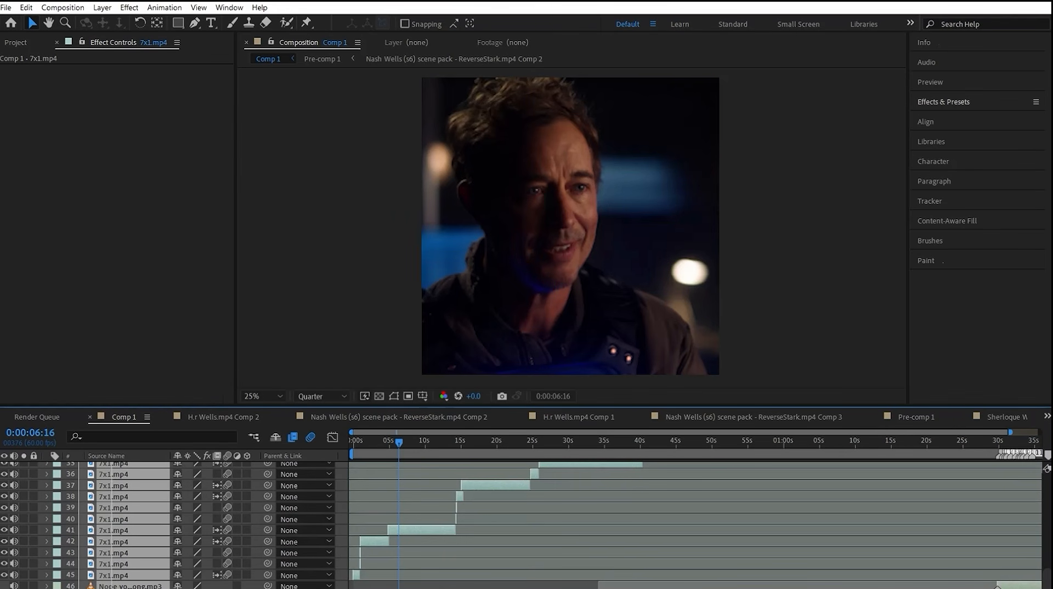
pyautogui.hotkey('ctrl', 'shift', 'c')
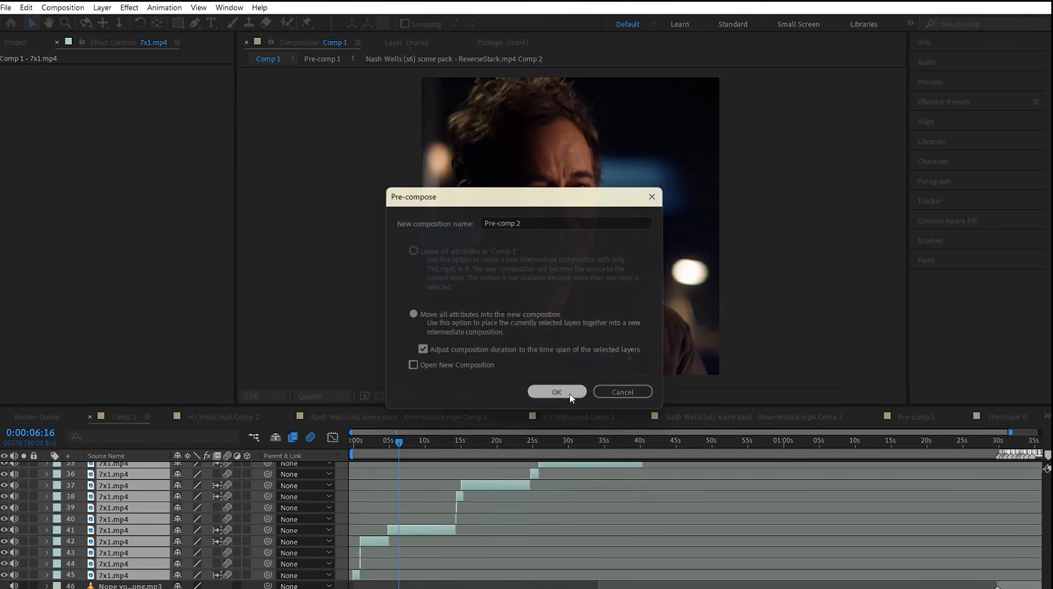
pyautogui.click(566, 391)
pyautogui.moveTo(696, 452); pyautogui.dragTo(749, 442)
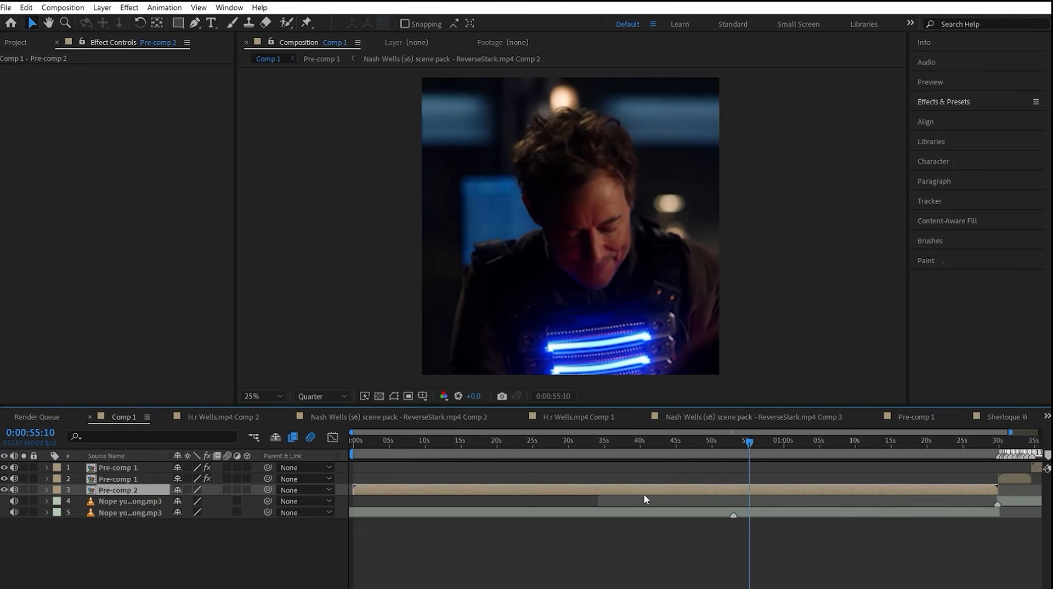
# Step: Open Pre-comp 2 and render it through the render queue as an MP3 audio file
pyautogui.doubleClick(645, 280)
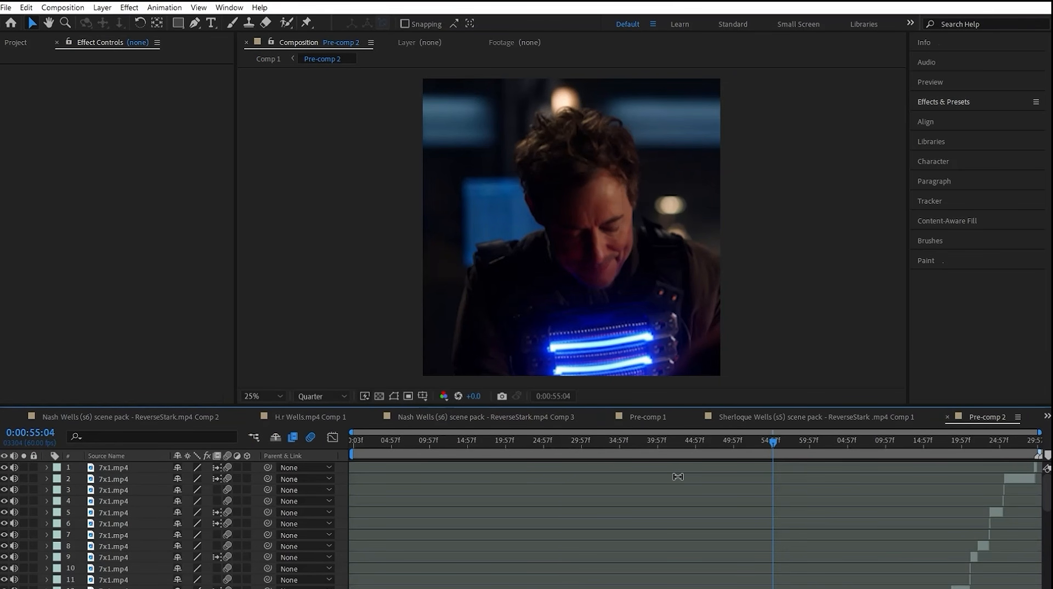
pyautogui.hotkey('ctrl', 'm')
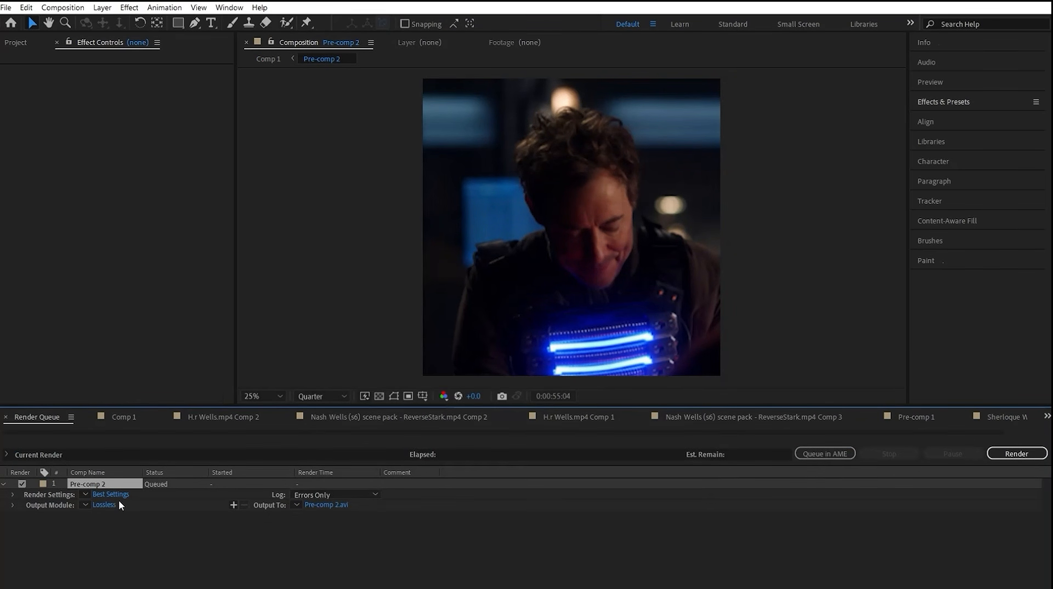
pyautogui.click(102, 505)
pyautogui.click(432, 148)
pyautogui.click(477, 237)
pyautogui.click(615, 511)
pyautogui.click(1016, 455)
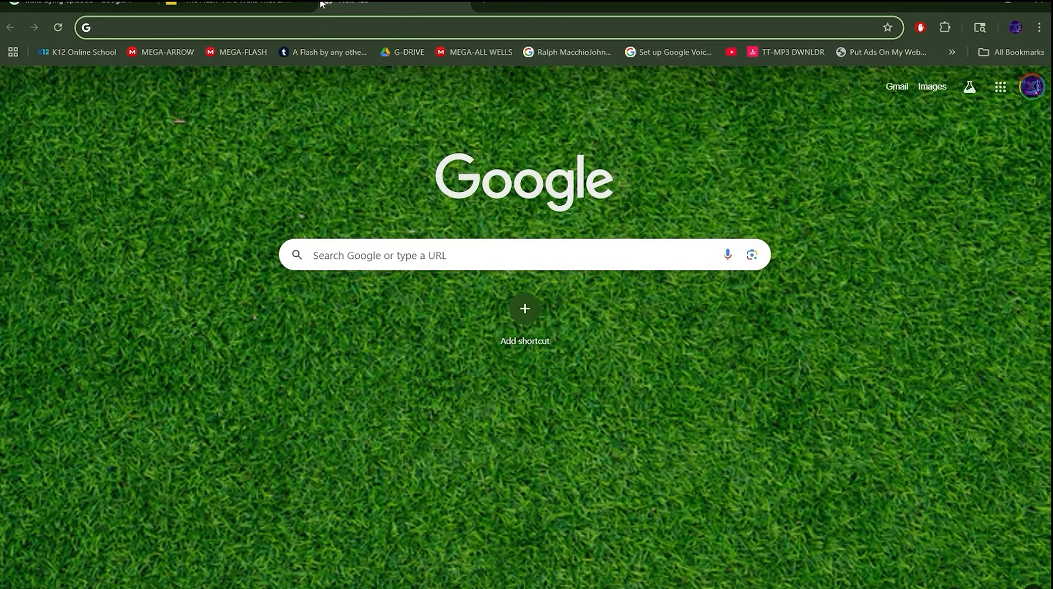
# Step: Switch to the browser, open vocalremover.org and upload the rendered Pre-comp 2.mp3 for vocal separation
pyautogui.write('vocalremover.org')
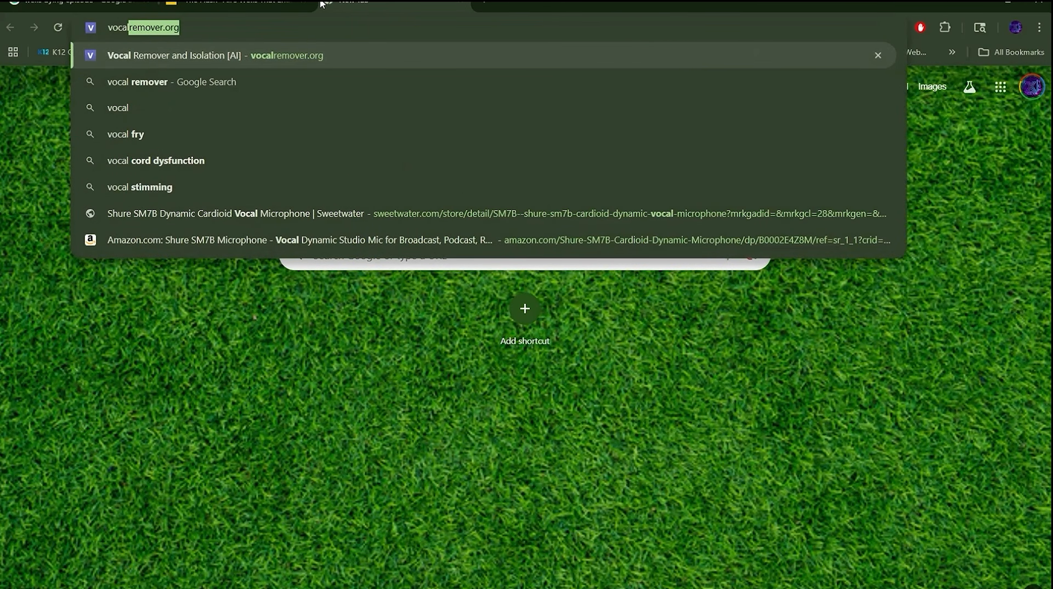
pyautogui.press('Return')
pyautogui.hotkey('alt', 'Tab')
pyautogui.moveTo(788, 536); pyautogui.dragTo(382, 334)
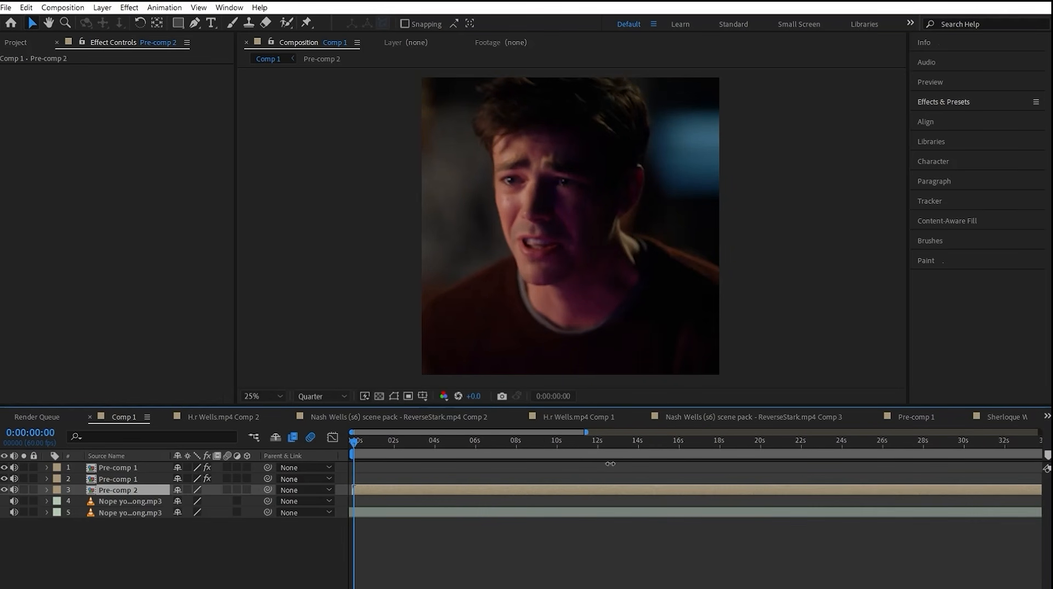
pyautogui.moveTo(610, 464); pyautogui.dragTo(1040, 473)
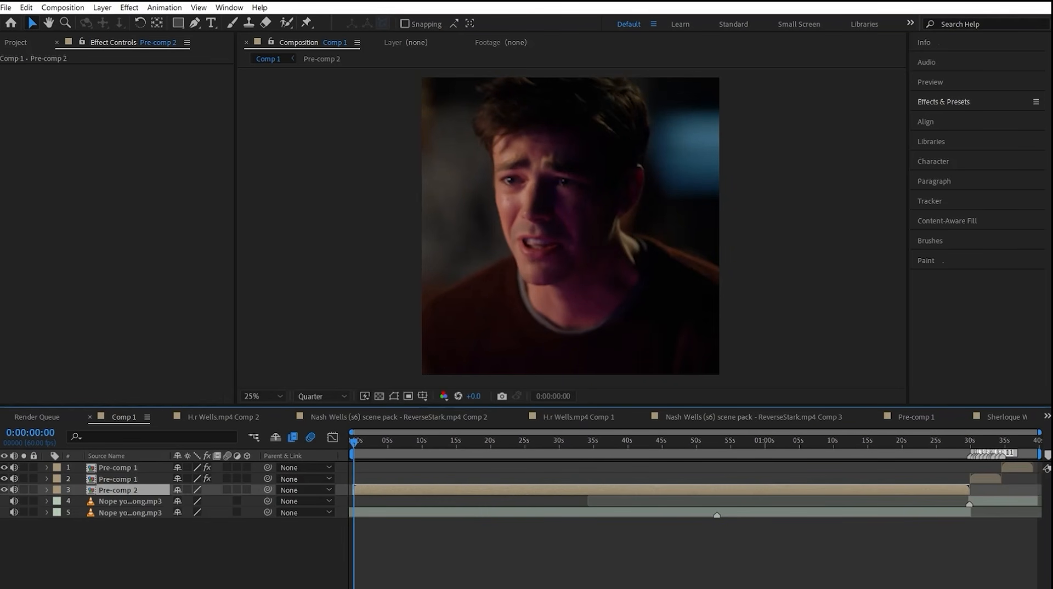
# Step: Save the After Effects project and add a text layer reading "HOW CAN I BE THE FLASH" above Pre-comp 2
pyautogui.click(901, 532)
pyautogui.hotkey('ctrl', 's')
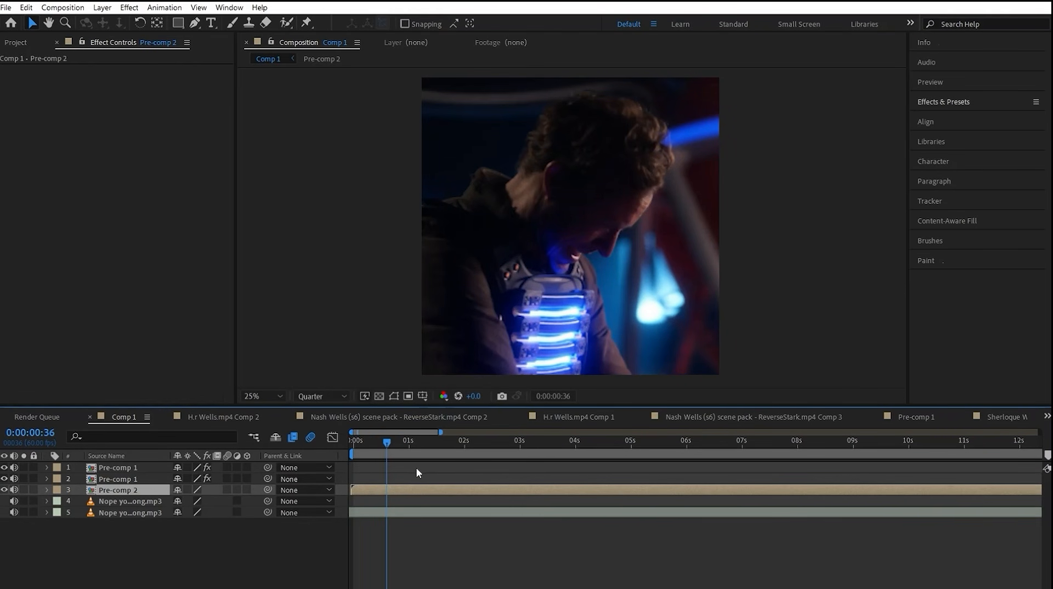
pyautogui.hotkey('ctrl', 'alt', 'shift', 't')
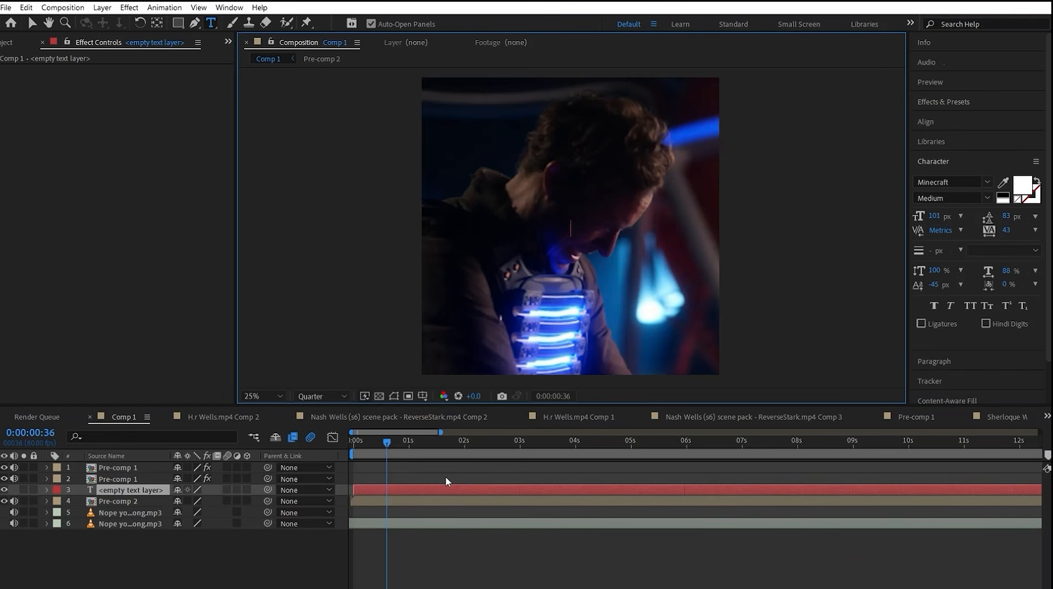
pyautogui.click(479, 567)
pyautogui.click(386, 453)
pyautogui.press('capslock')
pyautogui.press('capslock')
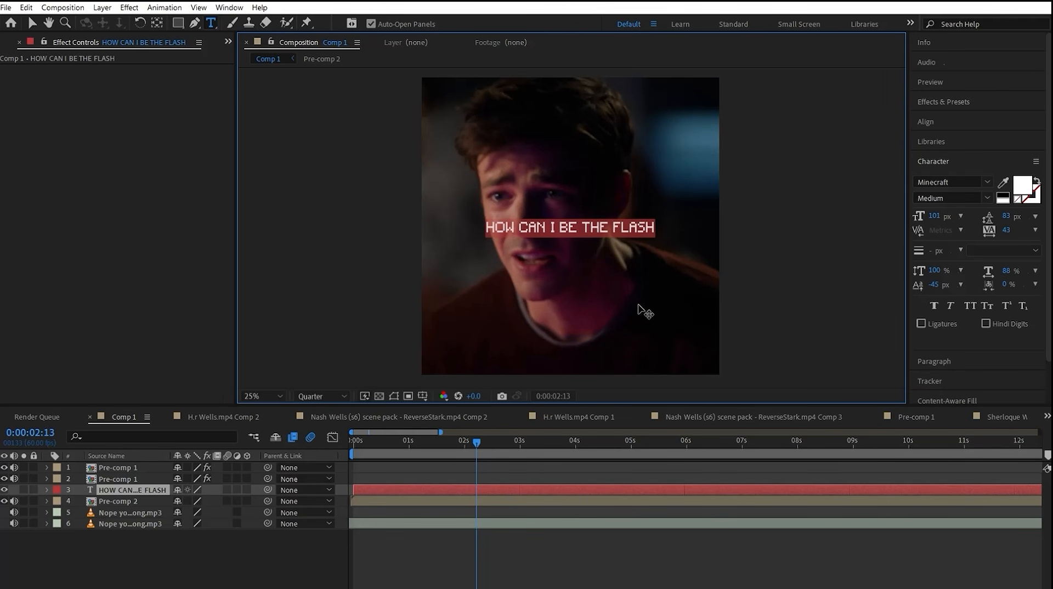
# Step: Set the title's font to Arial Bold, its horizontal scale to 100% and its tracking to -7
pyautogui.click(987, 182)
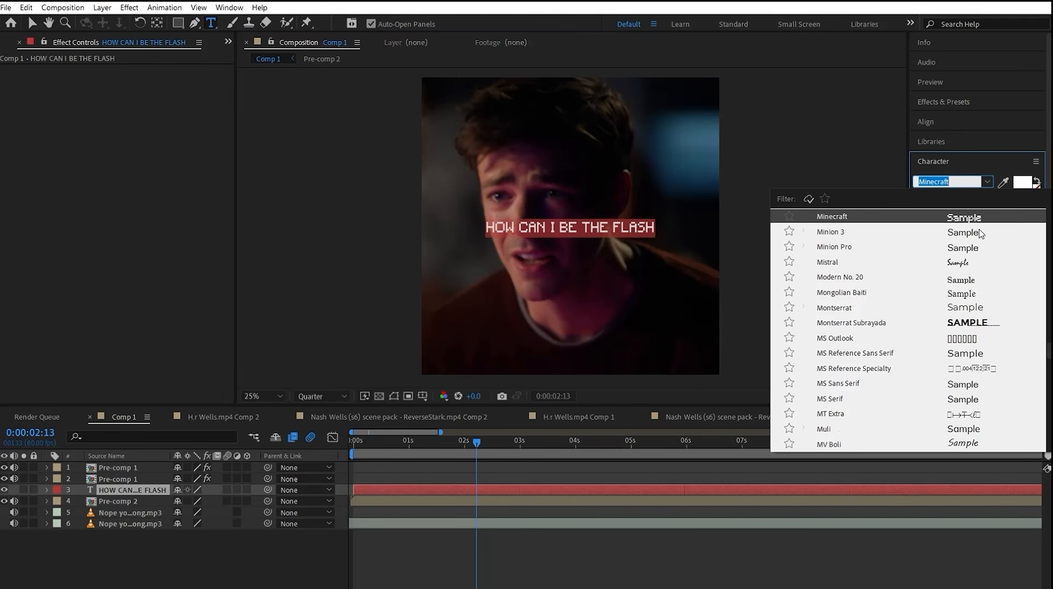
pyautogui.write('arial')
pyautogui.click(937, 311)
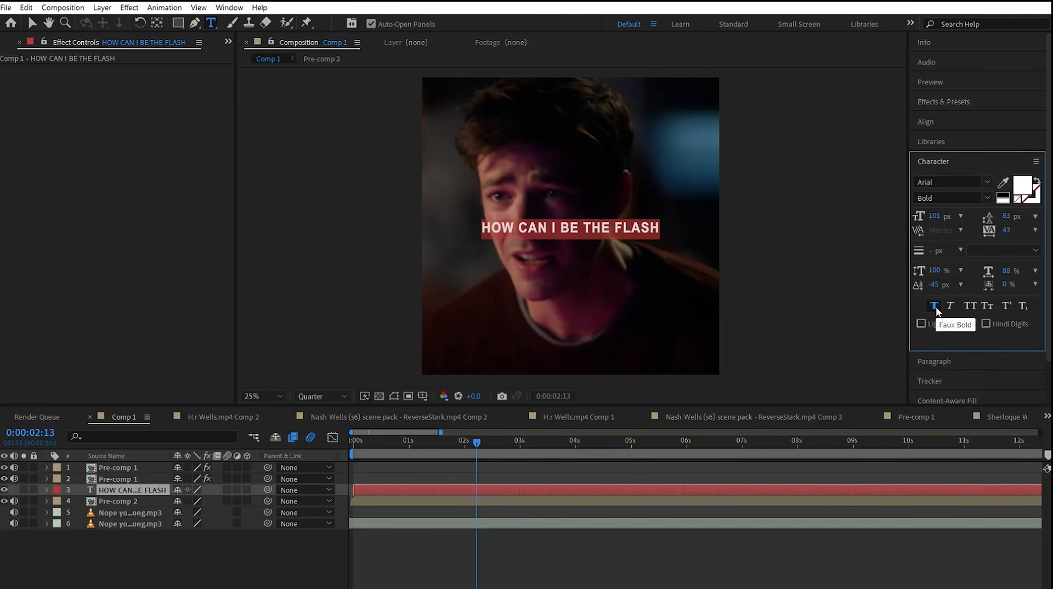
pyautogui.click(936, 307)
pyautogui.click(1019, 271)
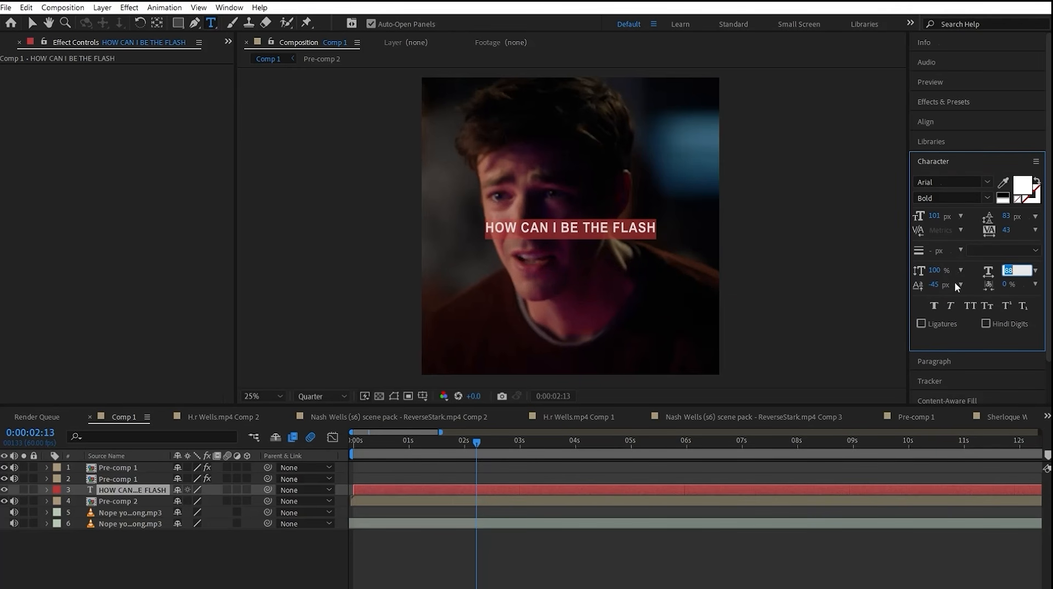
pyautogui.write('100')
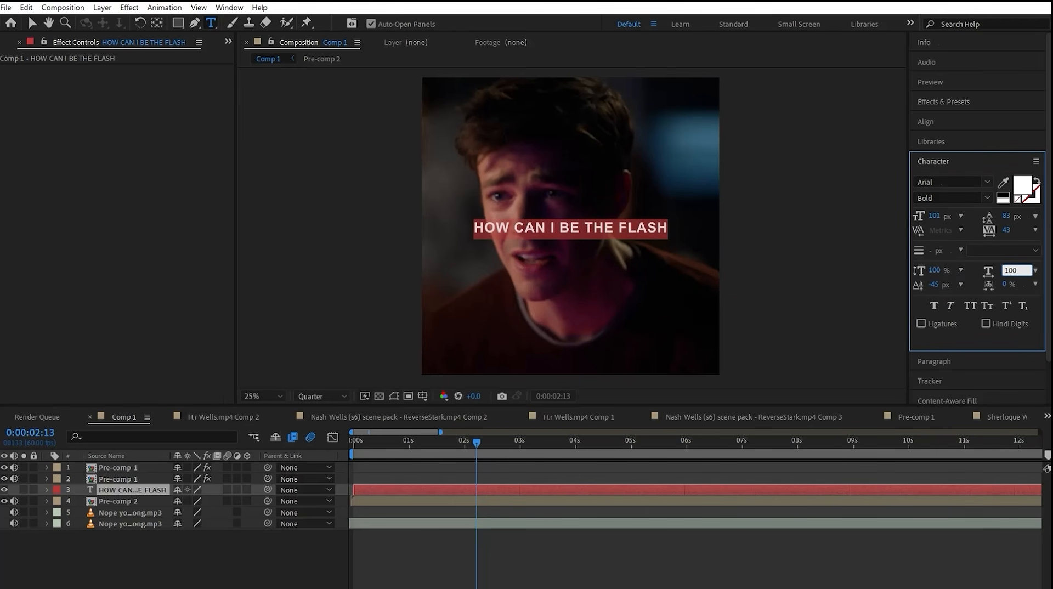
pyautogui.press('Return')
pyautogui.moveTo(1005, 229); pyautogui.dragTo(985, 243)
# Step: Trim the title layer so it starts at 0:00:00:57 and ends at about 0:00:05:10
pyautogui.click(406, 451)
pyautogui.hotkey('ctrl', 'shift', 'd')
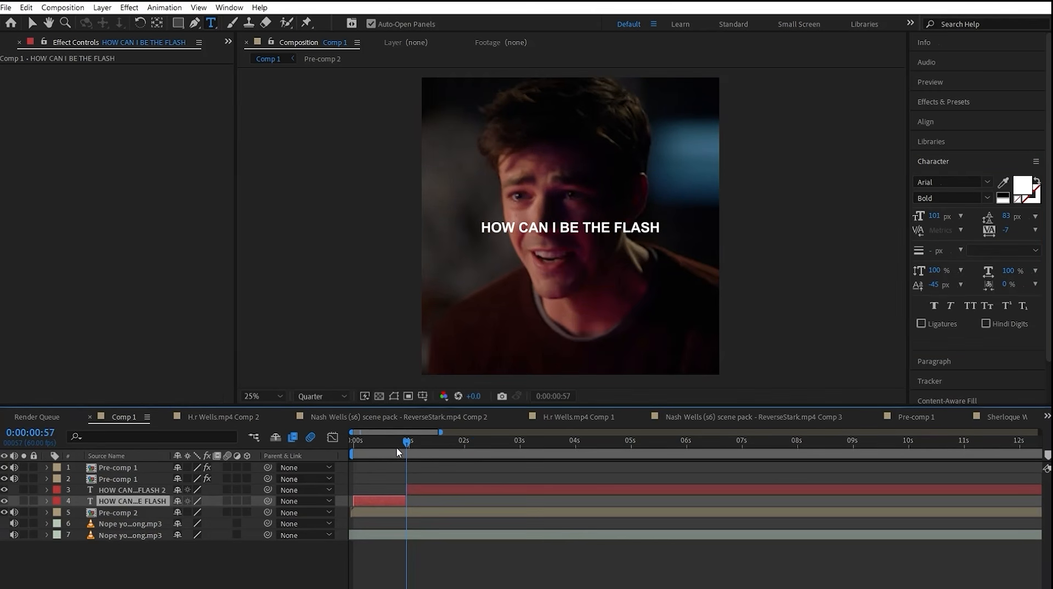
pyautogui.press('Delete')
pyautogui.click(399, 451)
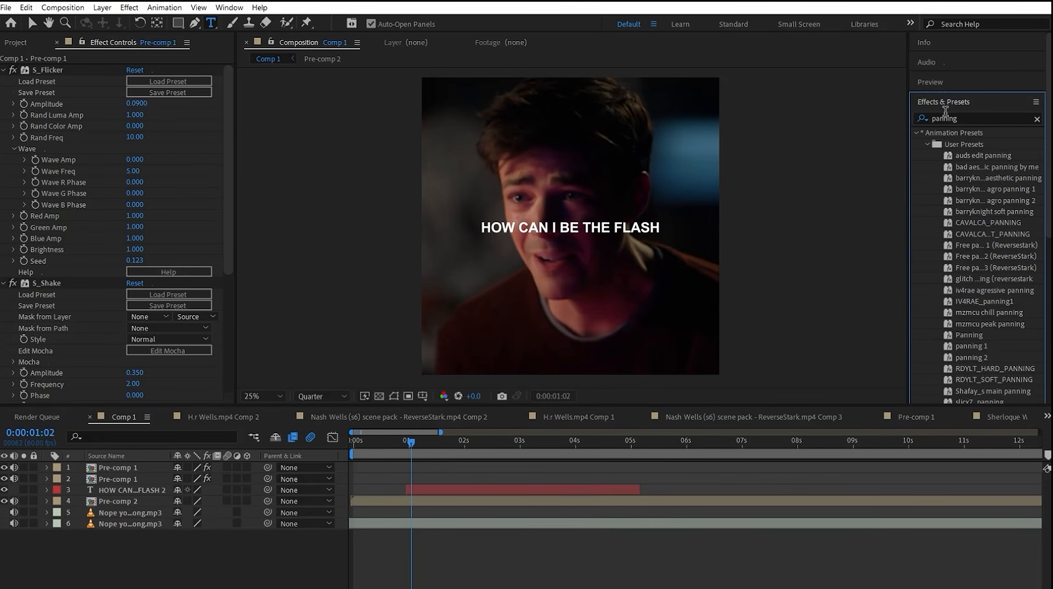
# Step: Apply Deep Glow to the title with Unmult enabled, and set its exposure to 0.65 and radius to 1052
pyautogui.doubleClick(941, 117)
pyautogui.write('deep')
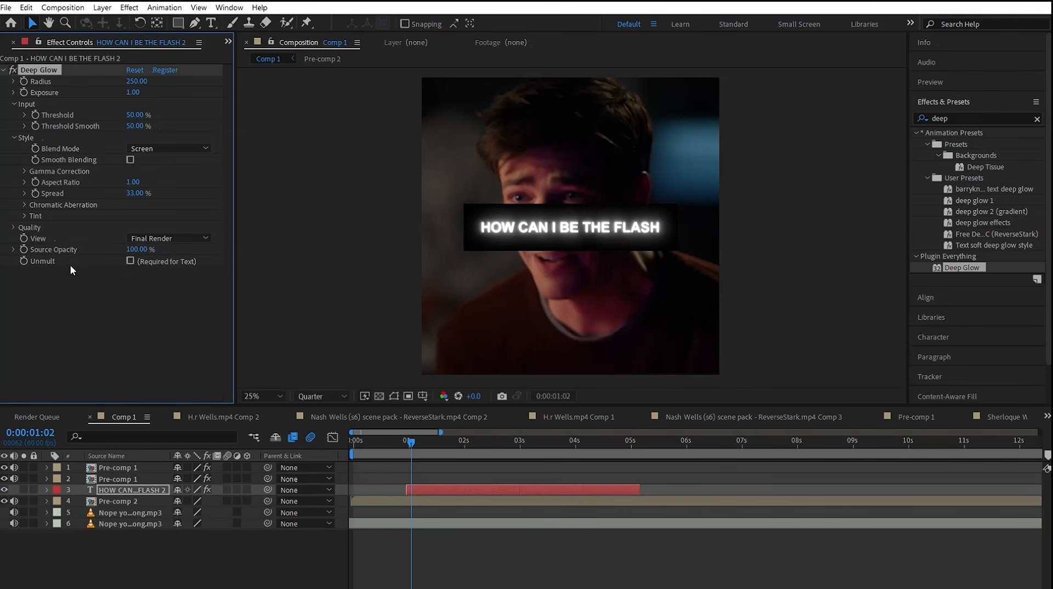
pyautogui.click(127, 260)
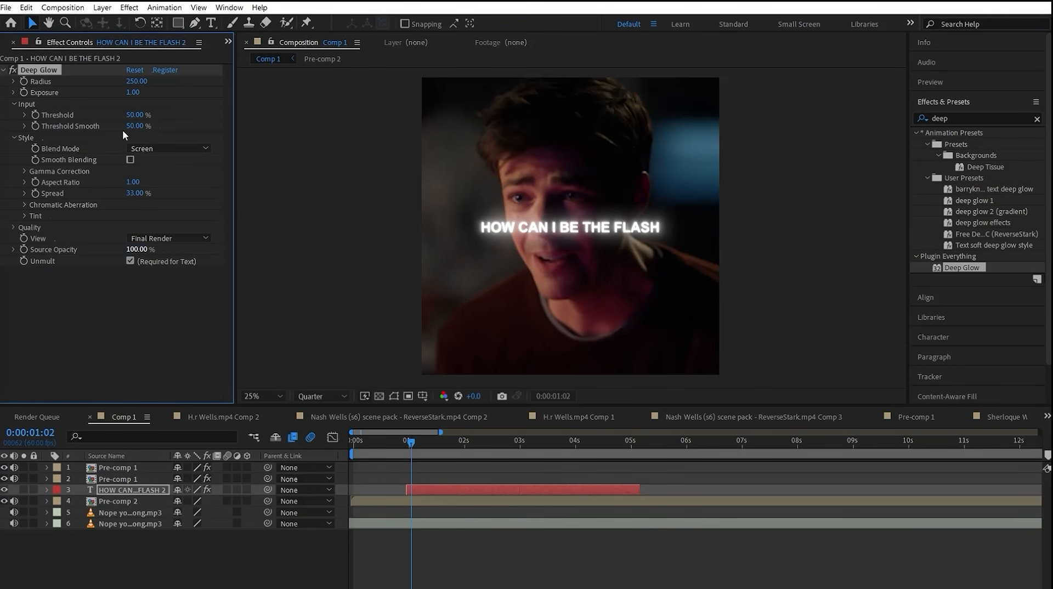
pyautogui.click(137, 92)
pyautogui.write('0.65')
pyautogui.press('Return')
pyautogui.moveTo(137, 81); pyautogui.dragTo(568, 240)
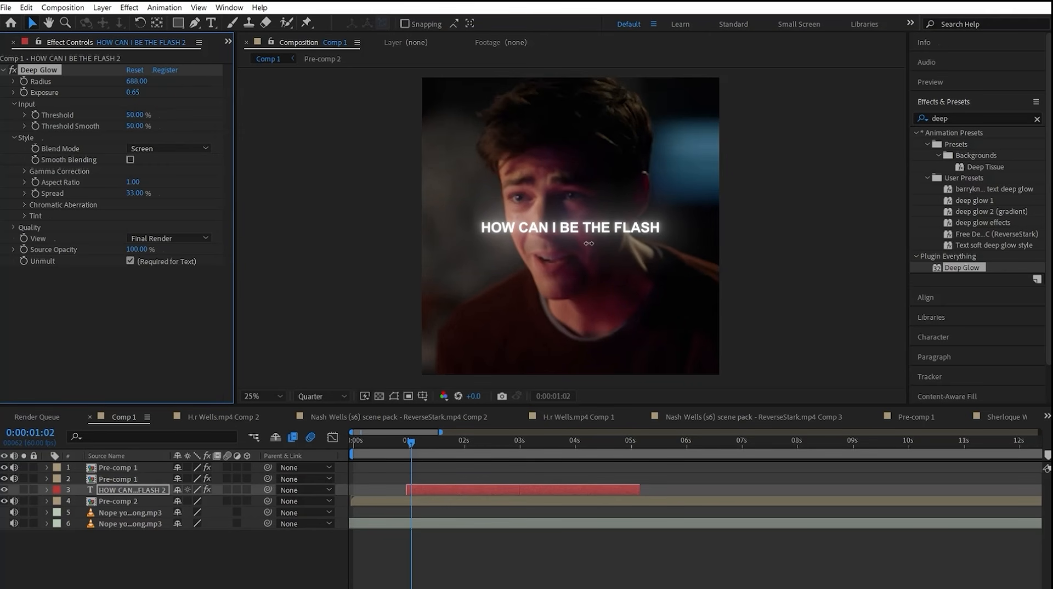
pyautogui.moveTo(741, 273); pyautogui.dragTo(651, 258)
# Step: Apply the BCC Drop Shadow effect to the title text layer
pyautogui.click(962, 119)
pyautogui.write('drop')
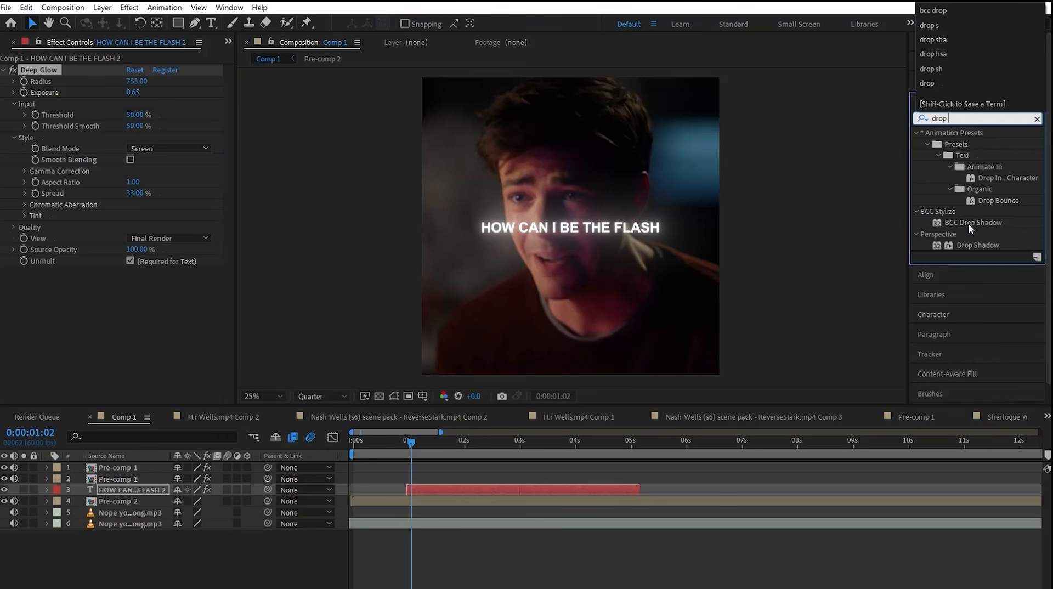
pyautogui.moveTo(968, 223); pyautogui.dragTo(441, 488)
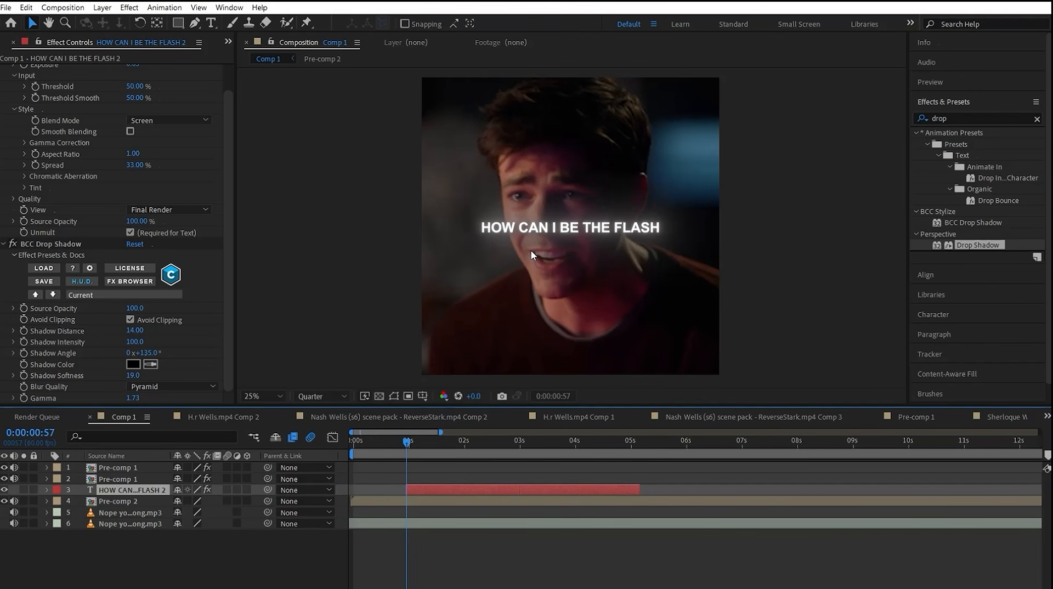
# Step: Add a tracking animator to the title and keyframe its tracking amount from 0 at 0:00:00:57 to 15 at 0:00:05:10
pyautogui.click(46, 489)
pyautogui.click(254, 501)
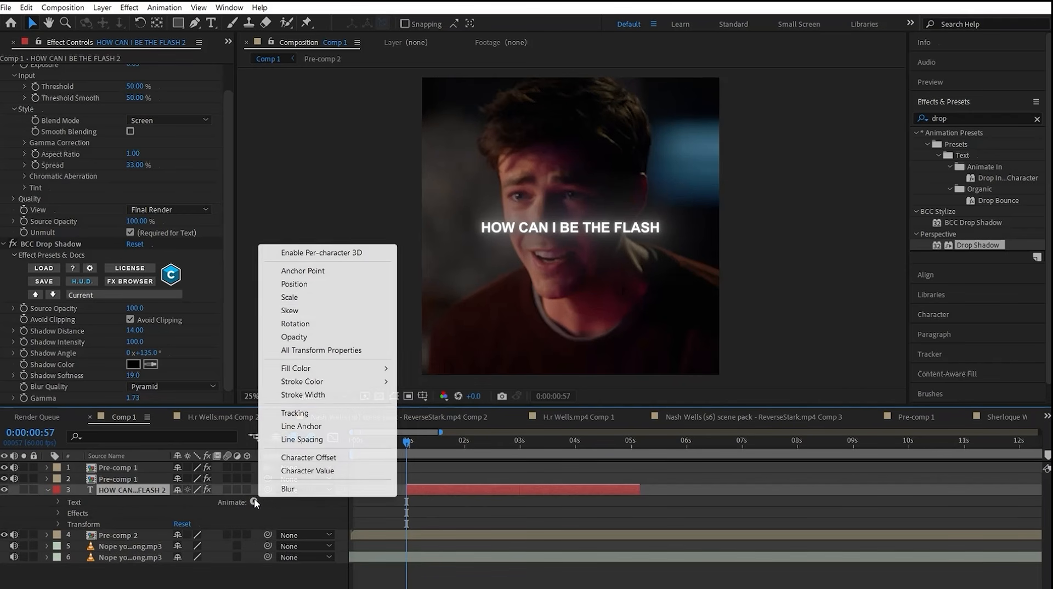
pyautogui.click(294, 412)
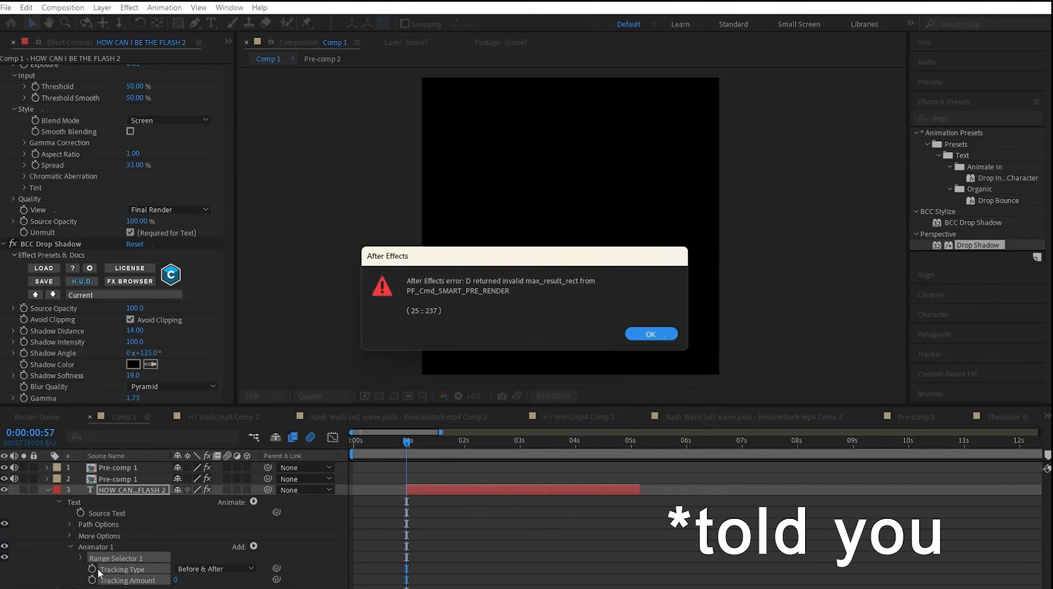
pyautogui.press('Return')
pyautogui.moveTo(619, 438); pyautogui.dragTo(640, 439)
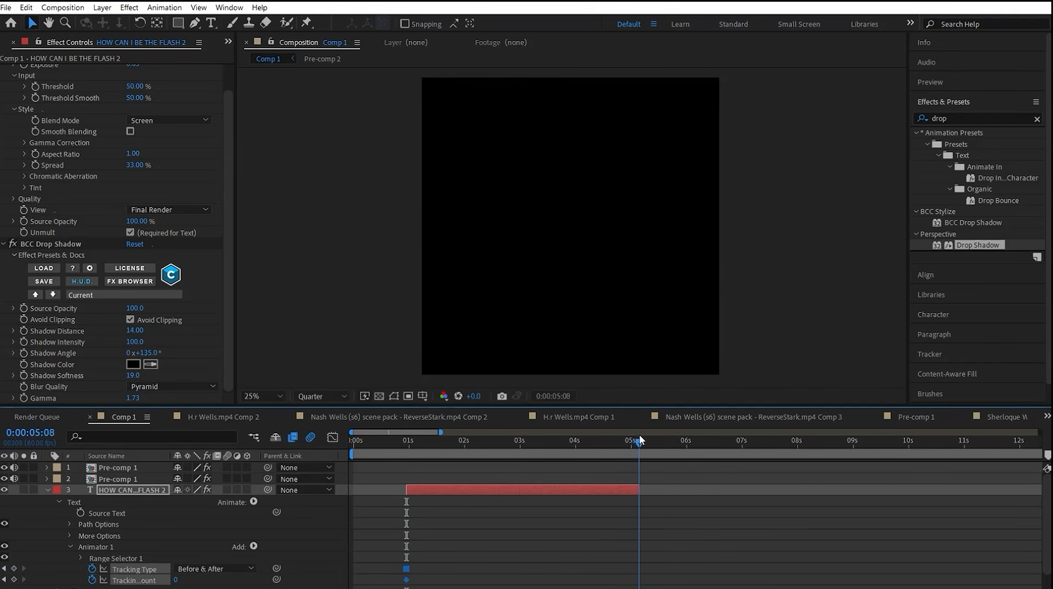
pyautogui.click(177, 580)
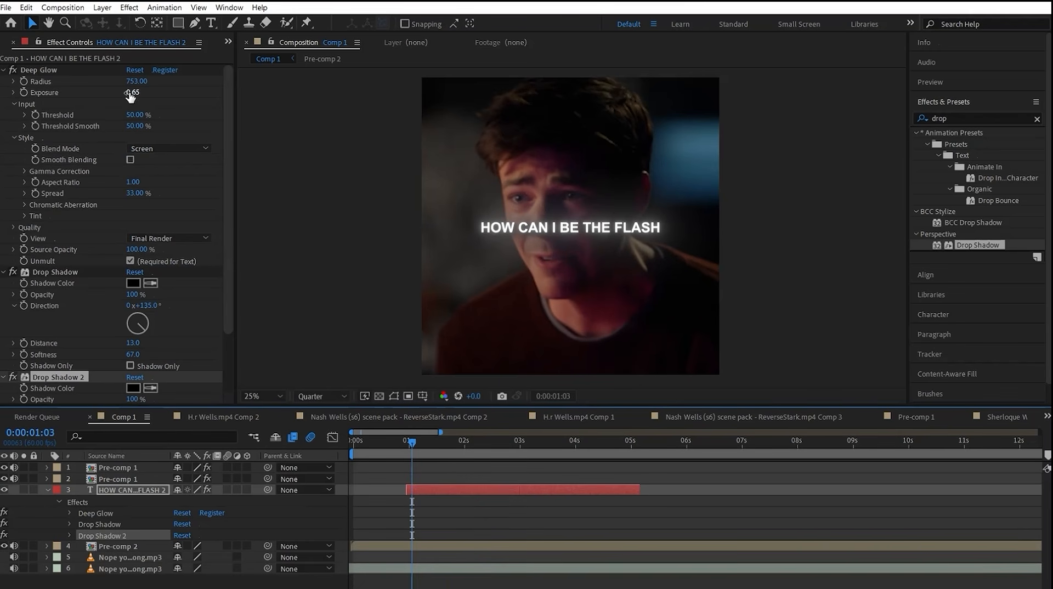
# Step: Set the title's Deep Glow exposure to 0.62, its character tracking to 74 and its font size to 87 px
pyautogui.moveTo(132, 93); pyautogui.dragTo(134, 93)
pyautogui.moveTo(134, 94); pyautogui.dragTo(141, 93)
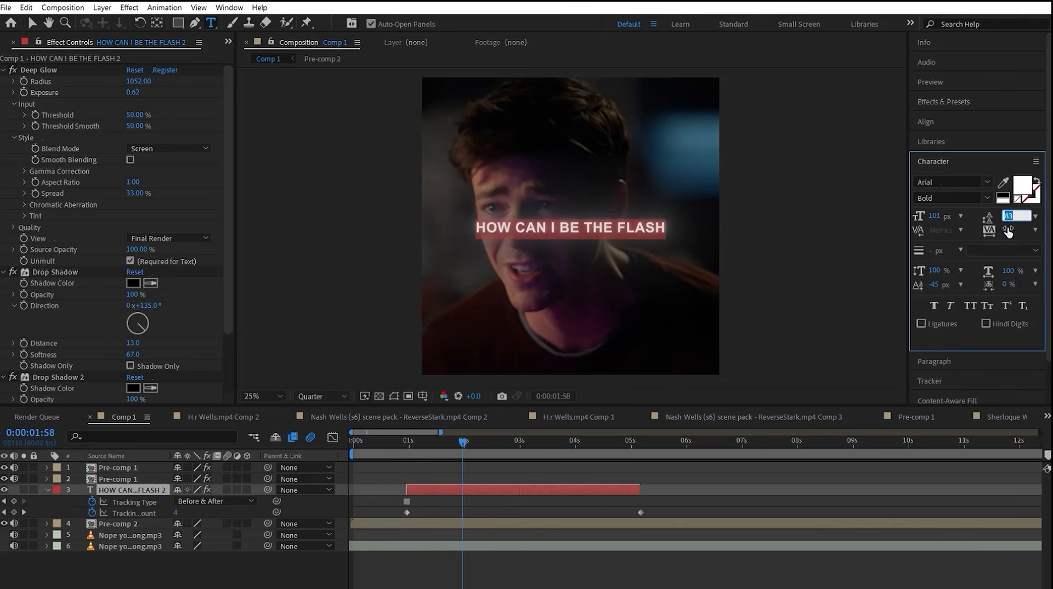
pyautogui.moveTo(1008, 230); pyautogui.dragTo(1011, 229)
pyautogui.moveTo(932, 216); pyautogui.dragTo(924, 216)
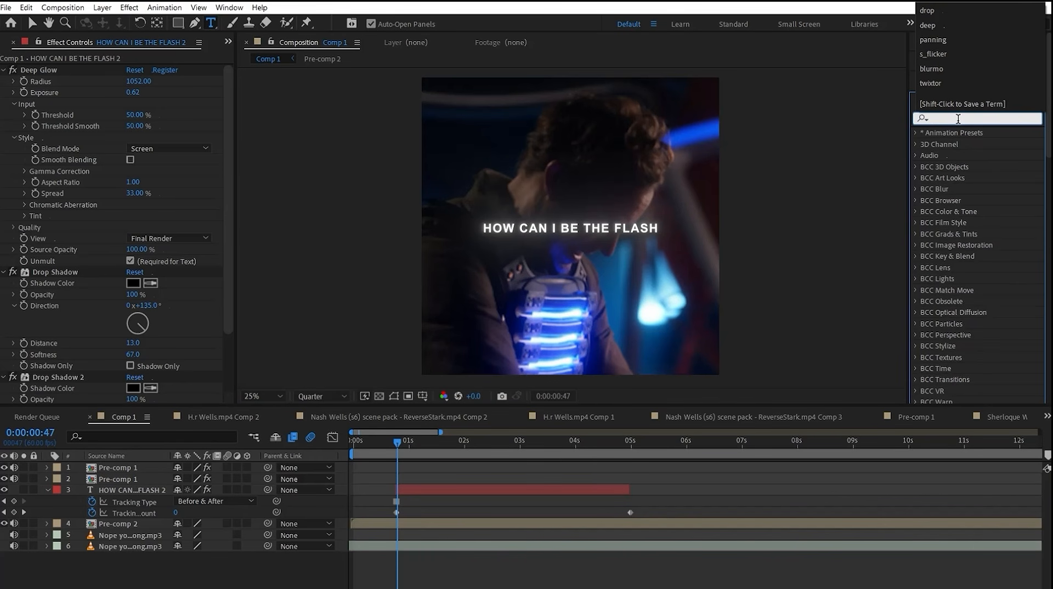
# Step: Apply the Fade Up Words preset at the start of the title layer, near 0:00:00:46, and preview the text animation
pyautogui.write('fade up w')
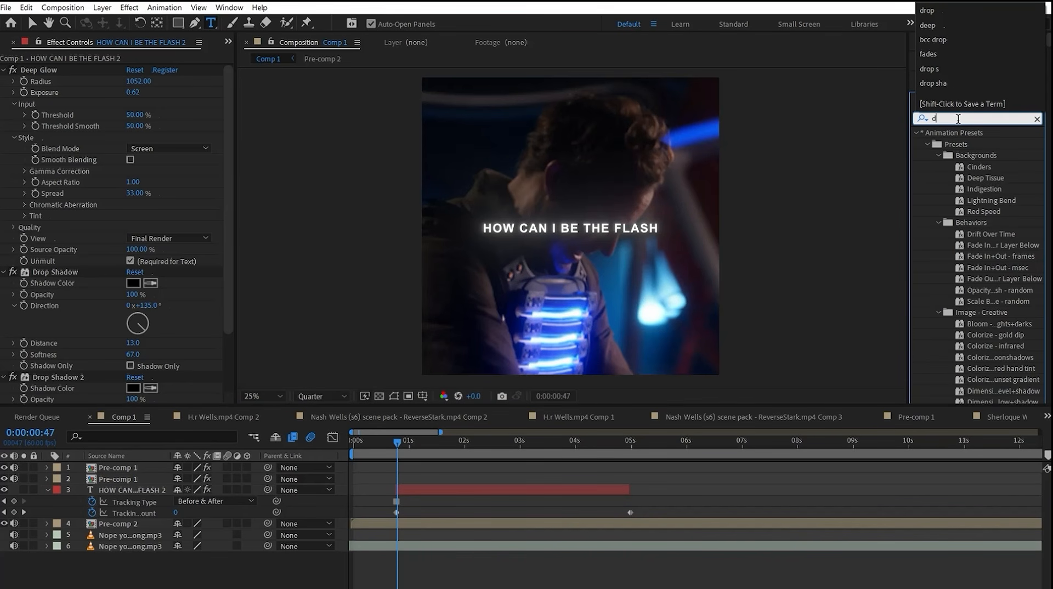
pyautogui.write('ords')
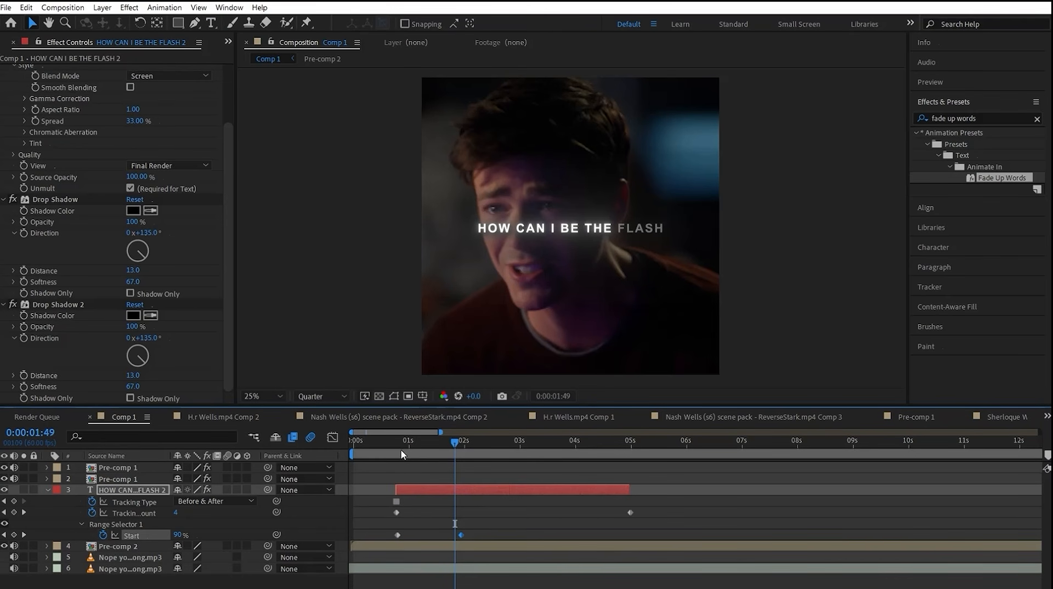
pyautogui.click(396, 453)
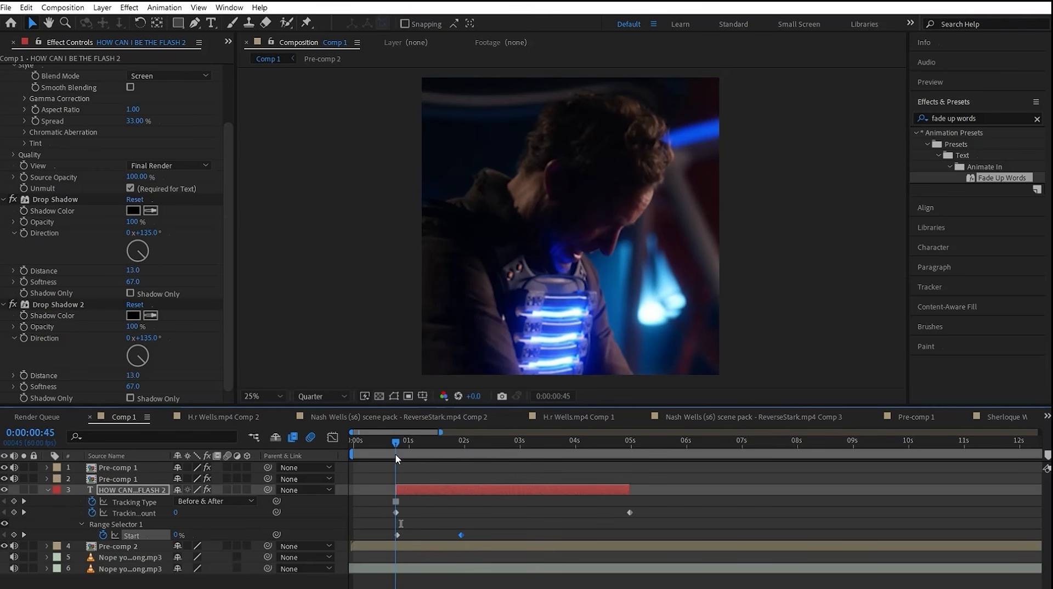
pyautogui.moveTo(434, 532); pyautogui.dragTo(441, 536)
pyautogui.click(475, 533)
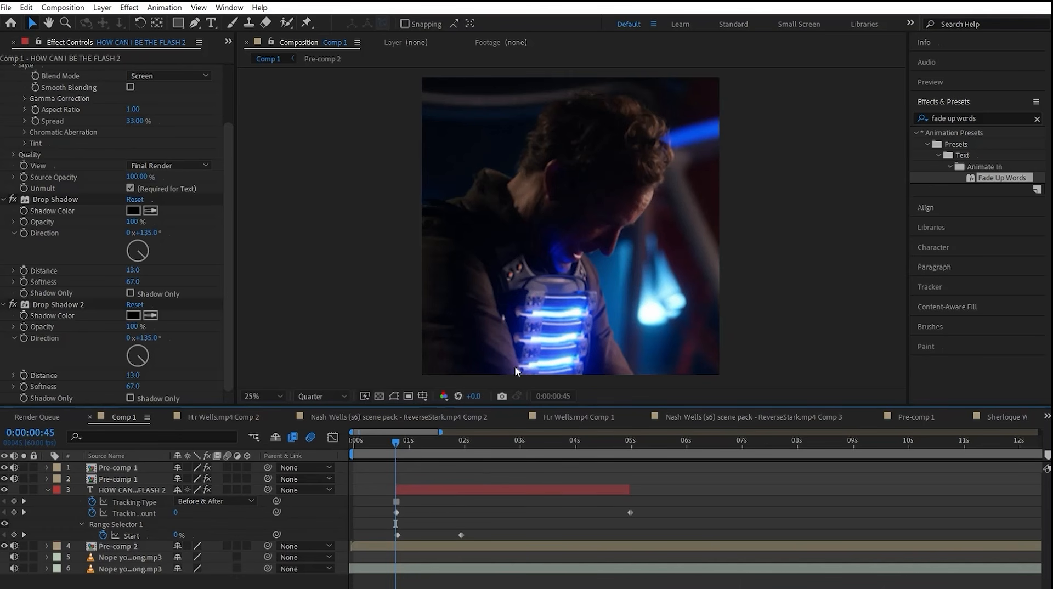
pyautogui.click(463, 455)
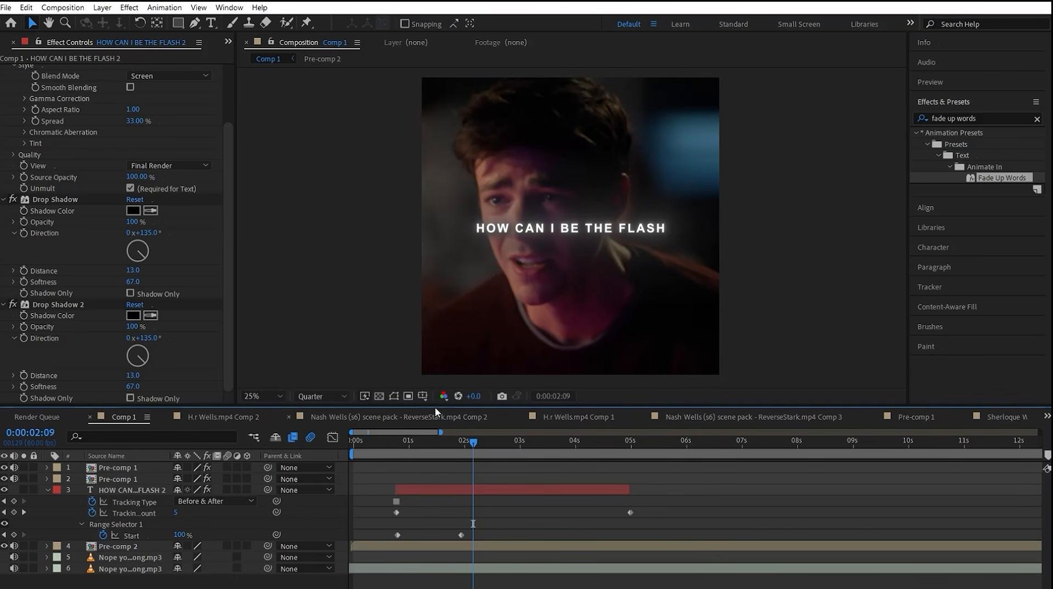
pyautogui.moveTo(464, 456); pyautogui.dragTo(397, 452)
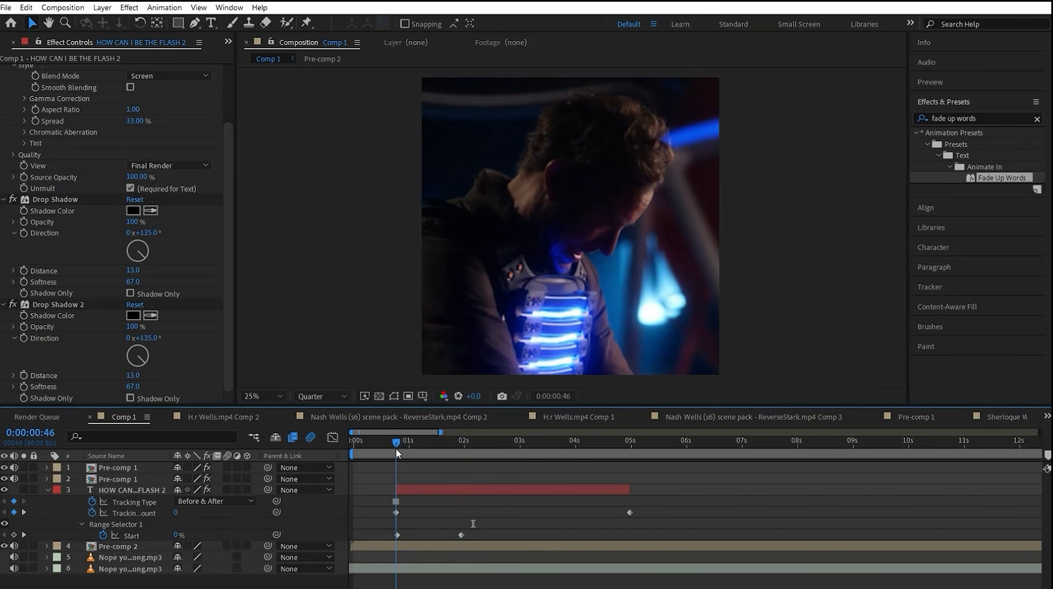
# Step: Align the first Start keyframe of the word fade-in with the title layer's beginning and scrub through the animation
pyautogui.click(397, 535)
pyautogui.moveTo(398, 540); pyautogui.dragTo(397, 540)
pyautogui.moveTo(433, 447); pyautogui.dragTo(462, 446)
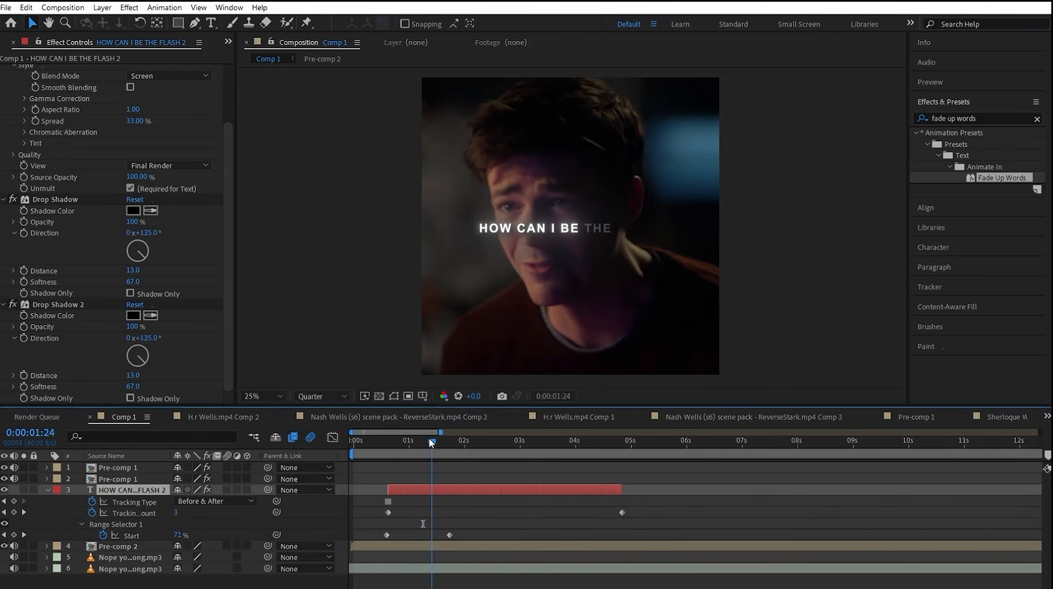
pyautogui.moveTo(429, 445); pyautogui.dragTo(416, 447)
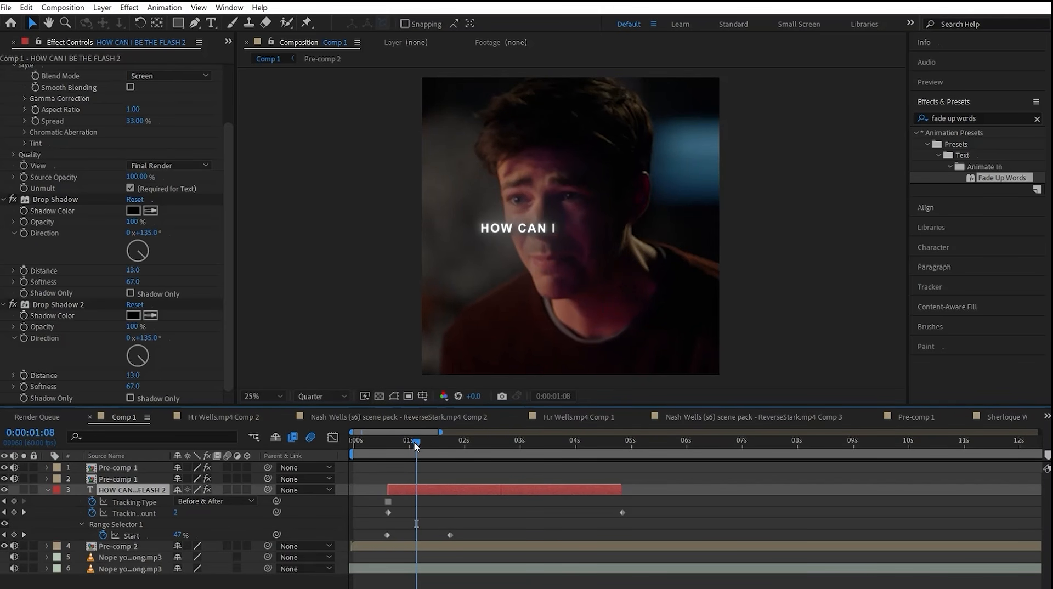
# Step: Try extra Start keyframes on the title at 0:00:01:09 and 0:00:01:28 to hold the words, and preview the timing
pyautogui.moveTo(416, 445); pyautogui.dragTo(417, 448)
pyautogui.click(15, 535)
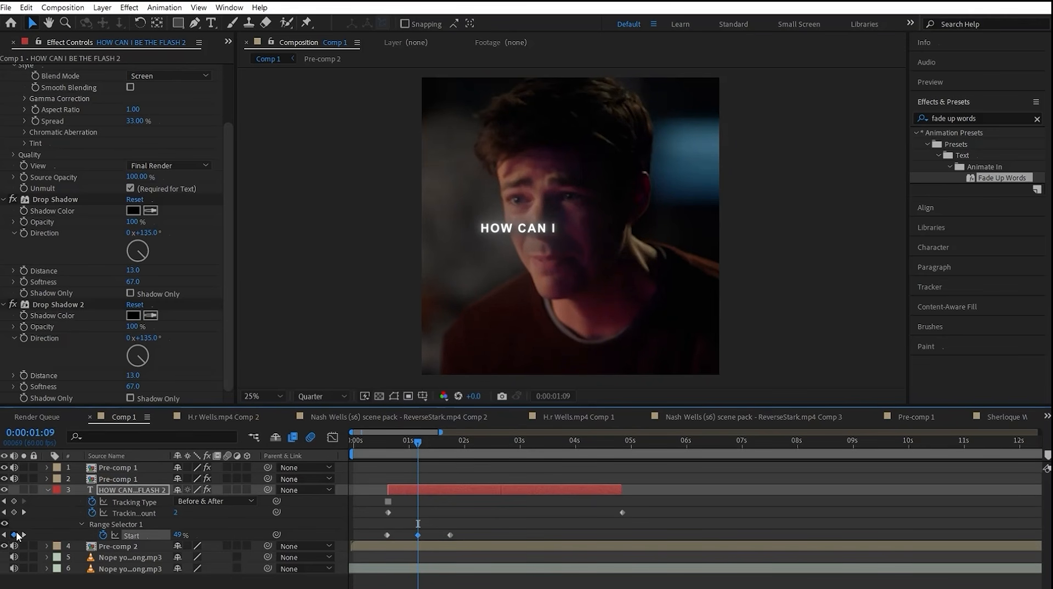
pyautogui.moveTo(420, 454); pyautogui.dragTo(435, 449)
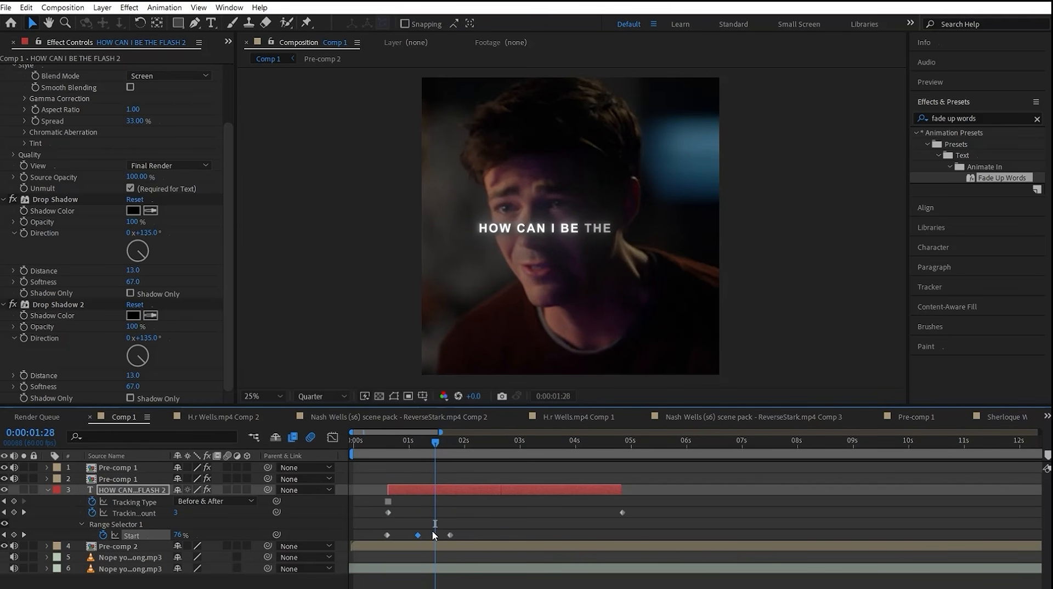
pyautogui.hotkey('ctrl', 'v')
pyautogui.moveTo(434, 440); pyautogui.dragTo(402, 459)
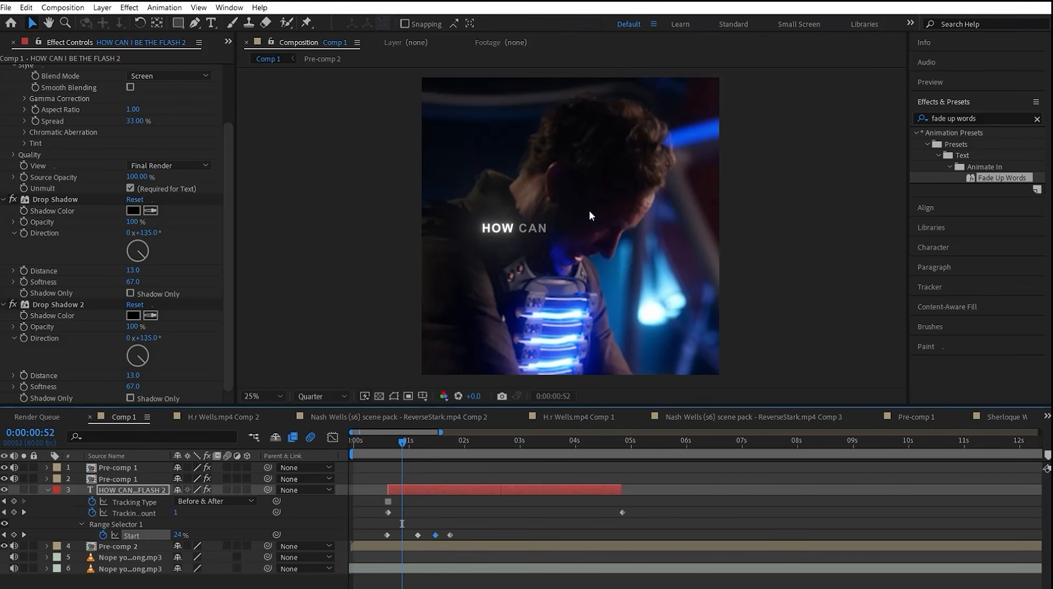
pyautogui.press('space')
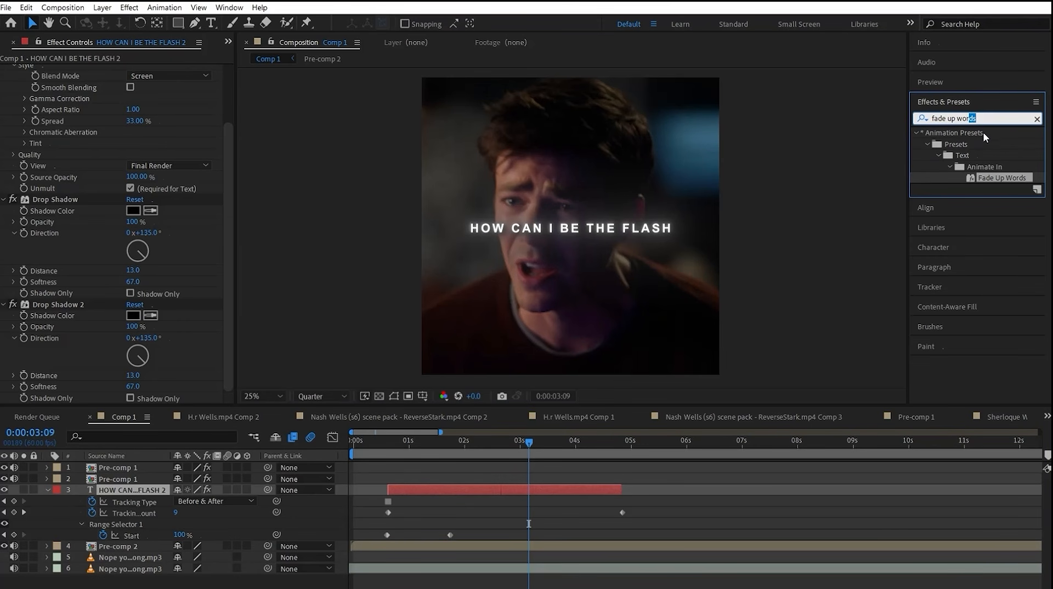
# Step: Search the presets for "fade out" and apply Fade Out Slow to the title layer at 0:00:03:09
pyautogui.moveTo(985, 137); pyautogui.dragTo(953, 122)
pyautogui.write('out')
pyautogui.moveTo(1007, 210); pyautogui.dragTo(560, 485)
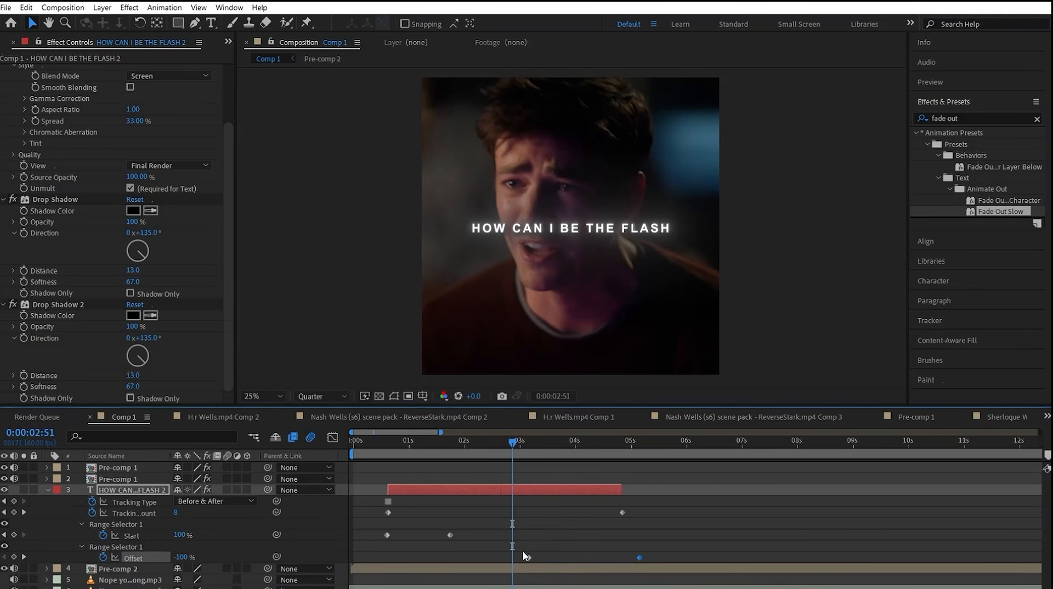
# Step: Move the title's fade-out Offset keyframes earlier, to just before 3 s and about 4.7 s, and check the result
pyautogui.moveTo(527, 557); pyautogui.dragTo(516, 557)
pyautogui.moveTo(632, 446); pyautogui.dragTo(651, 446)
pyautogui.moveTo(639, 557); pyautogui.dragTo(614, 557)
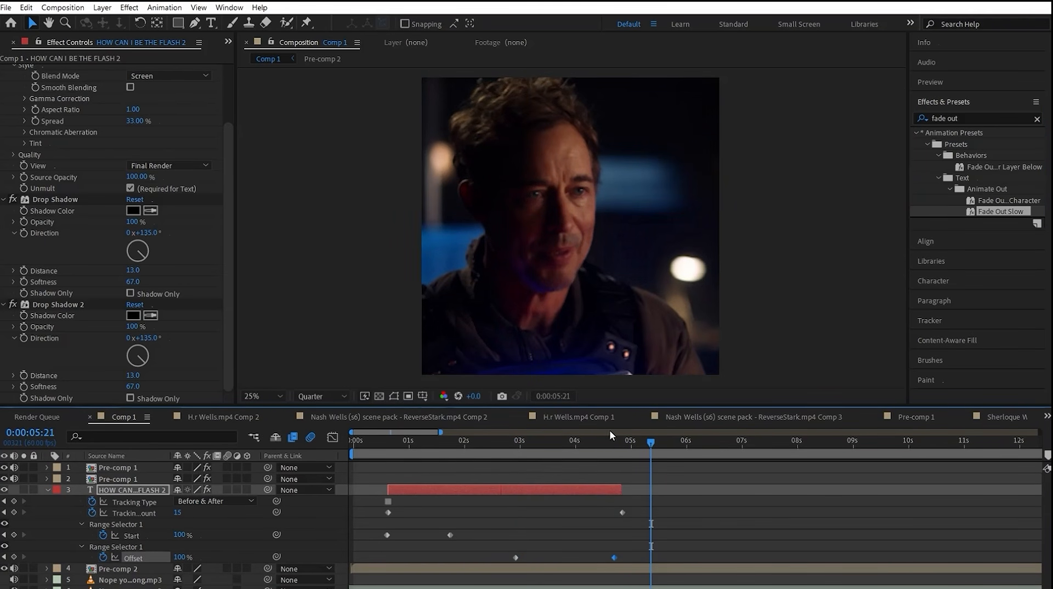
pyautogui.moveTo(620, 445); pyautogui.dragTo(551, 471)
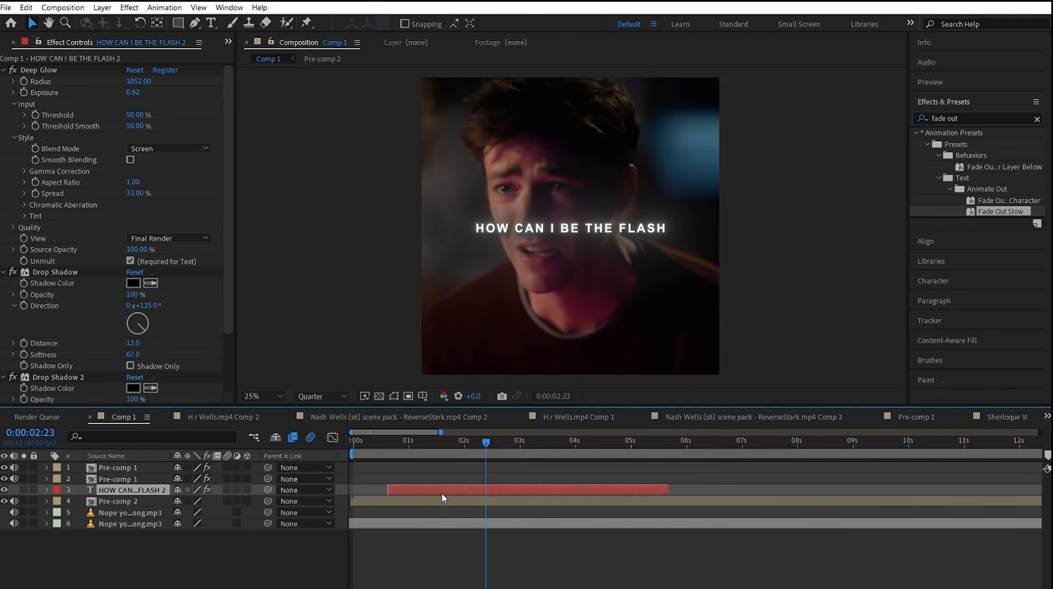
# Step: Duplicate the title layer, shift the copy to start at about 2.4 s and set its position to 1080, 1156
pyautogui.hotkey('ctrl', 'd')
pyautogui.moveTo(447, 488); pyautogui.dragTo(544, 489)
pyautogui.press('p')
pyautogui.moveTo(233, 503); pyautogui.dragTo(258, 503)
# Step: Restyle the duplicated title's text with no fill and a red 7 px stroke
pyautogui.click(560, 441)
pyautogui.doubleClick(557, 236)
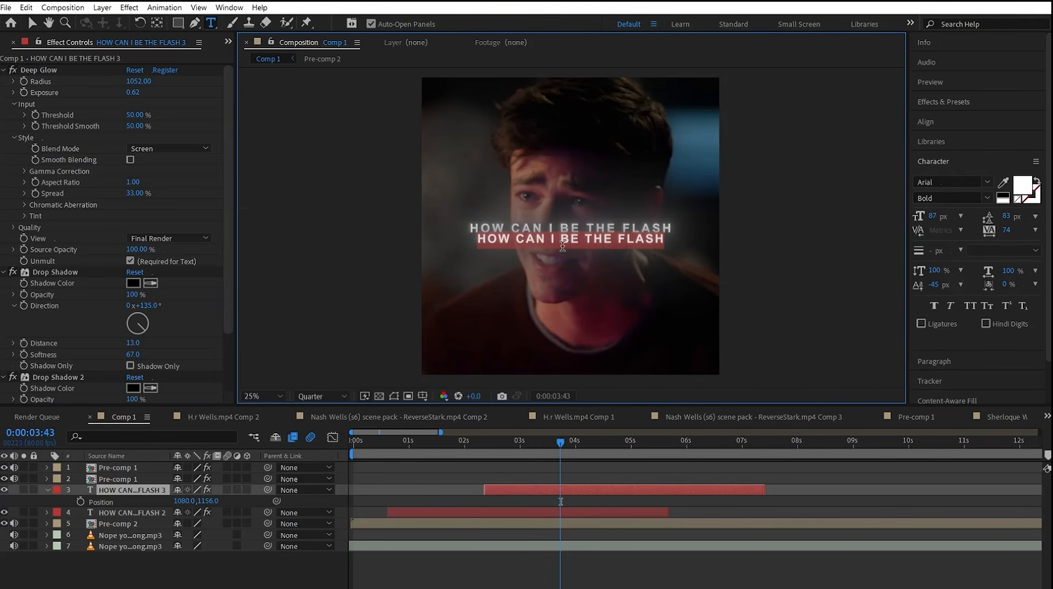
pyautogui.click(1037, 181)
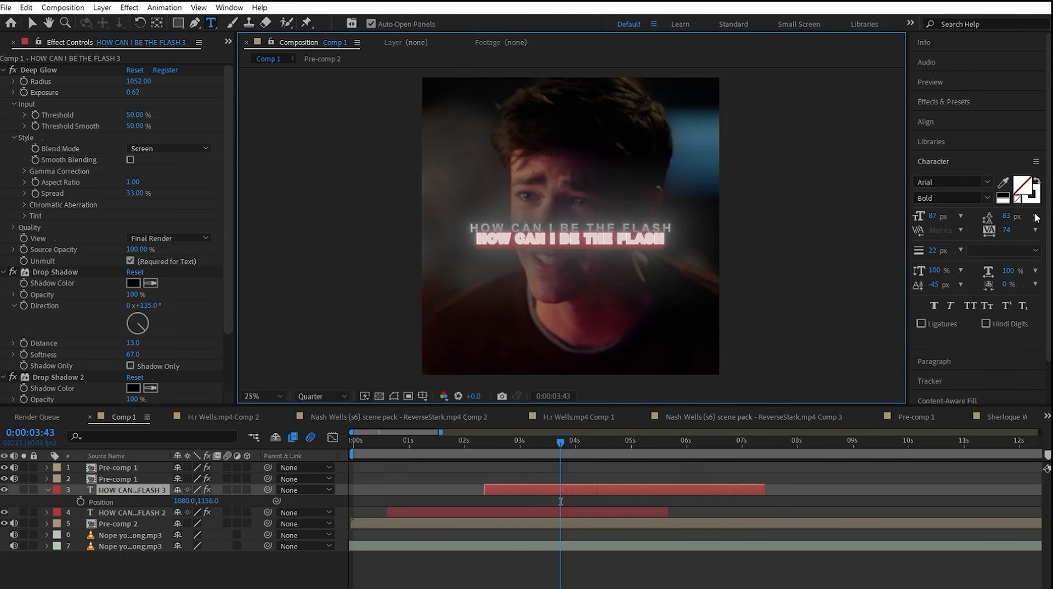
pyautogui.click(1031, 194)
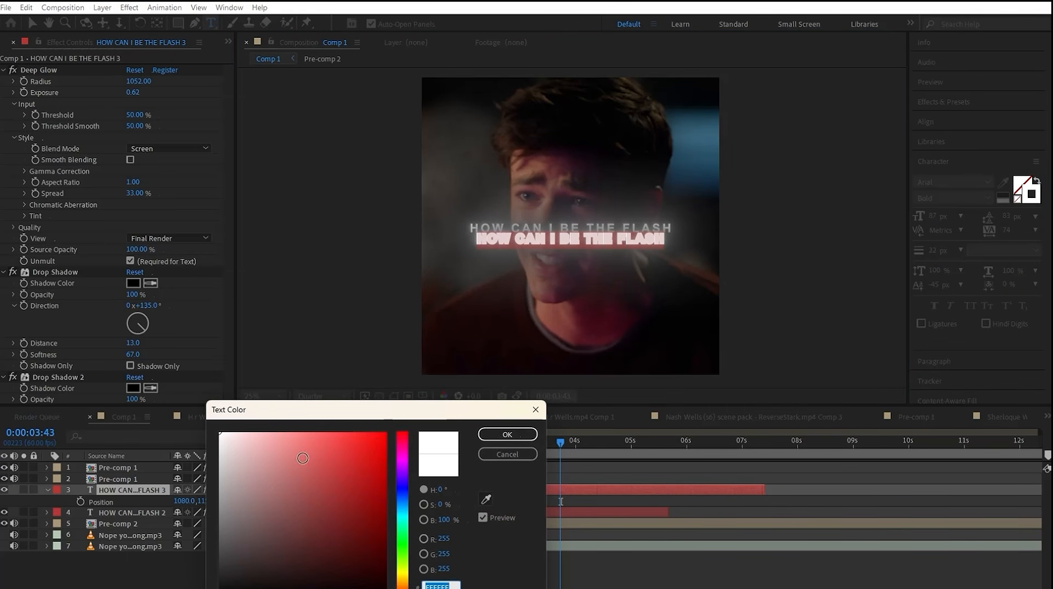
pyautogui.click(506, 434)
pyautogui.press('Return')
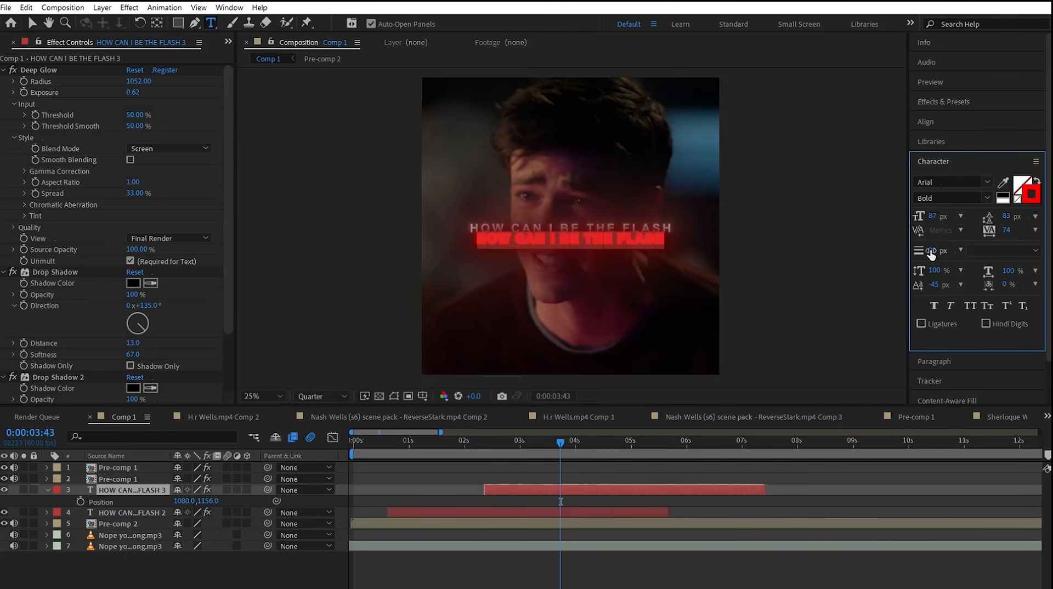
pyautogui.moveTo(929, 251); pyautogui.dragTo(923, 253)
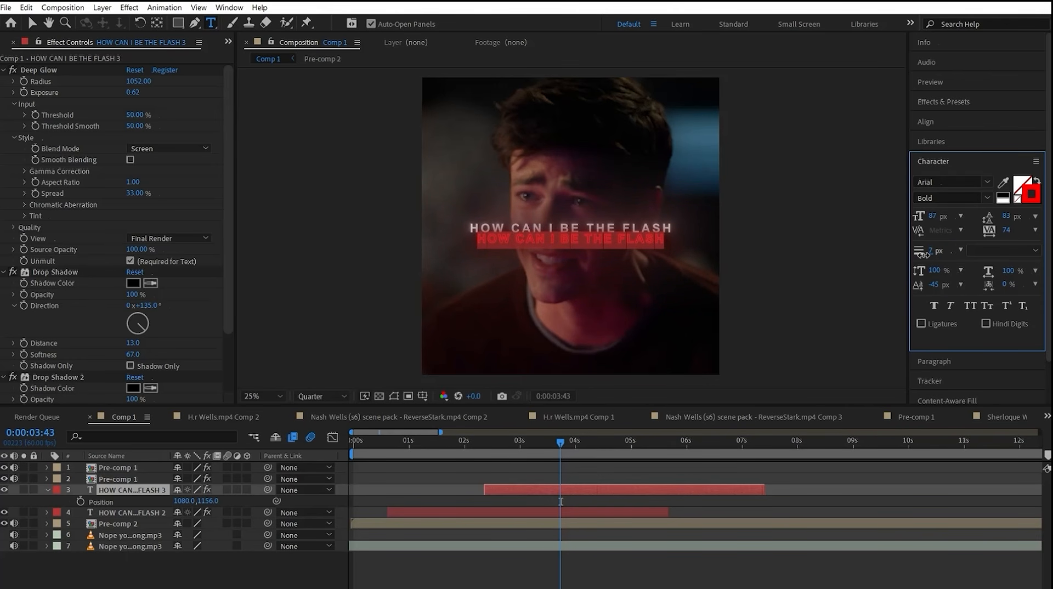
# Step: Change the duplicate's text to "WITHOUT A WELLS ON THIS TEAM?" and move its final tracking and fade-out Offset keyframes earlier
pyautogui.click(836, 487)
pyautogui.click(556, 442)
pyautogui.doubleClick(540, 491)
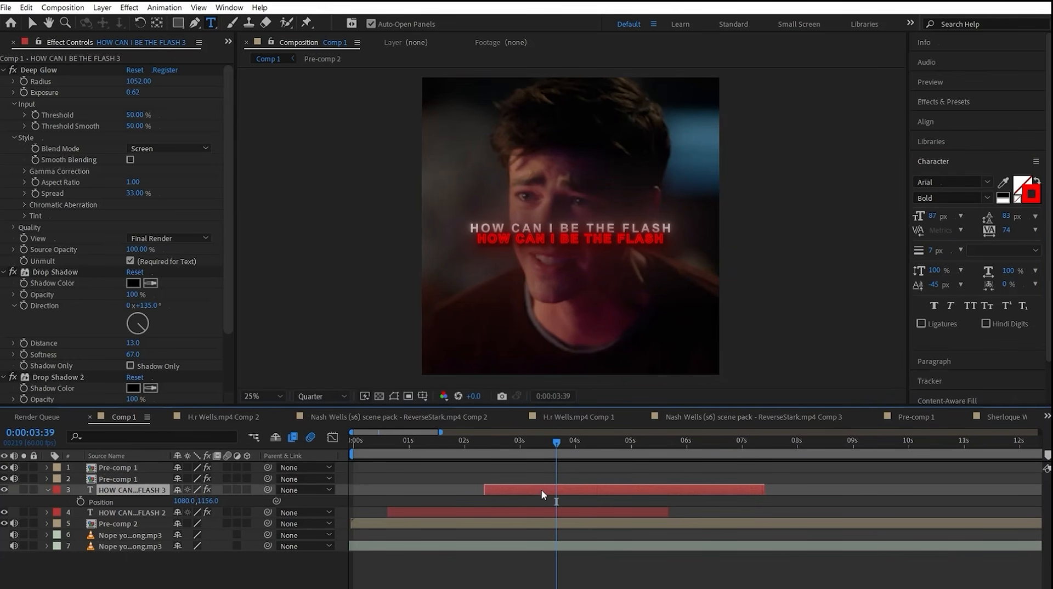
pyautogui.write('WITHOUT A WELLS ON')
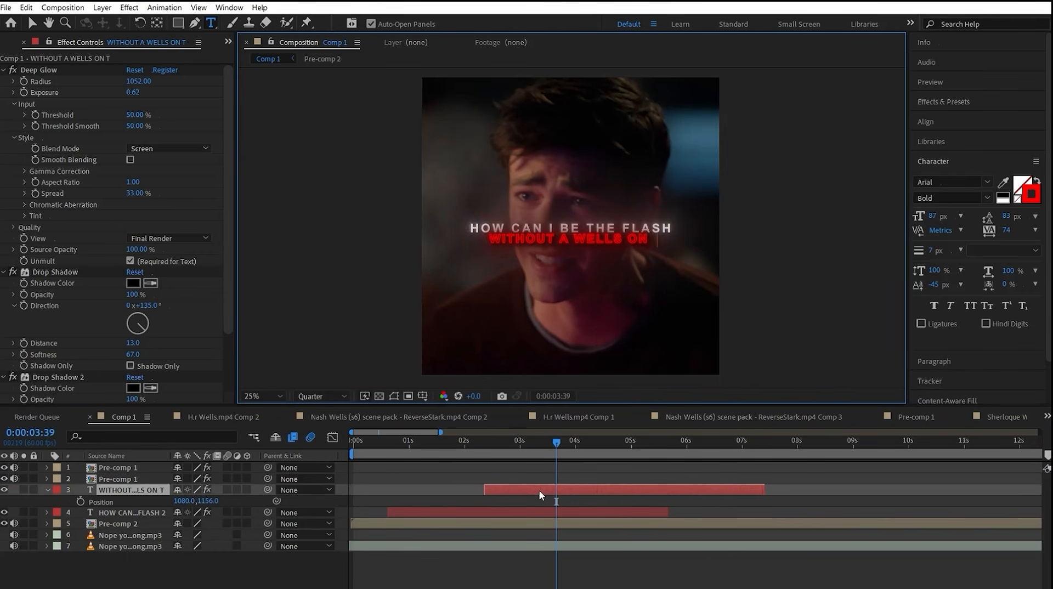
pyautogui.moveTo(651, 508); pyautogui.dragTo(676, 558)
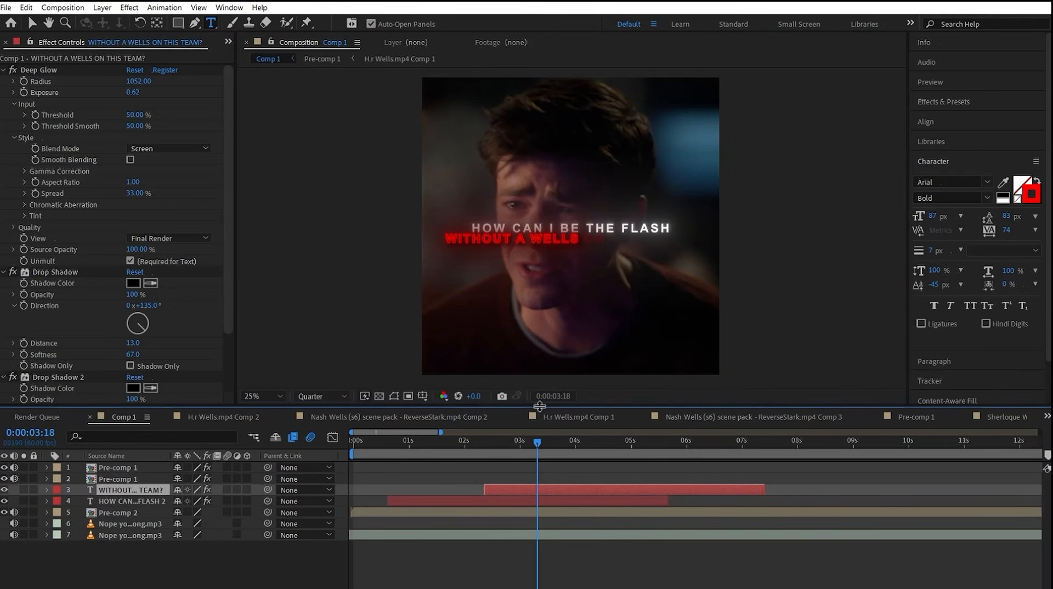
pyautogui.moveTo(537, 442); pyautogui.dragTo(594, 460)
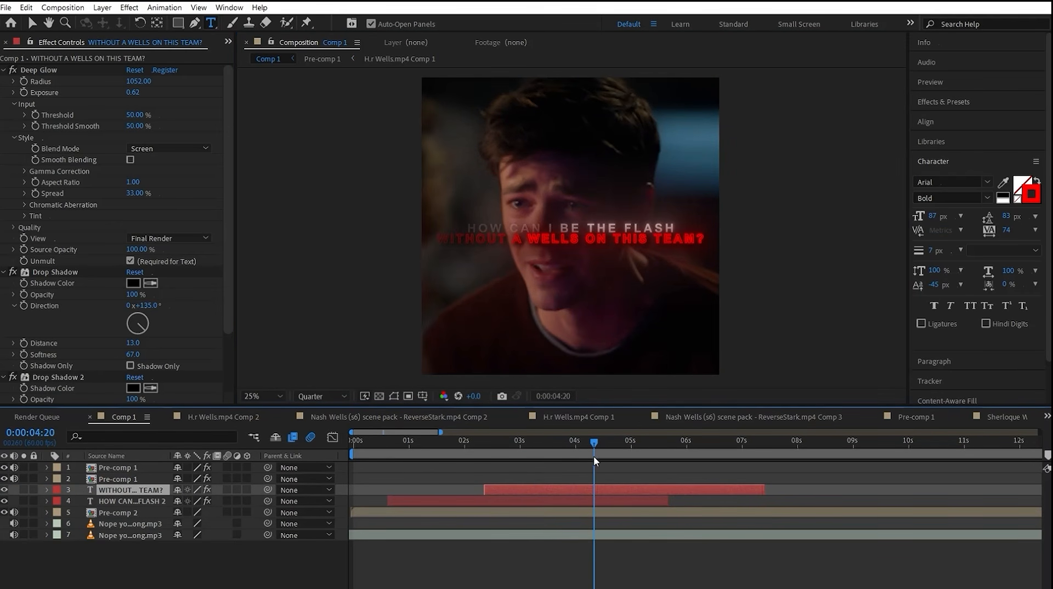
# Step: Reduce the font size of both dialogue text layers to 69 px and check them near 0:00:04:01
pyautogui.keyDown('shift'); pyautogui.click(98, 500); pyautogui.keyUp('shift')
pyautogui.moveTo(934, 216); pyautogui.dragTo(925, 215)
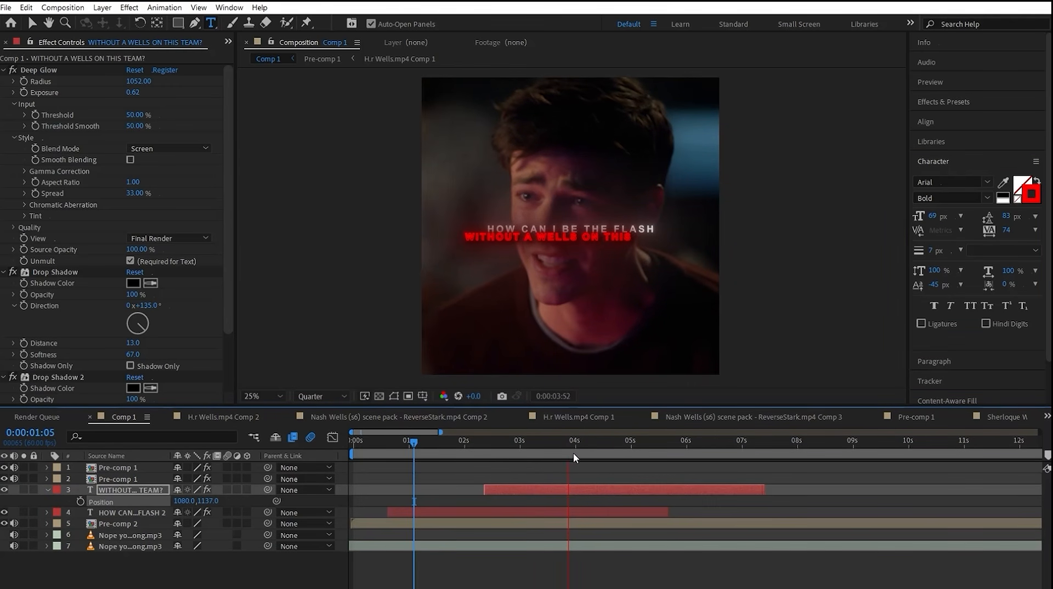
pyautogui.moveTo(573, 451); pyautogui.dragTo(576, 447)
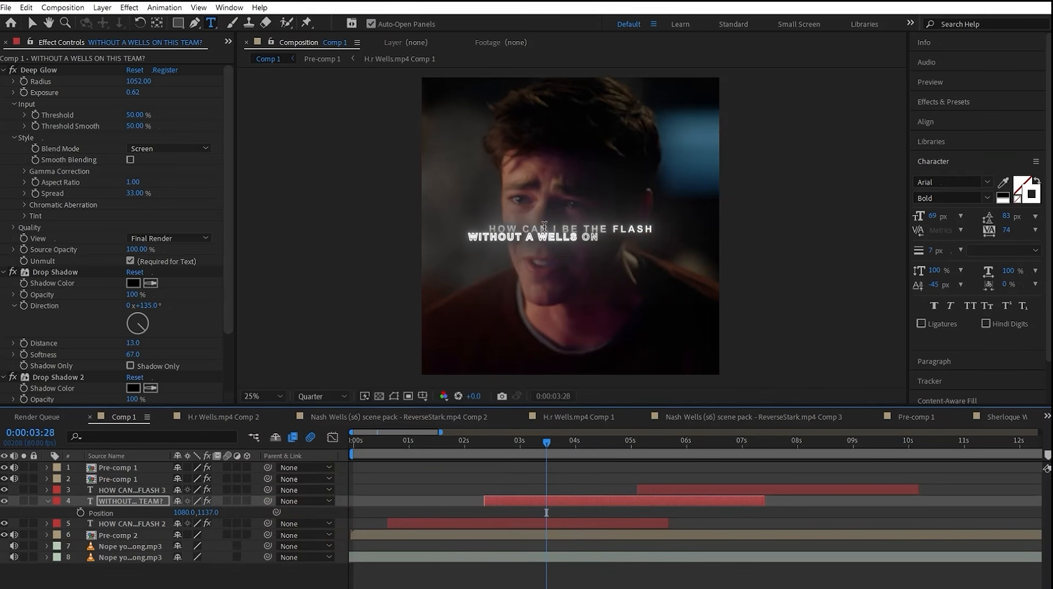
# Step: Select only the word WELLS in the second dialogue line and adjust the hue of its stroke color
pyautogui.click(543, 232)
pyautogui.click(571, 504)
pyautogui.click(571, 508)
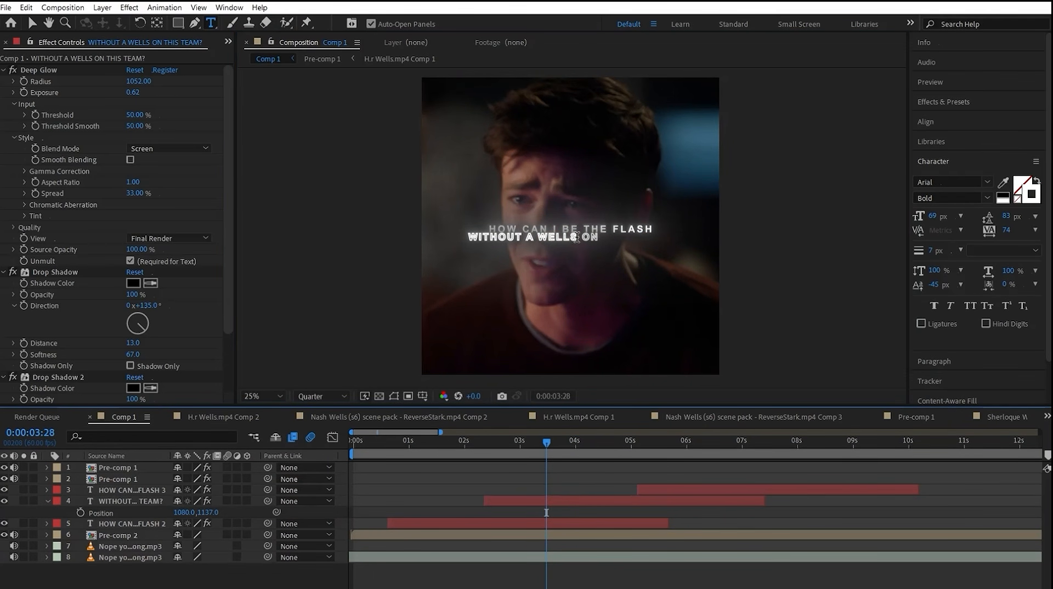
pyautogui.doubleClick(553, 239)
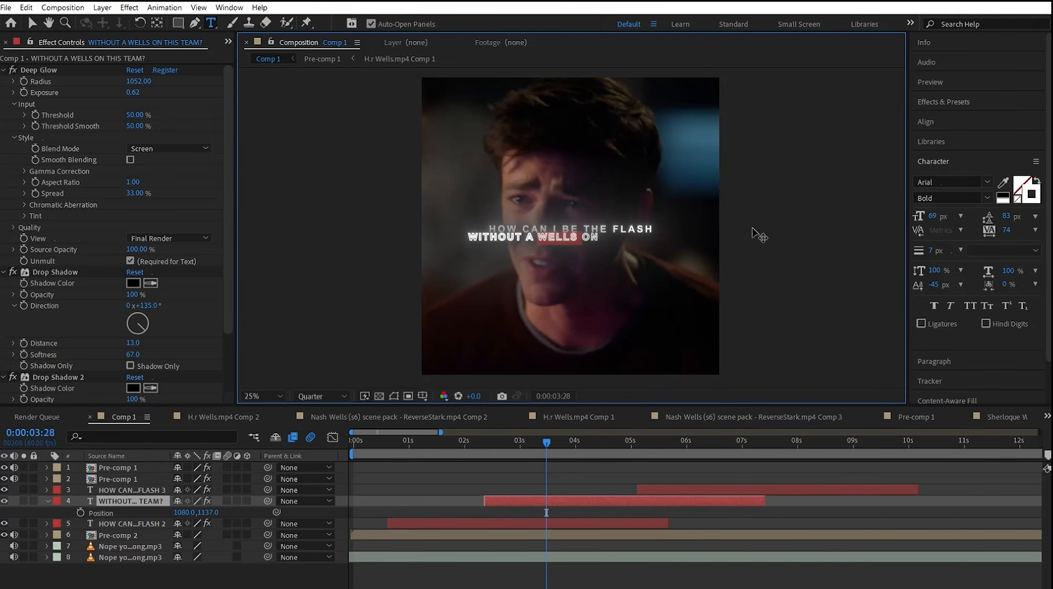
pyautogui.click(1029, 201)
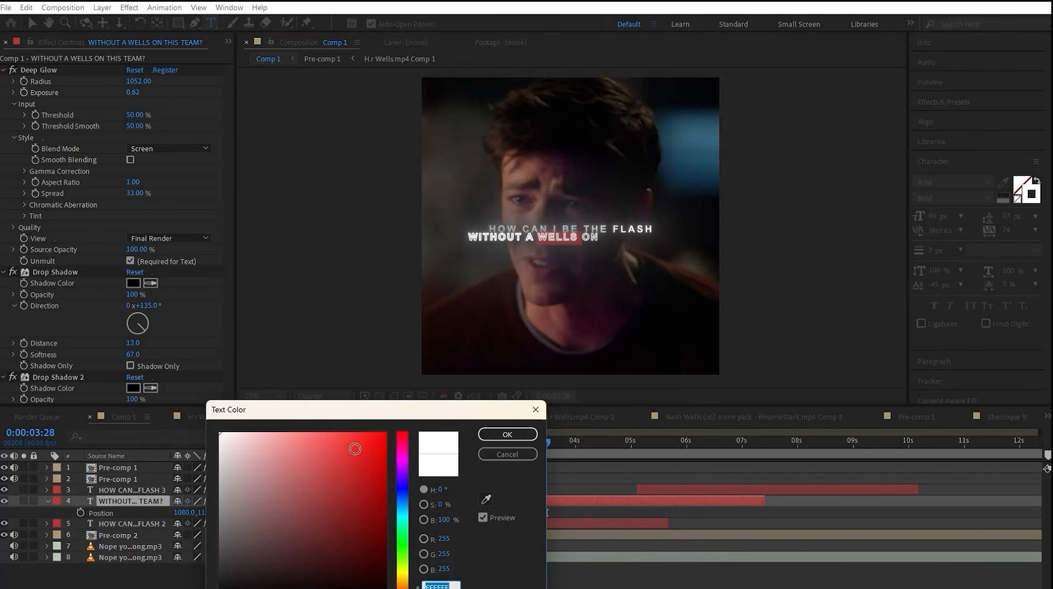
pyautogui.moveTo(403, 549); pyautogui.dragTo(404, 578)
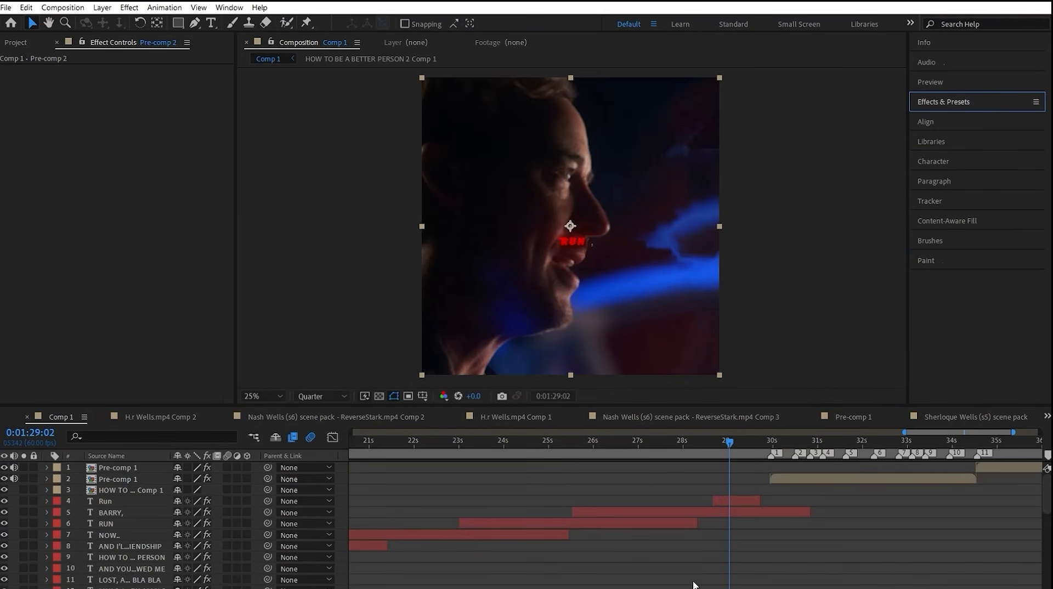
# Step: Duplicate the Pre-comp 2 layer and cut it at 0:01:29:02 so the copy covers only the end of the intro
pyautogui.scroll(-4, 692, 585)
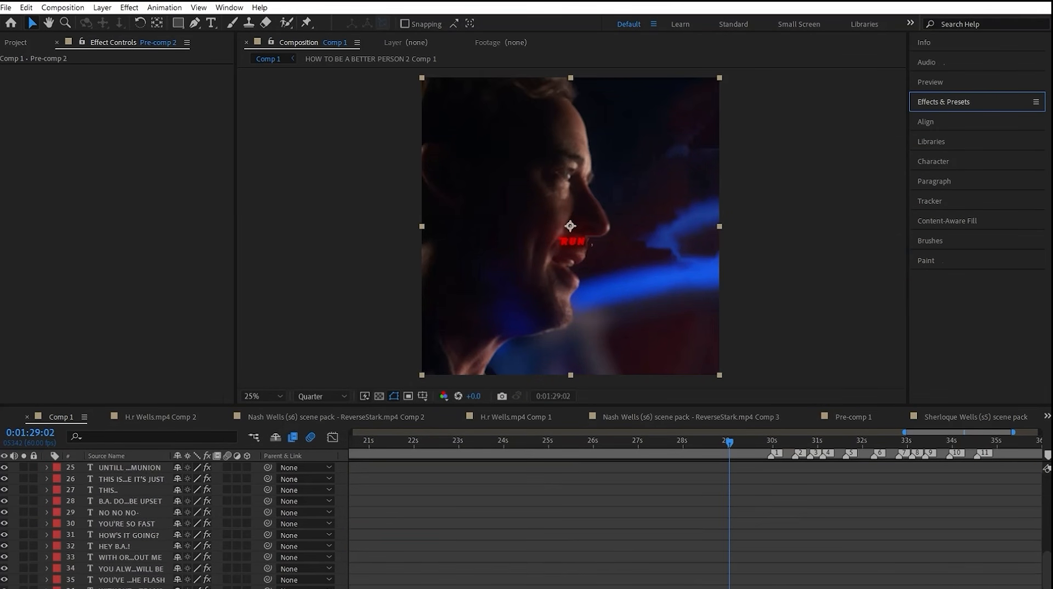
pyautogui.scroll(-2, 696, 581)
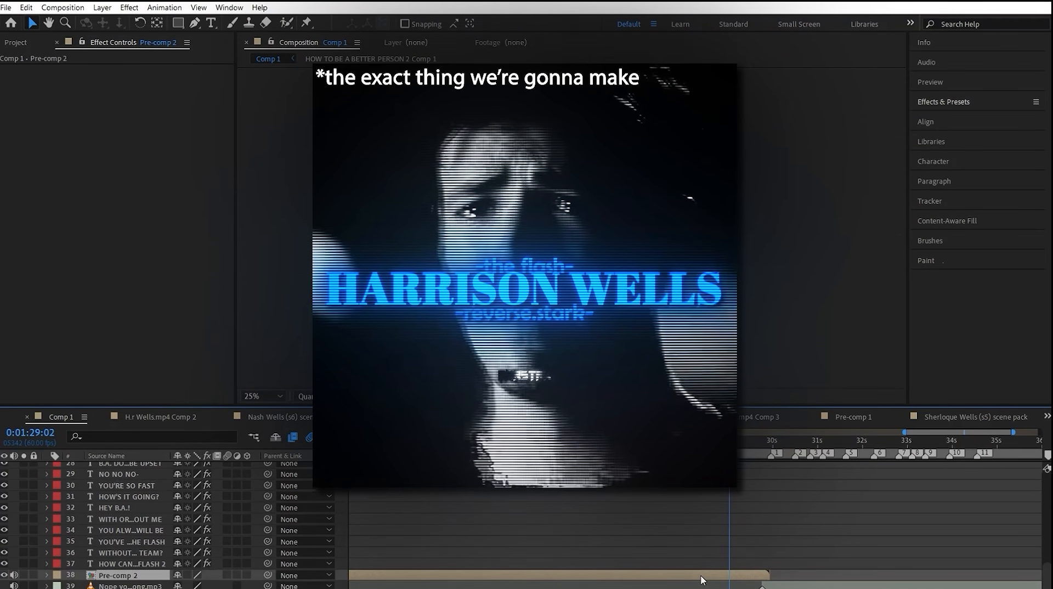
pyautogui.hotkey('ctrl', 'd')
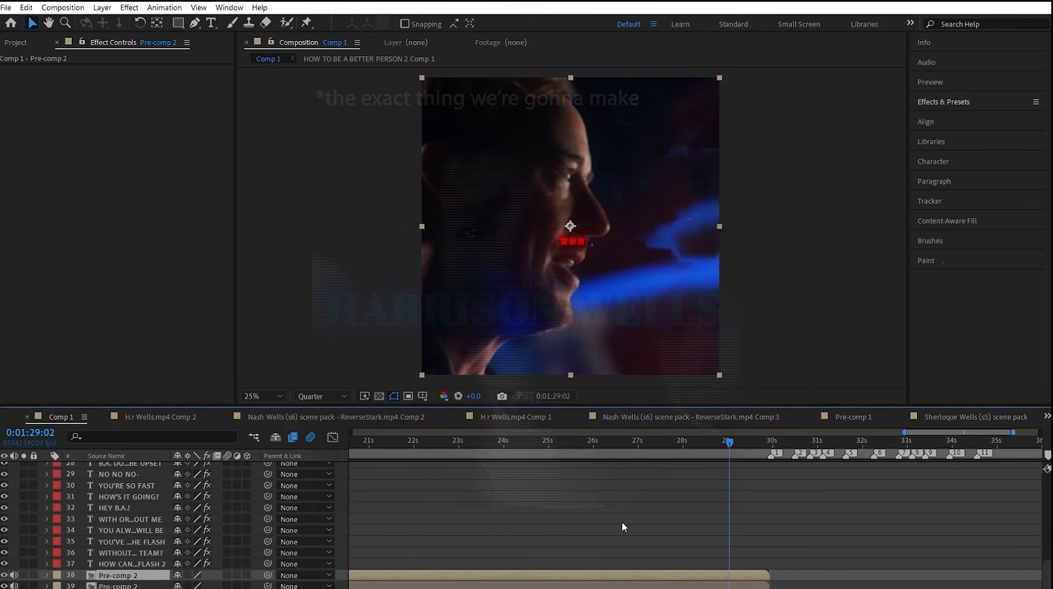
pyautogui.click(724, 586)
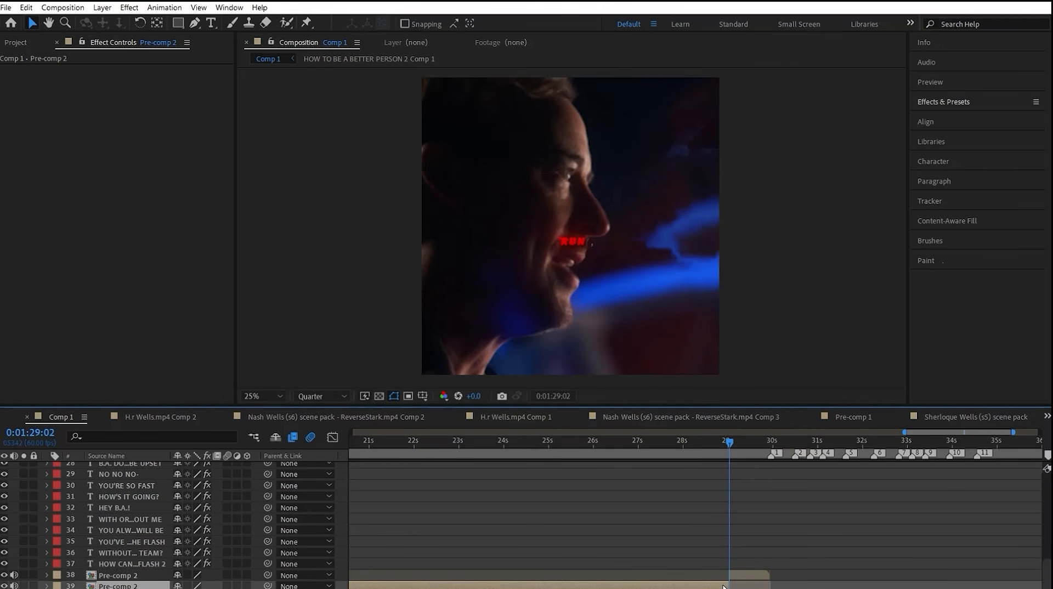
# Step: Apply the first CRT-Emulator look to the short Pre-comp 2 copy at 0:01:29:30
pyautogui.click(725, 454)
pyautogui.moveTo(725, 454); pyautogui.dragTo(752, 462)
pyautogui.click(746, 575)
pyautogui.hotkey('ctrl', 'space')
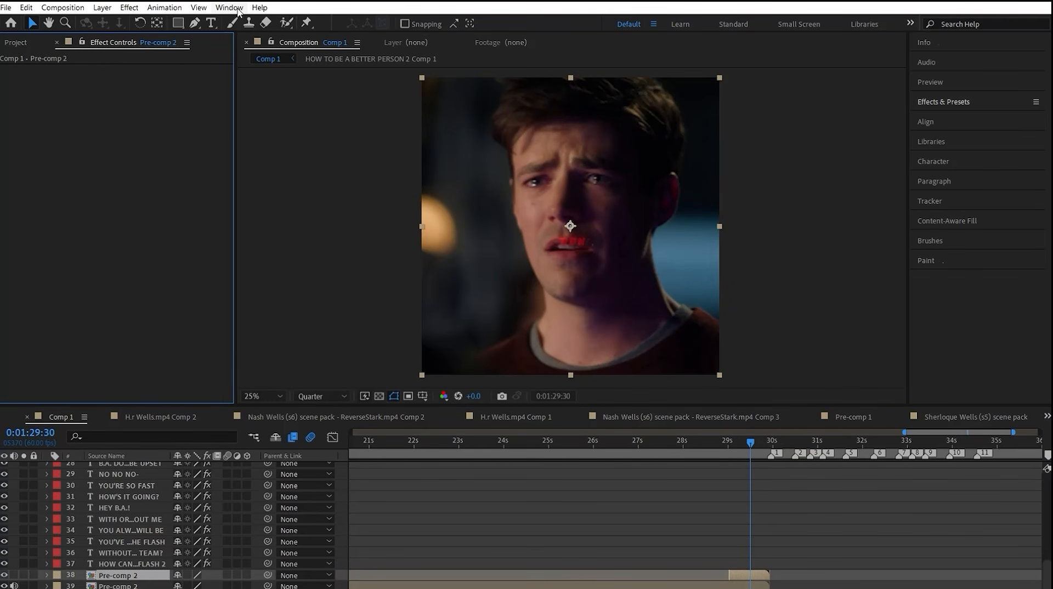
pyautogui.click(231, 8)
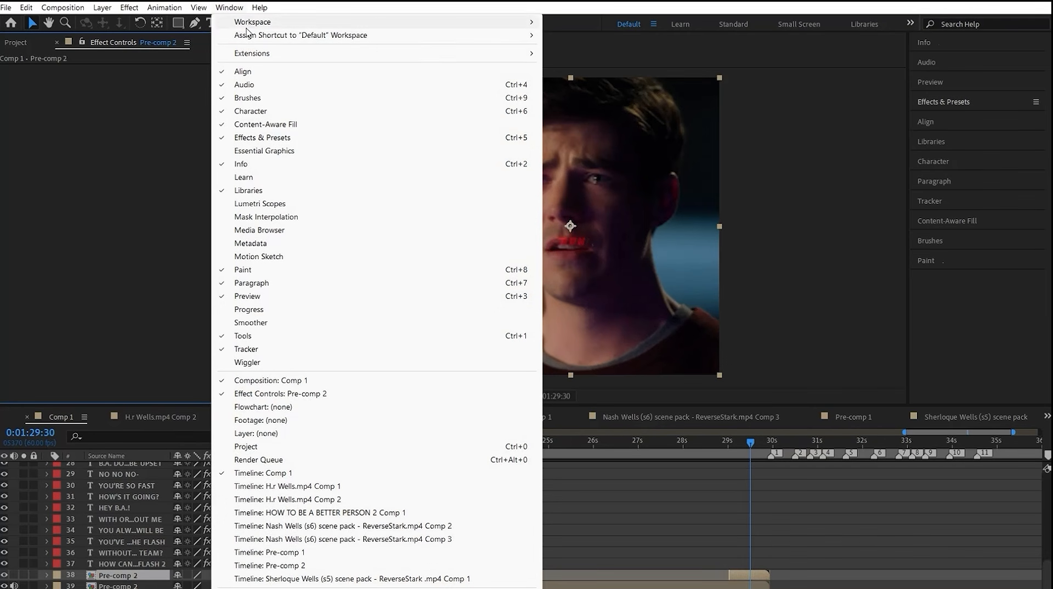
pyautogui.moveTo(246, 57)
pyautogui.click(589, 67)
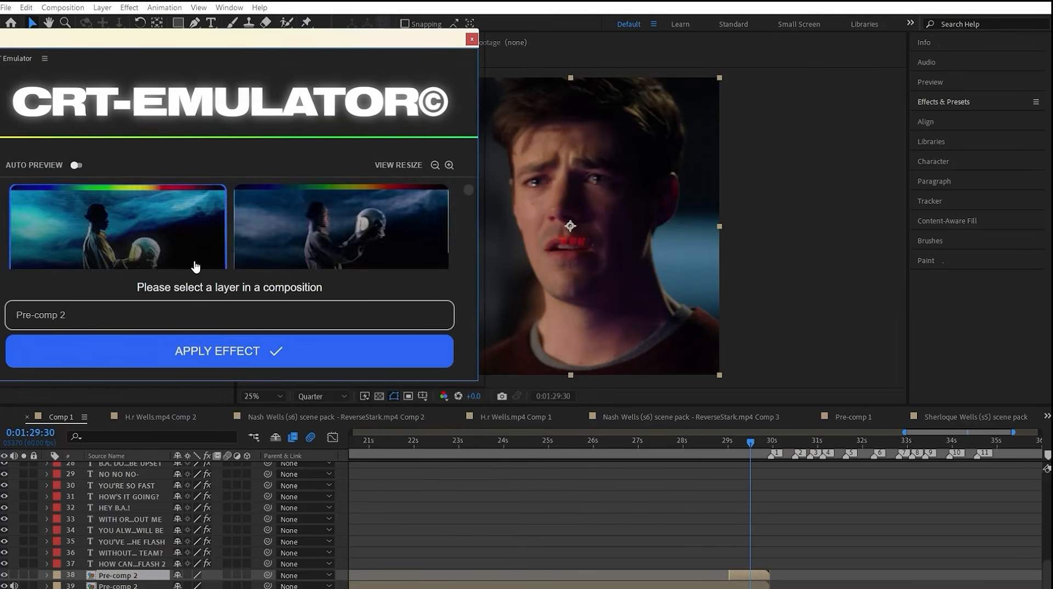
pyautogui.click(104, 245)
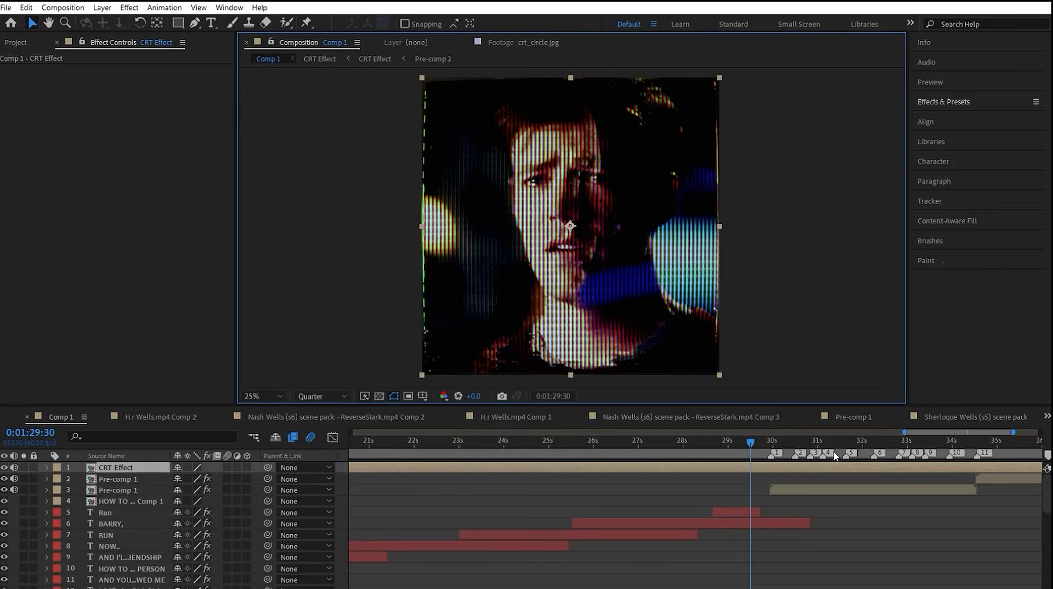
# Step: Split the CRT Effect layer around the end of the intro and delete the excess pieces
pyautogui.moveTo(751, 457)
pyautogui.mouseDown()
pyautogui.moveTo(756, 443)
pyautogui.moveTo(772, 447)
pyautogui.moveTo(762, 587)
pyautogui.moveTo(760, 457)
pyautogui.mouseUp()
pyautogui.hotkey('ctrl', 'shift', 'd')
pyautogui.hotkey('ctrl', 'shift', 'd')
pyautogui.press('Delete')
pyautogui.click(732, 479)
pyautogui.press('Delete')
# Step: Preview the CRT section from about 0:01:29 and open the CRT Effect pre-comp
pyautogui.click(735, 455)
pyautogui.press('space')
pyautogui.doubleClick(755, 563)
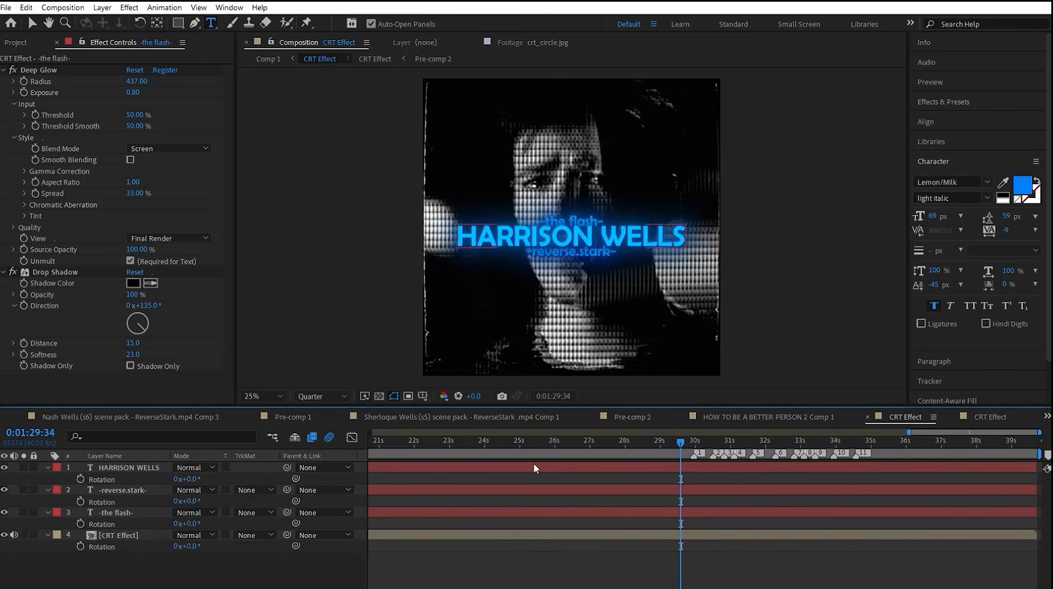
# Step: Add an adjustment layer above the title text in the CRT Effect comp, apply S_ScanLines and start keyframing its Lines Frequency
pyautogui.hotkey('ctrl', 'alt', 'y')
pyautogui.click(968, 103)
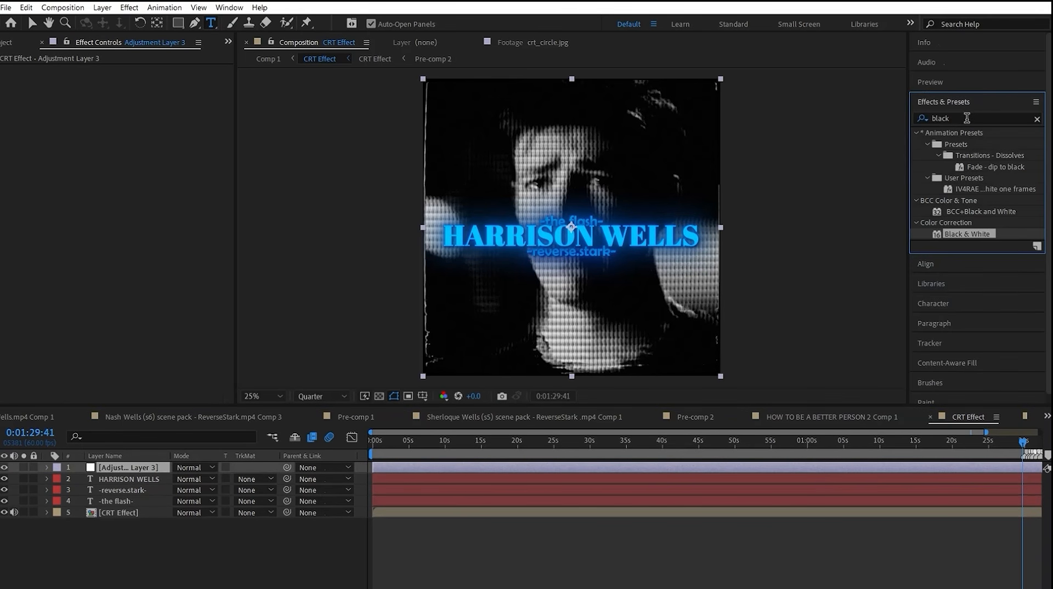
pyautogui.write('scan')
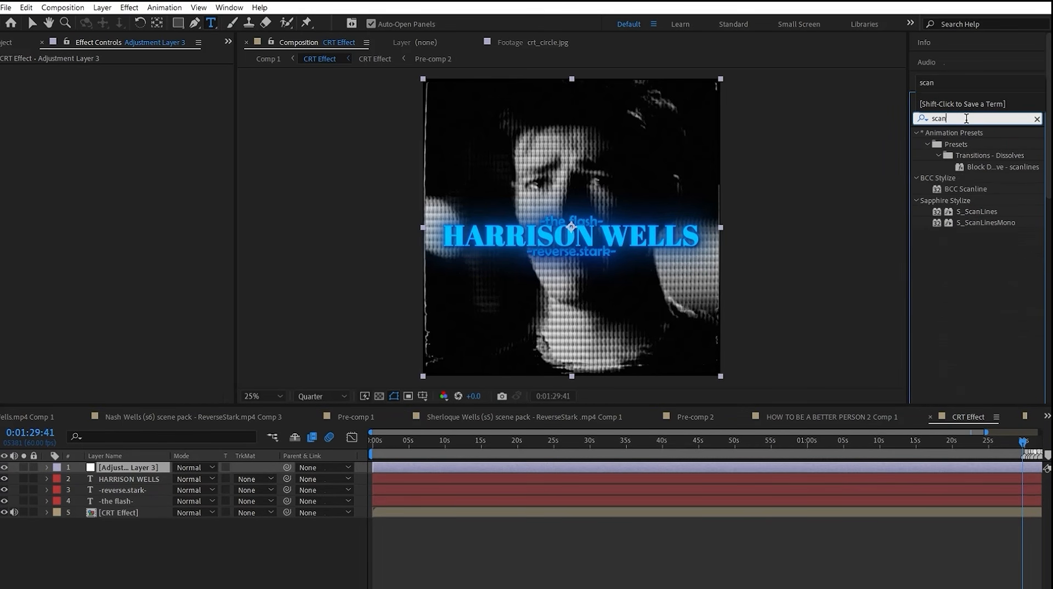
pyautogui.click(773, 473)
pyautogui.moveTo(978, 212); pyautogui.dragTo(772, 473)
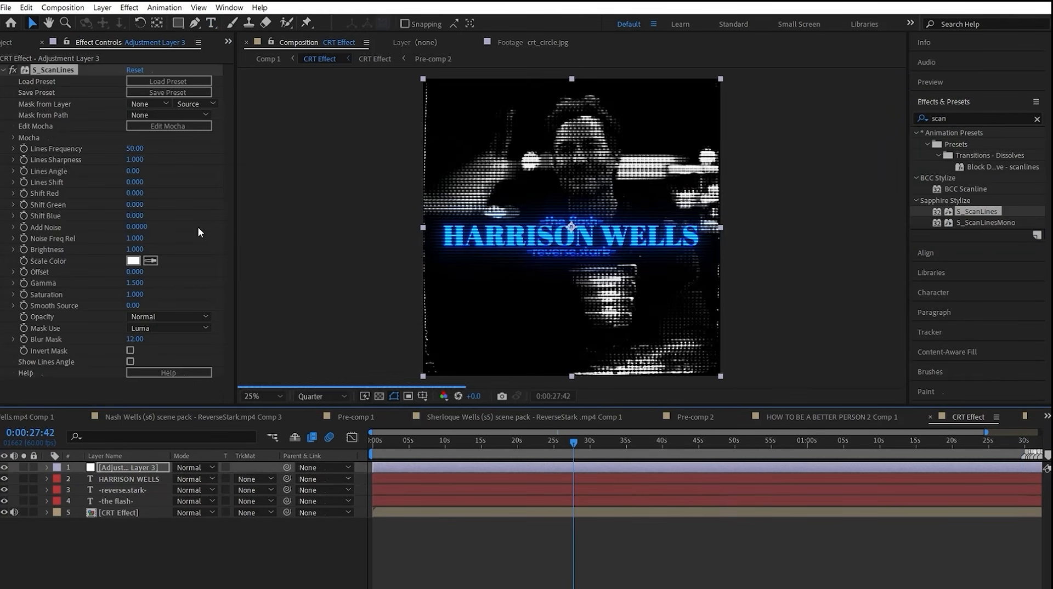
pyautogui.moveTo(571, 443); pyautogui.dragTo(986, 461)
pyautogui.click(24, 148)
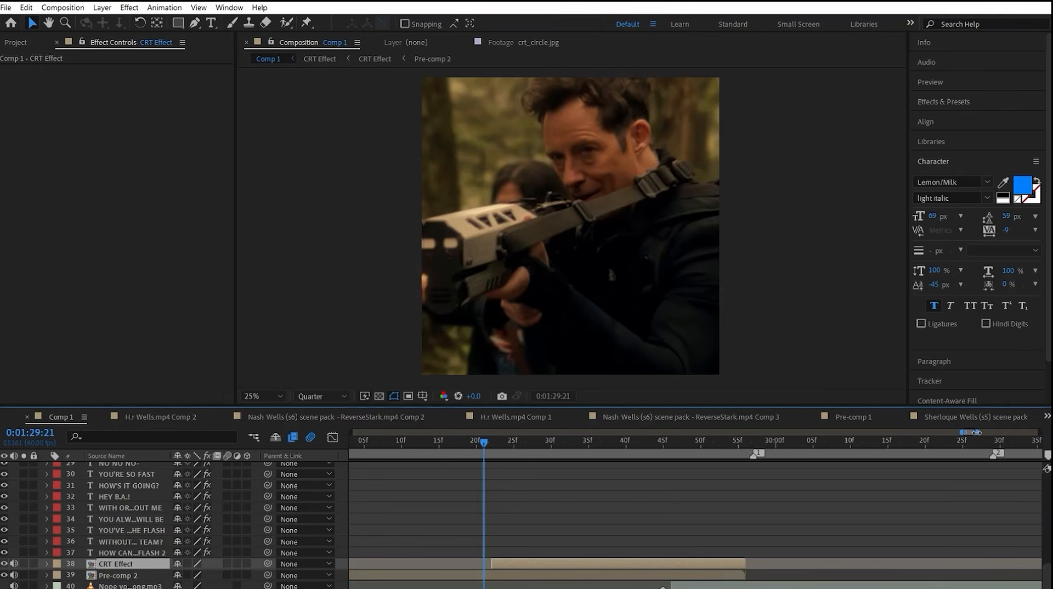
# Step: Fade in the CRT Effect layer in Comp 1 from 0% opacity at 0:01:29:22, ending the fade near 0:01:29:53, and preview it
pyautogui.click(611, 443)
pyautogui.press('t')
pyautogui.click(180, 576)
pyautogui.write('0')
pyautogui.press('Return')
pyautogui.press('space')
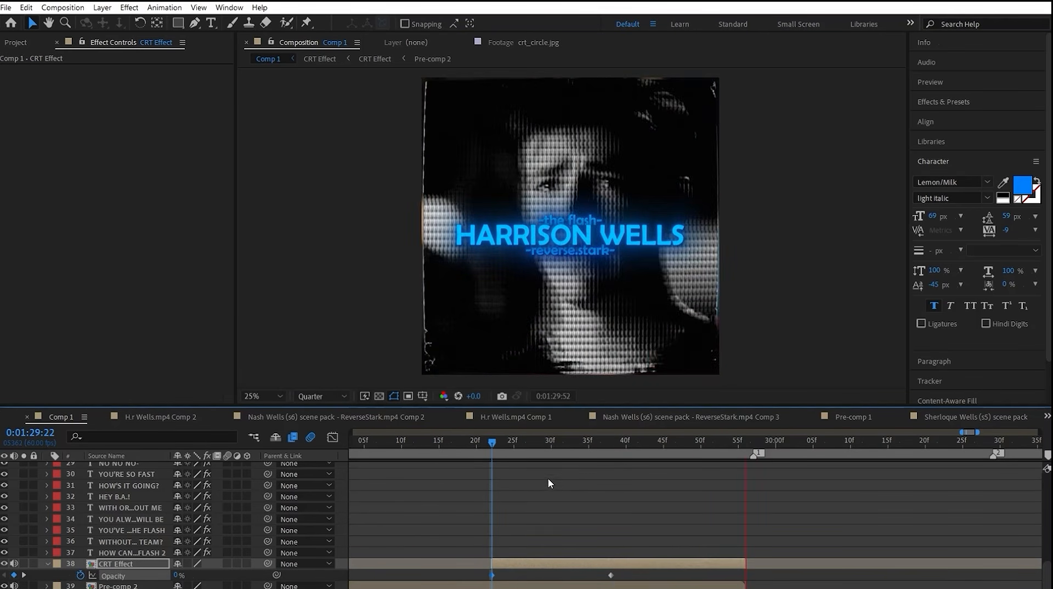
pyautogui.moveTo(611, 575); pyautogui.dragTo(723, 575)
pyautogui.press('space')
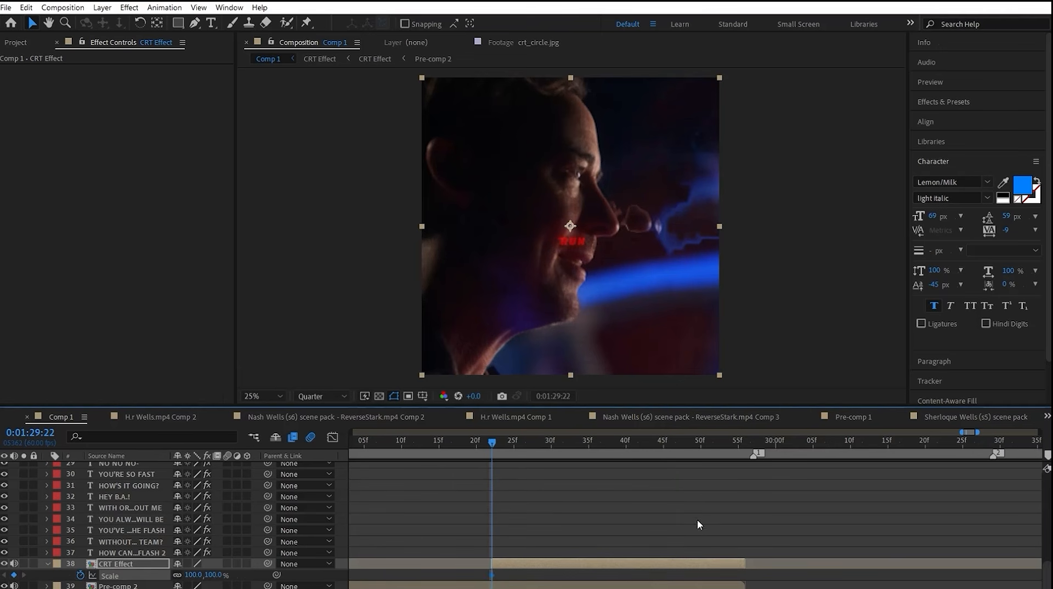
# Step: Set the CRT Effect layer's scale keyframe at 0:01:29:22 and preview the animation from just before it
pyautogui.click(199, 575)
pyautogui.click(476, 443)
pyautogui.press('space')
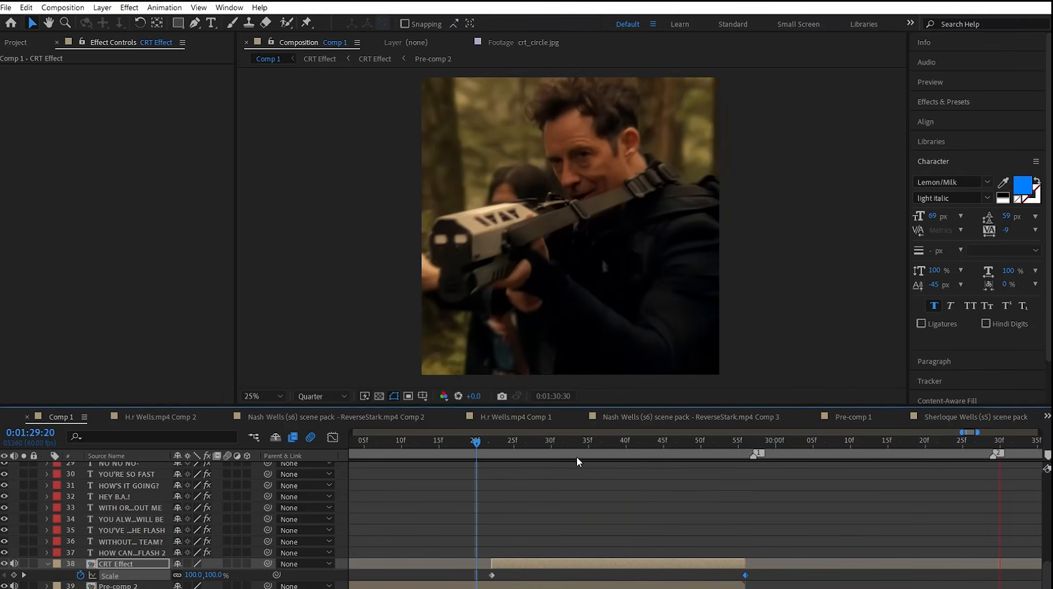
# Step: Play the edit from the end of the intro and look over the effects and keyframes on its layers
pyautogui.click(567, 444)
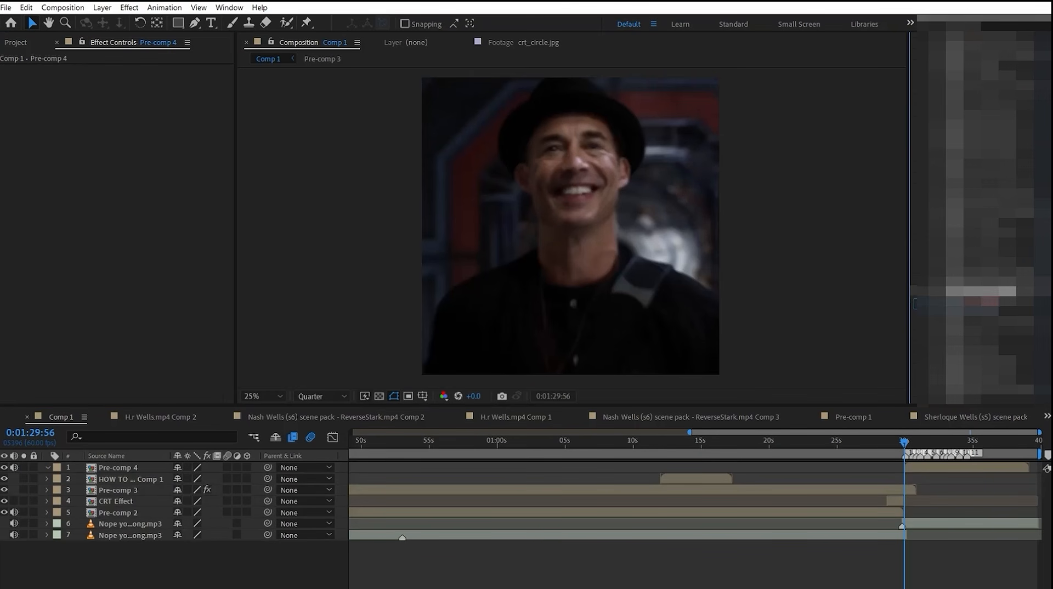
pyautogui.moveTo(849, 470); pyautogui.dragTo(914, 469)
pyautogui.press('space')
pyautogui.scroll(-2, 62, 505)
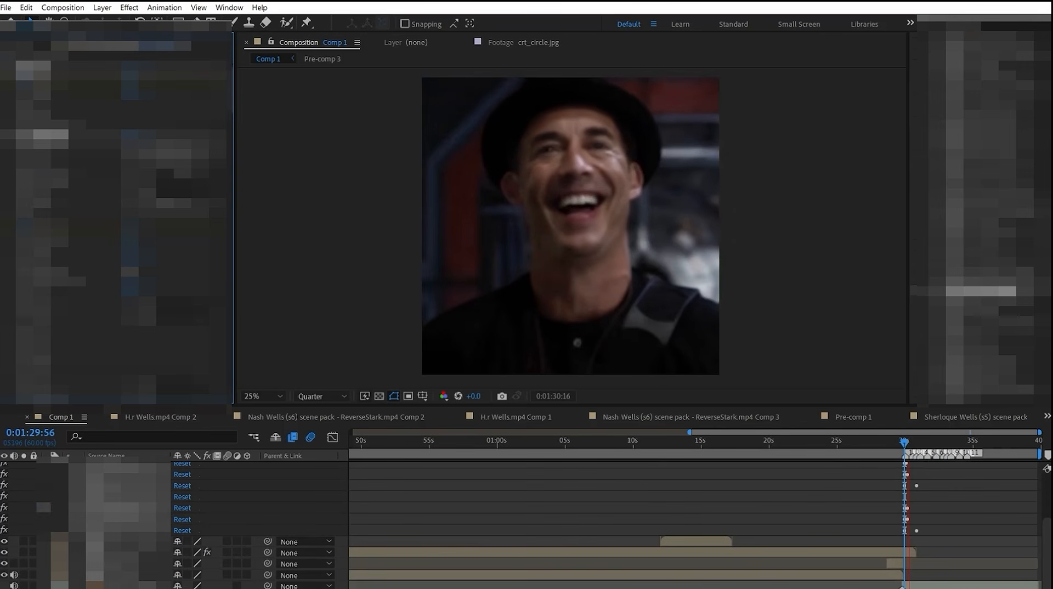
pyautogui.click(83, 500)
pyautogui.scroll(1, 112, 495)
pyautogui.scroll(2, 707, 475)
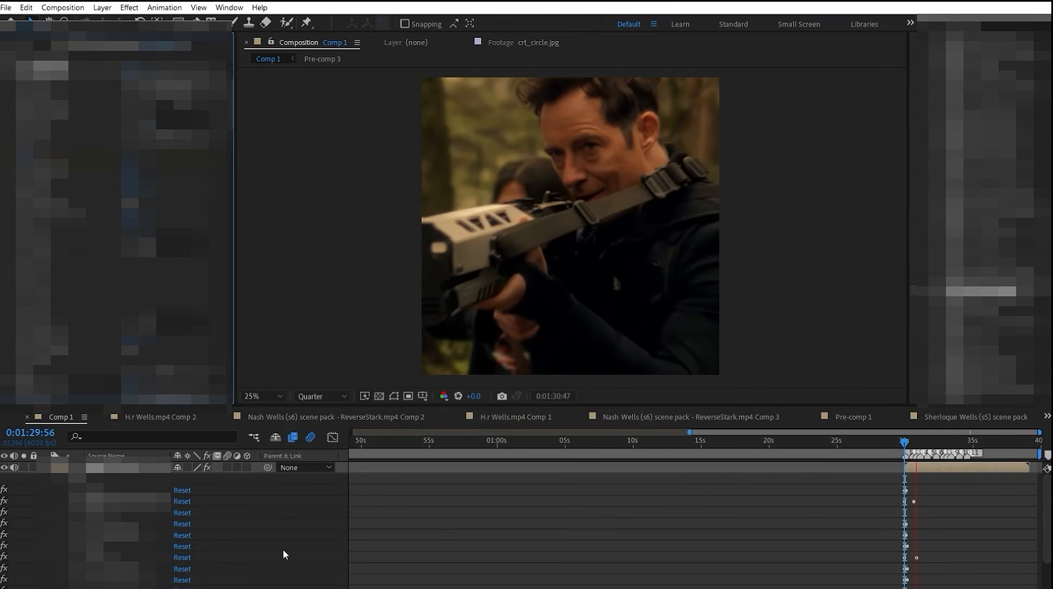
pyautogui.press('space')
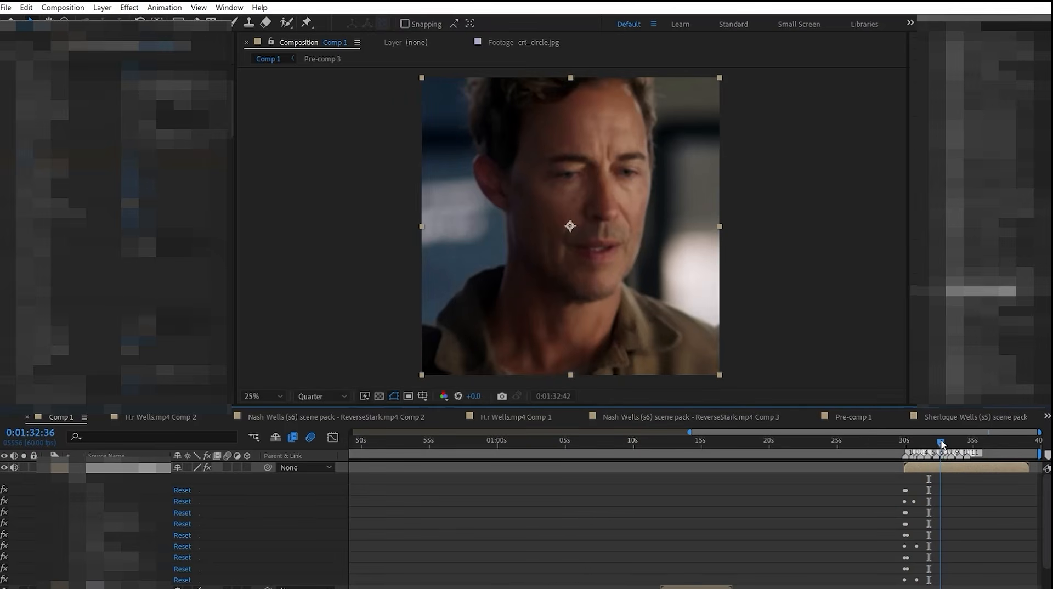
# Step: Go to about 0:01:32:36 and open the nested compositions behind that clip to examine how it is built
pyautogui.moveTo(942, 443); pyautogui.dragTo(939, 444)
pyautogui.doubleClick(940, 468)
pyautogui.doubleClick(539, 479)
pyautogui.doubleClick(728, 515)
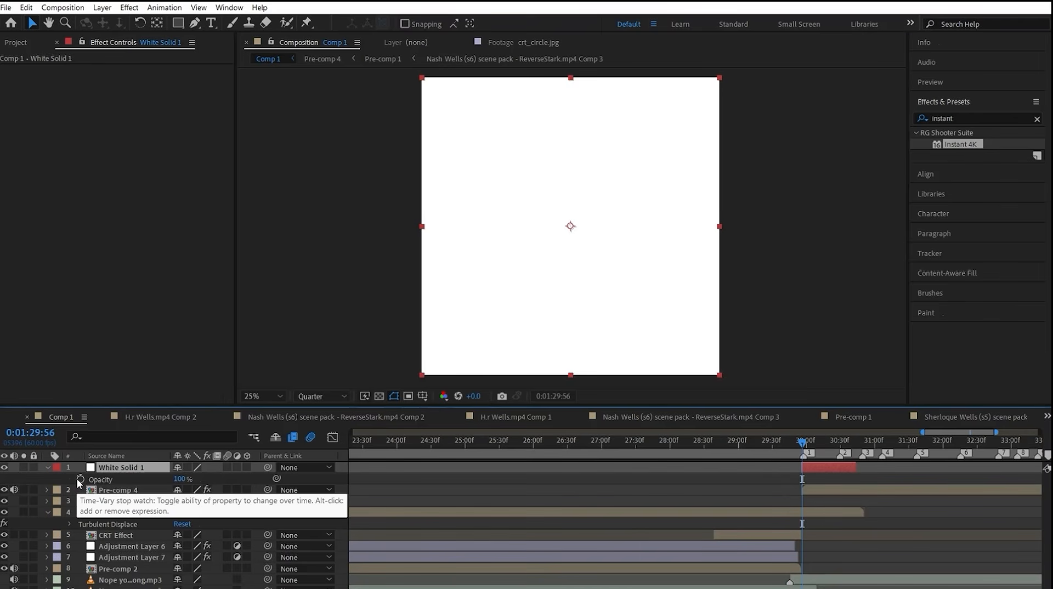
# Step: Keyframe White Solid 1's opacity from 100% at 0:01:29:56 to 0% just after 0:01:30:34, steepen its curve and preview the flash
pyautogui.click(80, 478)
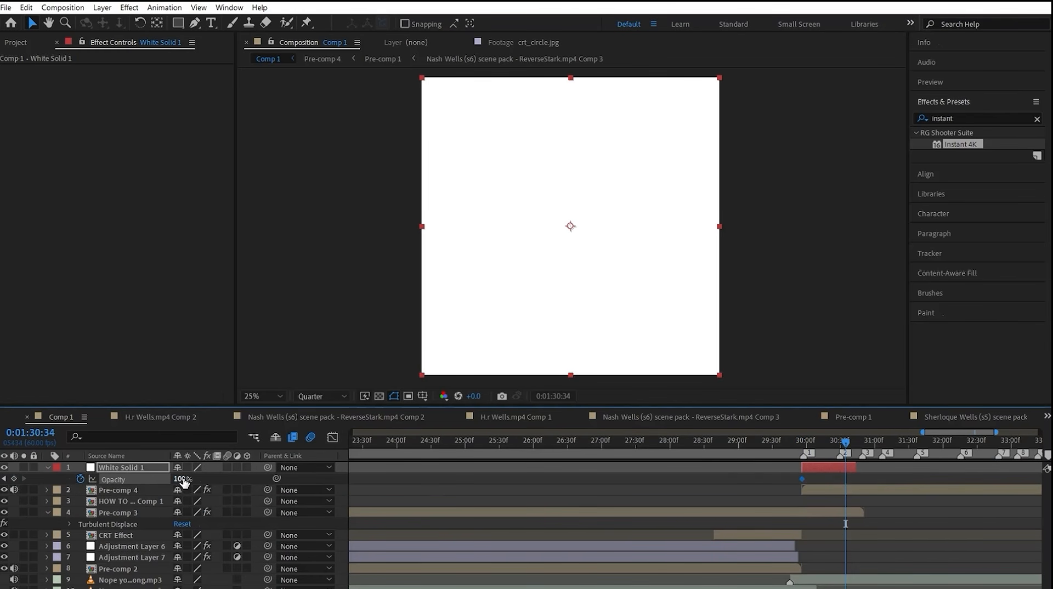
pyautogui.moveTo(892, 471); pyautogui.dragTo(735, 482)
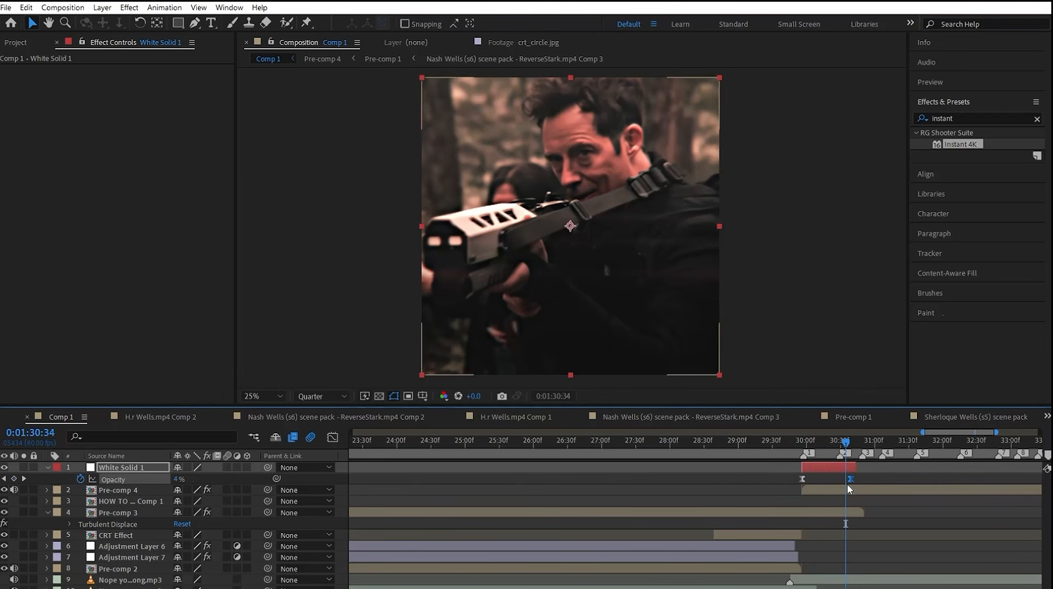
pyautogui.click(333, 437)
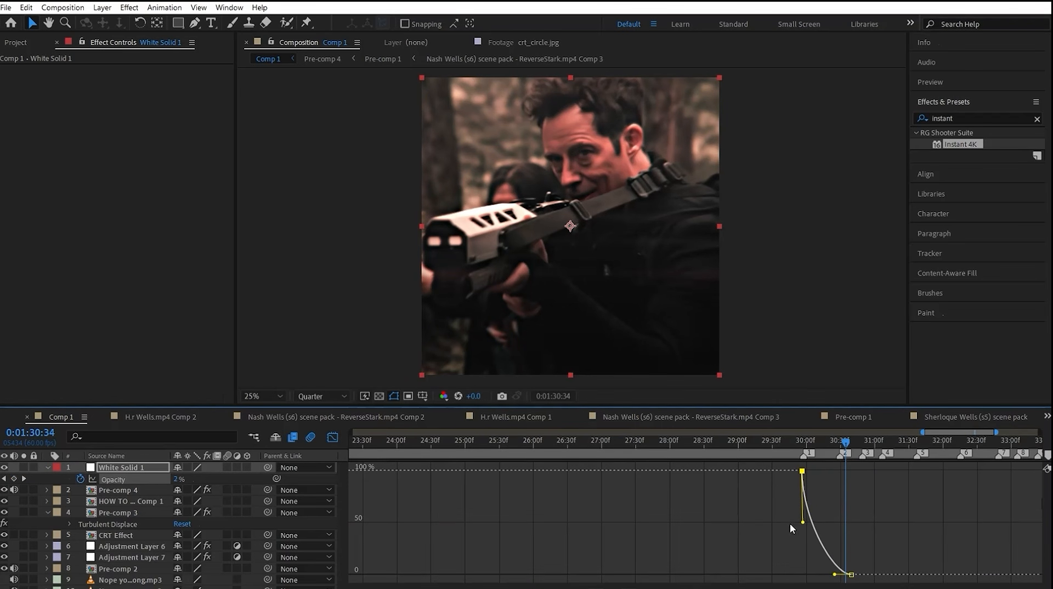
pyautogui.moveTo(820, 462); pyautogui.dragTo(789, 475)
pyautogui.press('space')
pyautogui.click(332, 437)
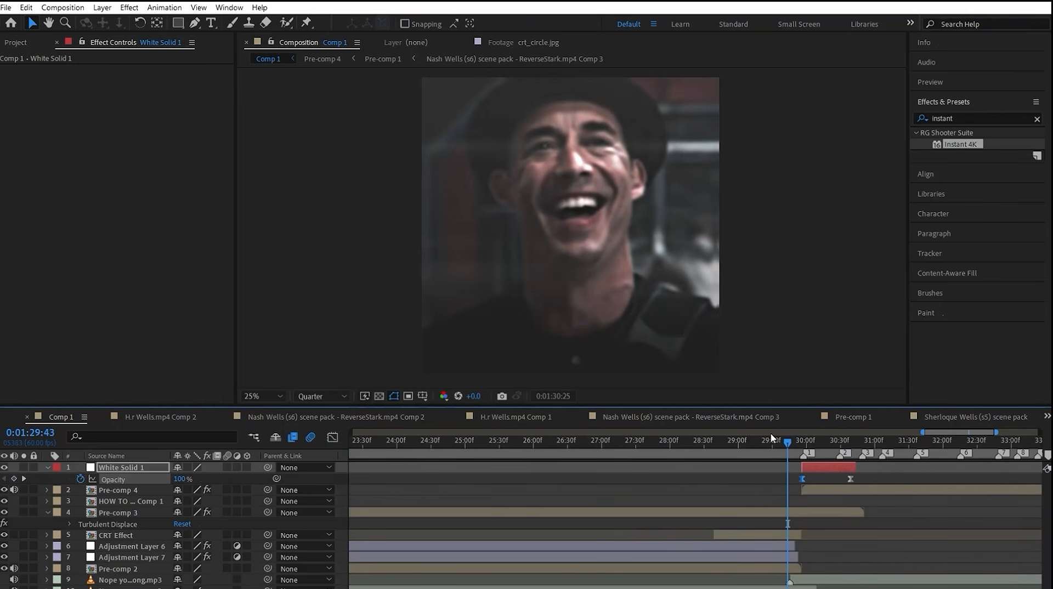
pyautogui.press('space')
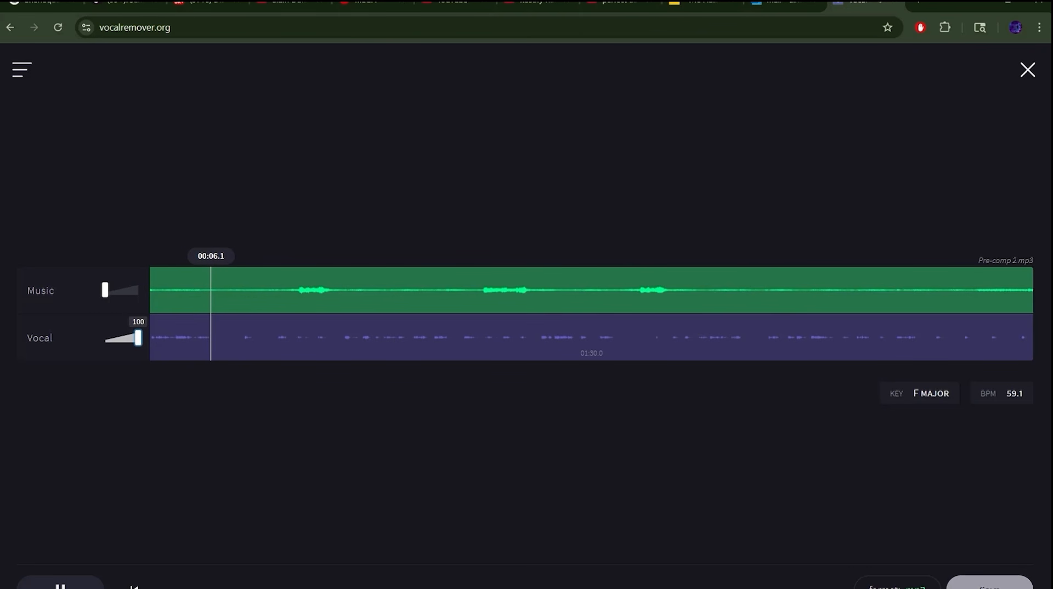
# Step: Save the isolated vocals of Pre-comp 2.mp3 from vocalremover.org and place the vocals file as the top layer in Pre-comp 2
pyautogui.click(990, 583)
pyautogui.click(922, 520)
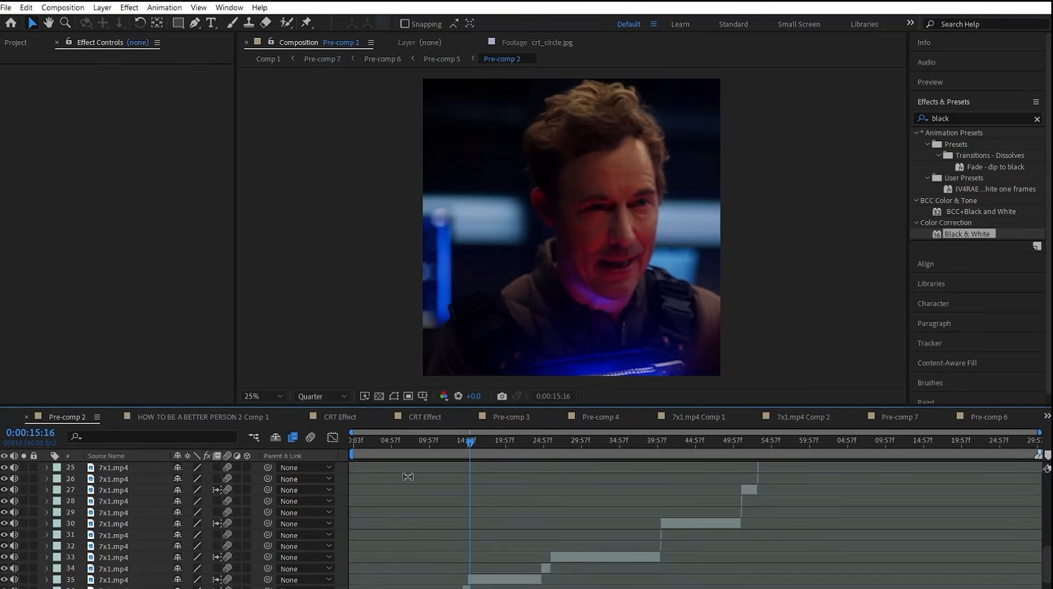
pyautogui.scroll(-3, 520, 499)
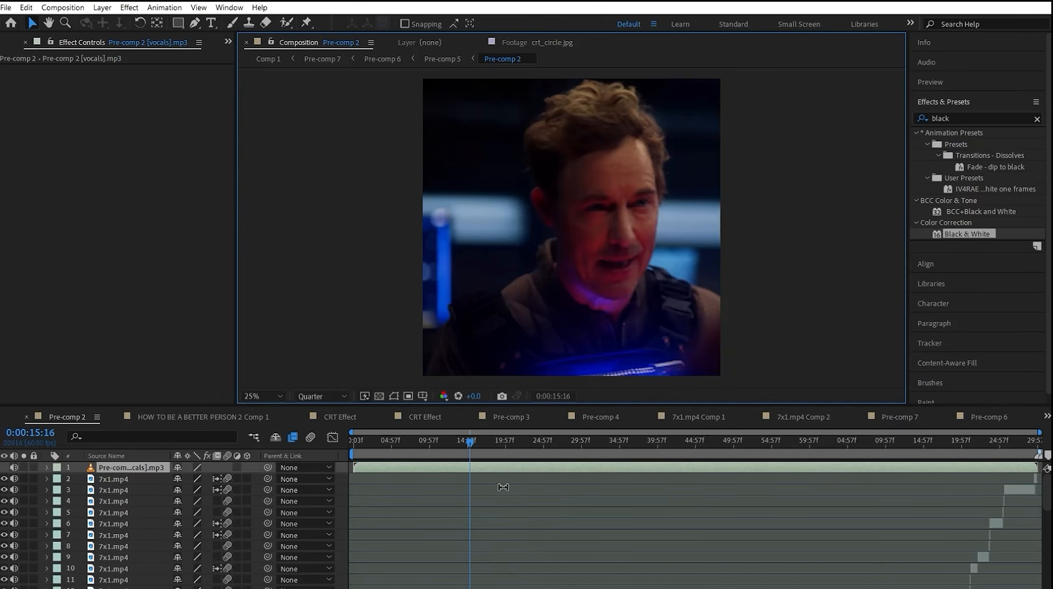
# Step: Pre-compose all the 7x1.mp4 clips below the vocals layer as Pre-comp 8, moving all attributes into it
pyautogui.moveTo(76, 476); pyautogui.dragTo(65, 588)
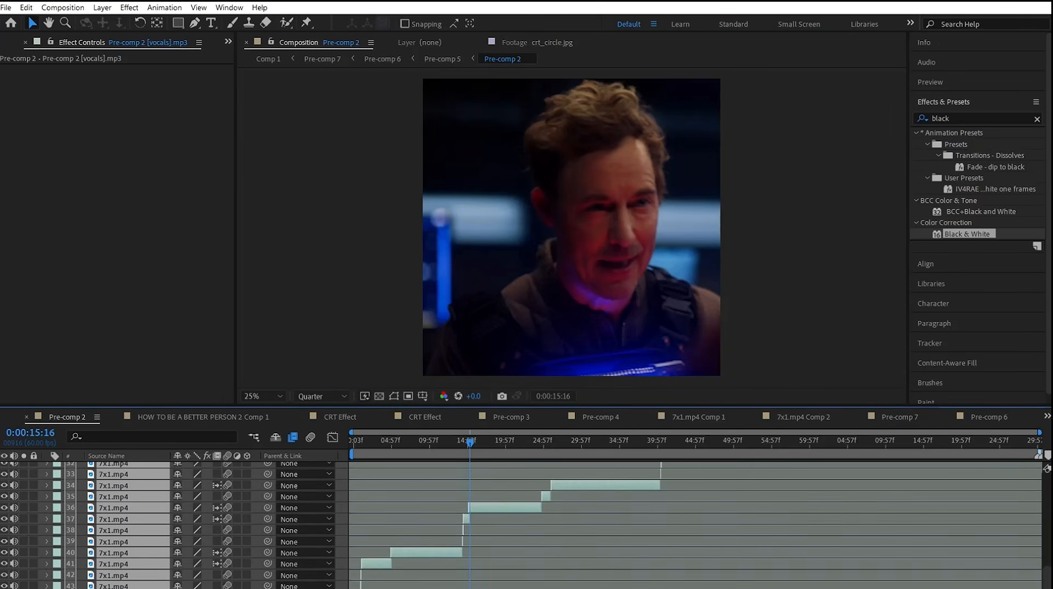
pyautogui.hotkey('ctrl', 'shift', 'c')
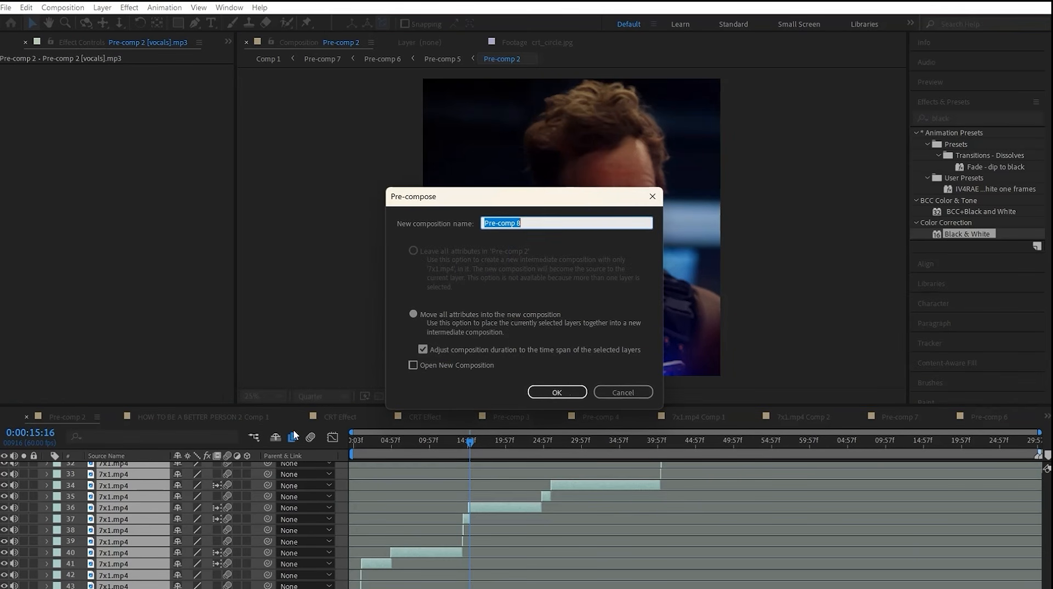
pyautogui.click(556, 392)
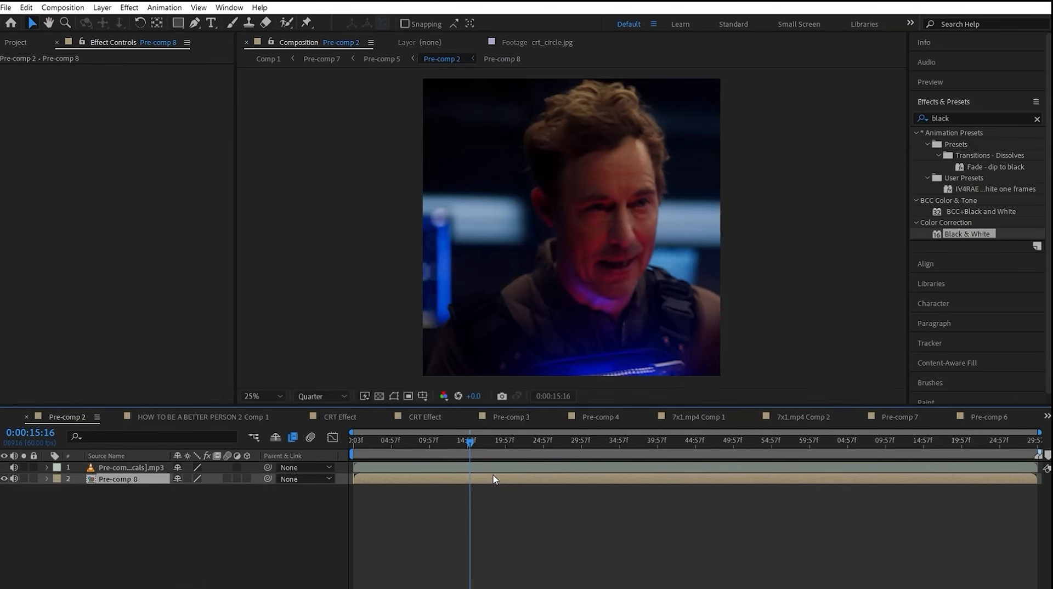
# Step: Keyframe Pre-comp 8's audio levels around 0:00:15:27 to drop to -40 dB and add a holding keyframe at 0:00:17:14
pyautogui.click(5, 478)
pyautogui.click(5, 479)
pyautogui.press('space')
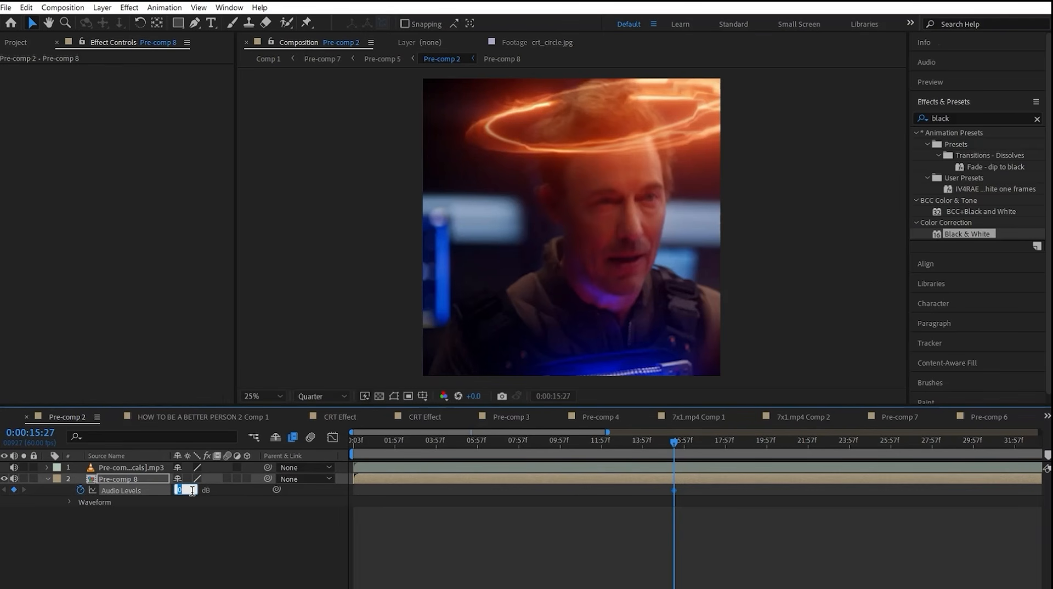
pyautogui.moveTo(674, 442); pyautogui.dragTo(711, 444)
pyautogui.click(13, 490)
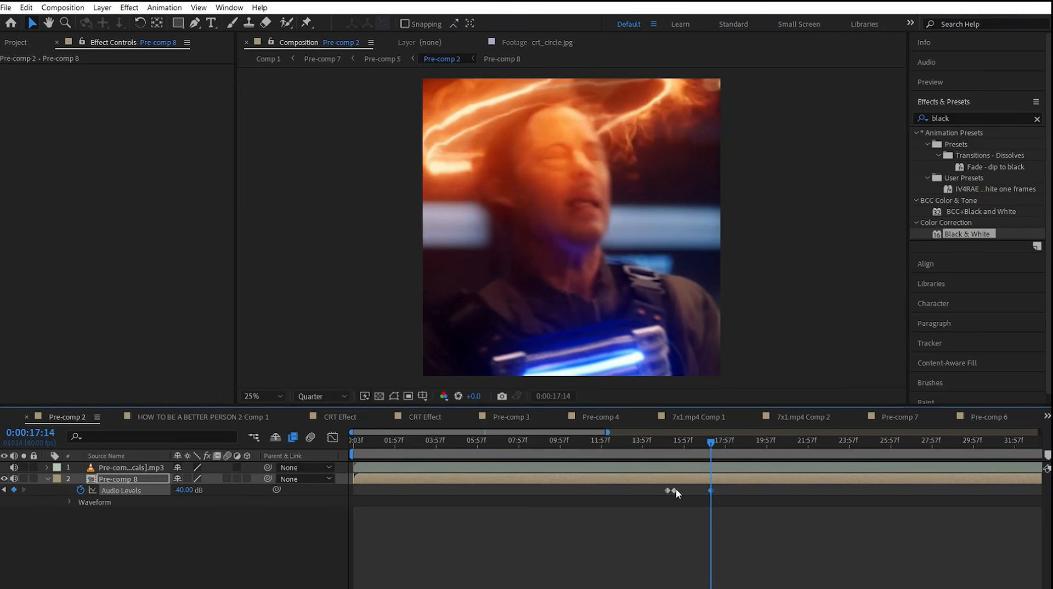
# Step: Shift the second audio level keyframe slightly later and preview the volume dip from around 0:00:15
pyautogui.moveTo(674, 491); pyautogui.dragTo(681, 490)
pyautogui.moveTo(711, 445); pyautogui.dragTo(666, 444)
pyautogui.press('space')
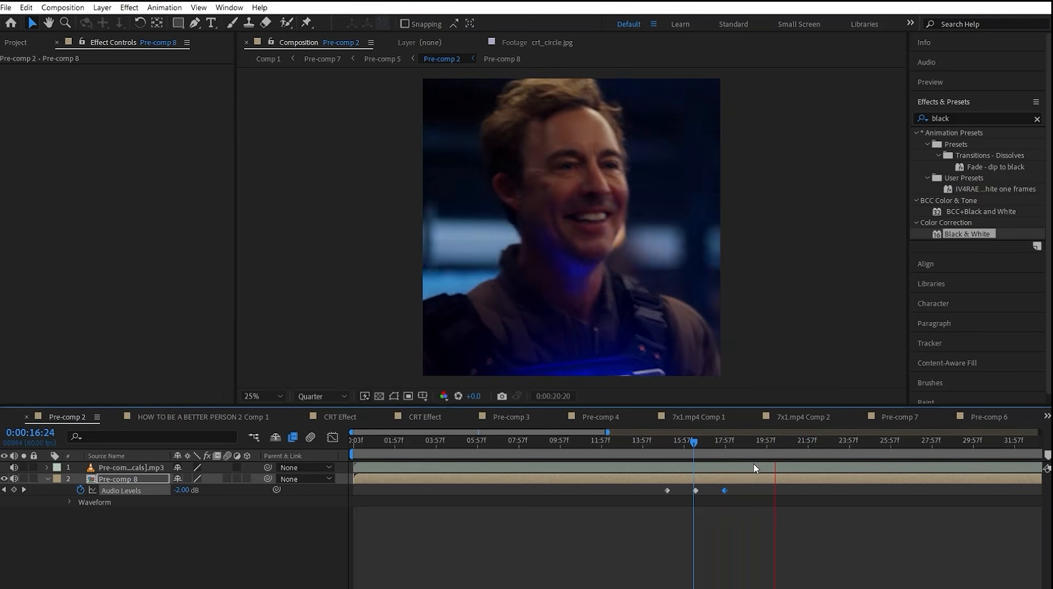